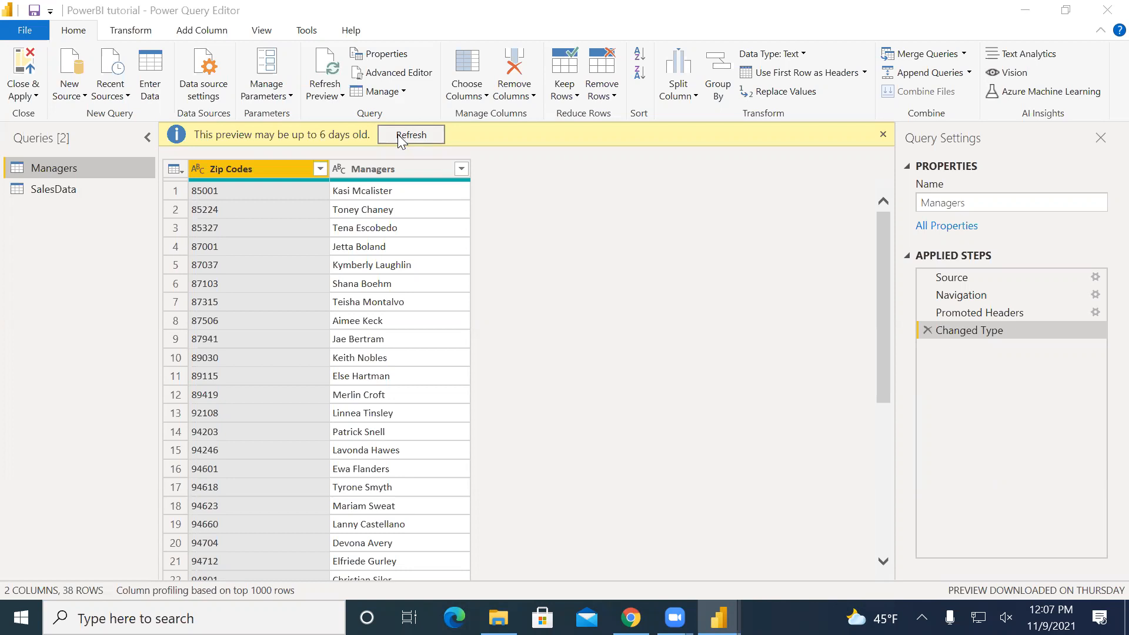
pyautogui.click(1066, 11)
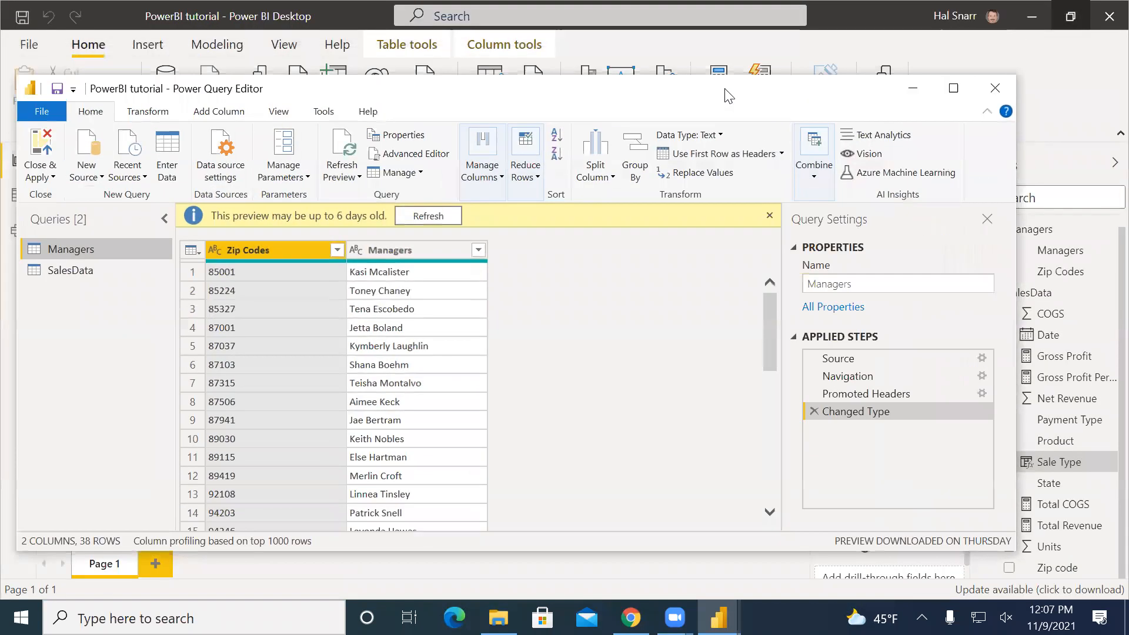
pyautogui.moveTo(729, 99); pyautogui.dragTo(820, 146)
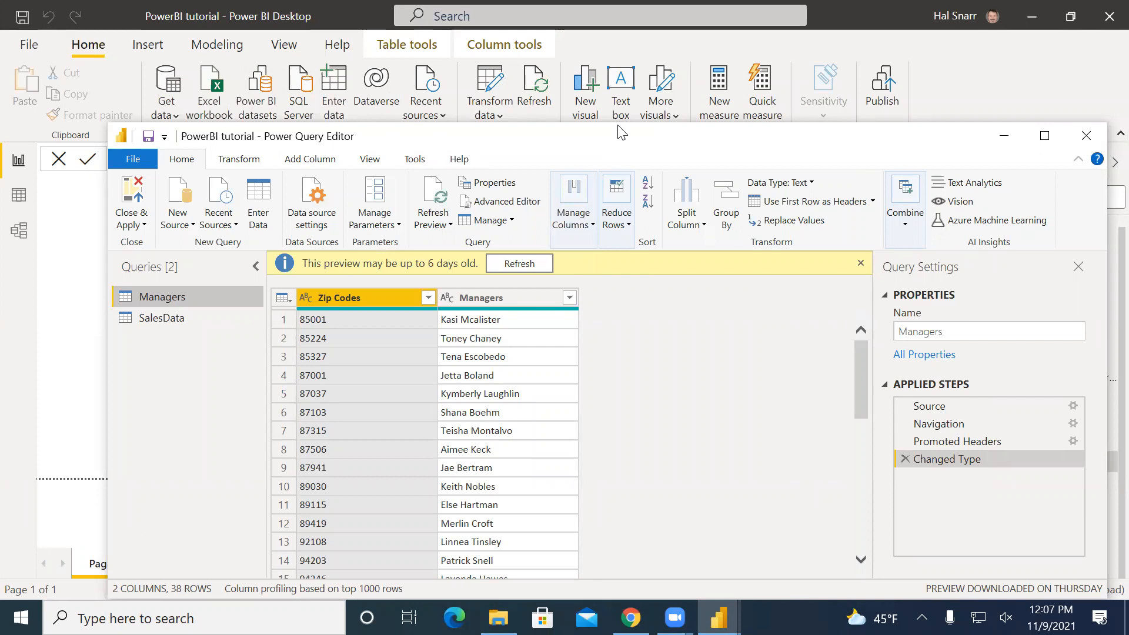
pyautogui.moveTo(620, 131); pyautogui.dragTo(587, 65)
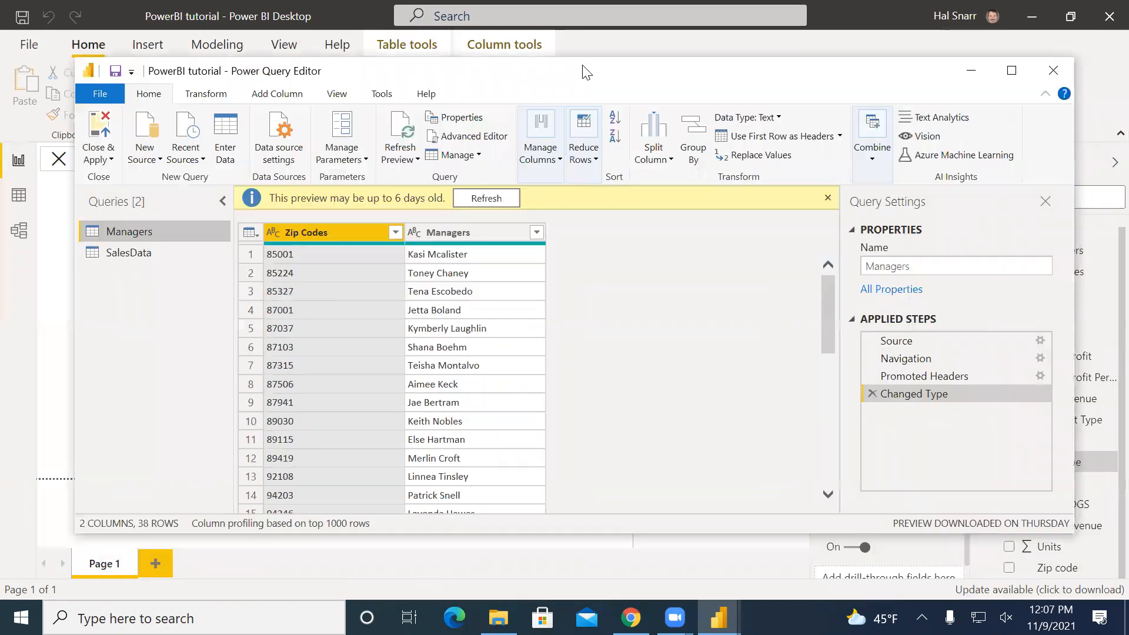
# Refresh the outdated data previews of the Managers and SalesData queries, and maximize the query editor window.
pyautogui.click(493, 197)
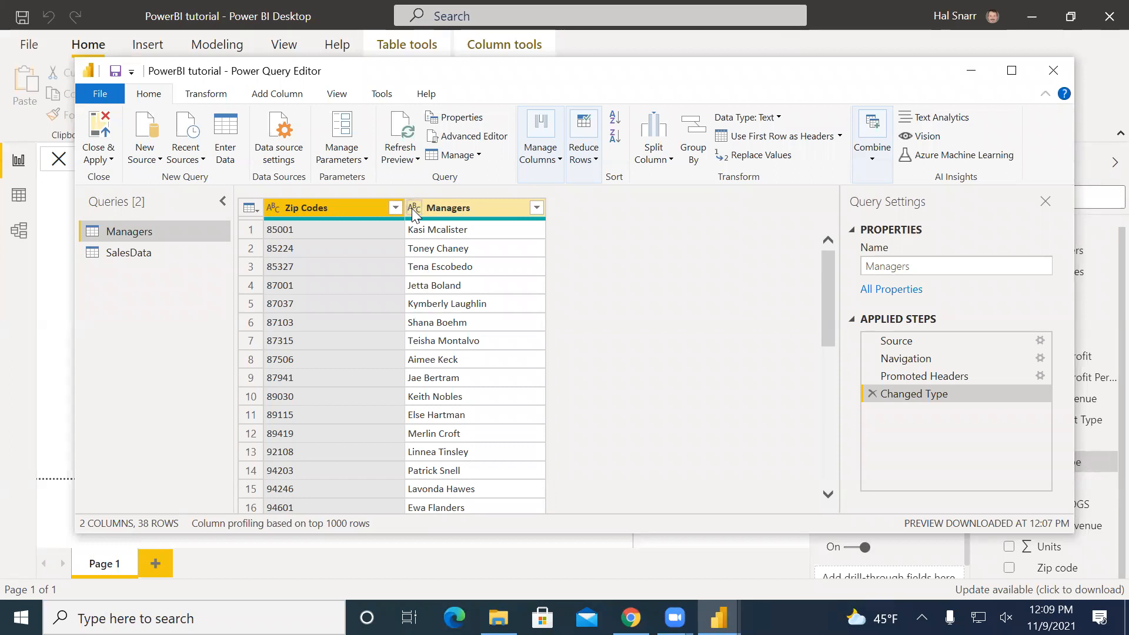
pyautogui.click(130, 252)
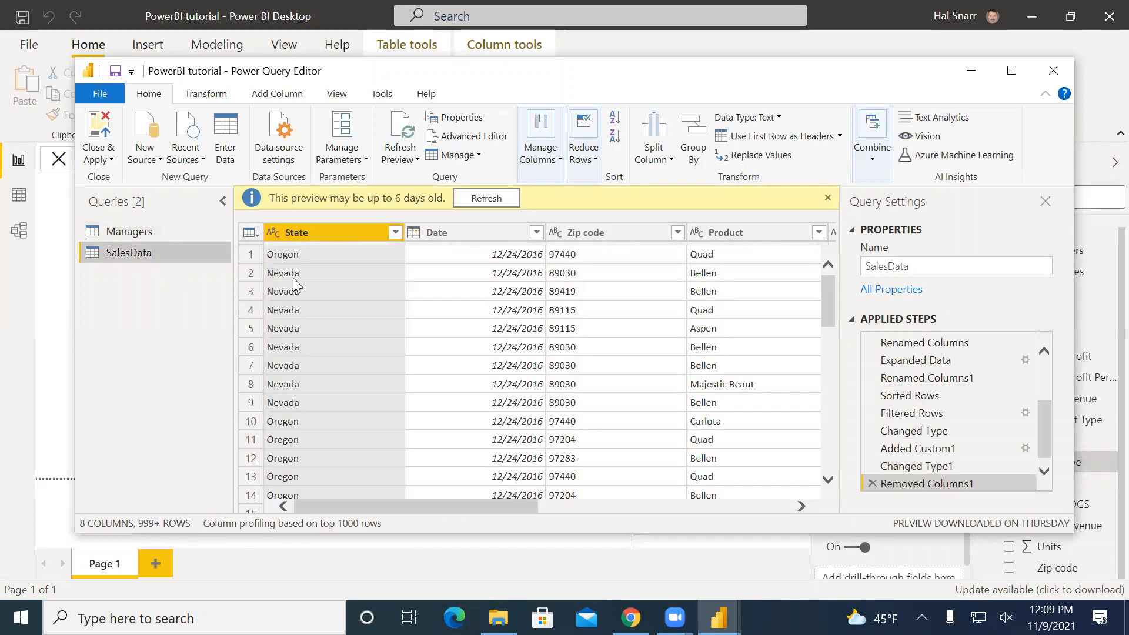
pyautogui.click(488, 198)
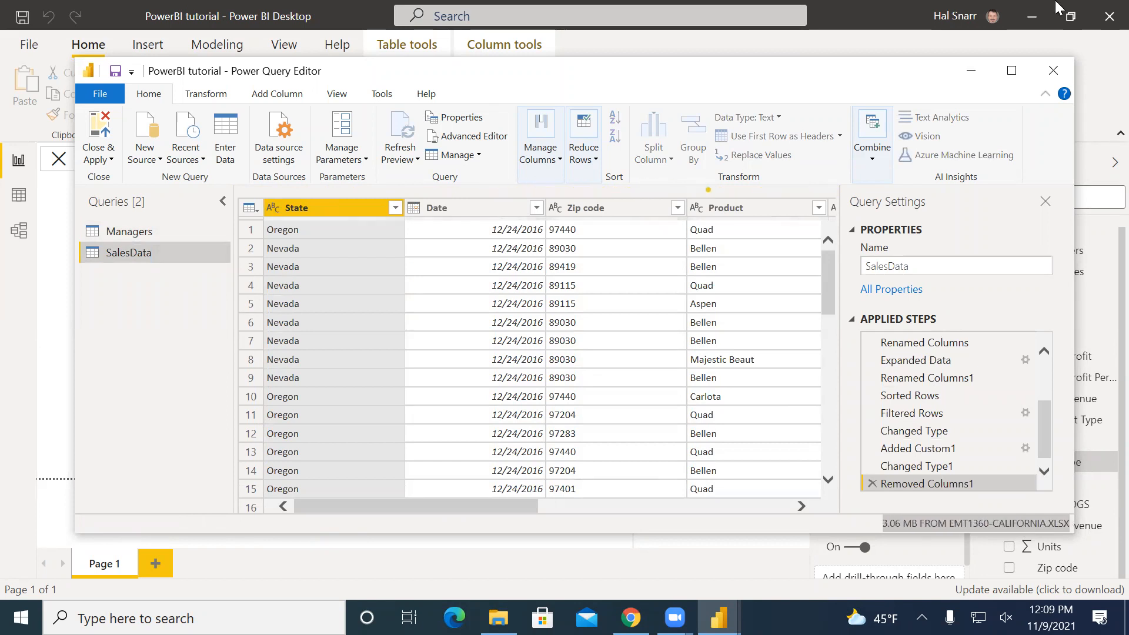
pyautogui.click(1009, 69)
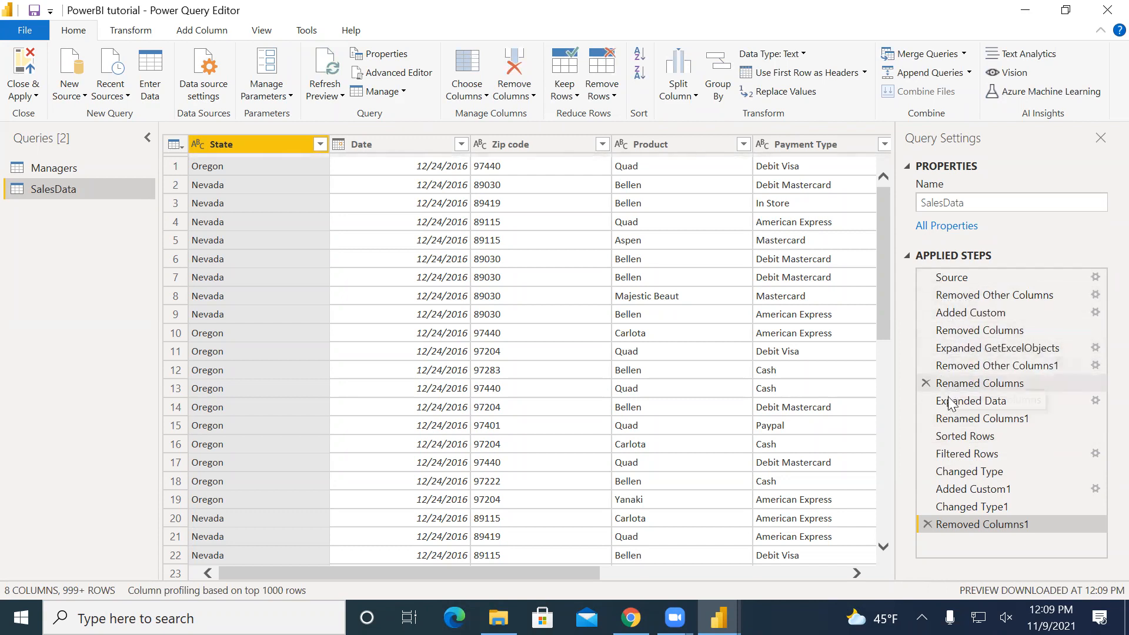
# Delete the Sorted Rows and Filtered Rows steps from the SalesData query's applied steps.
pyautogui.click(925, 435)
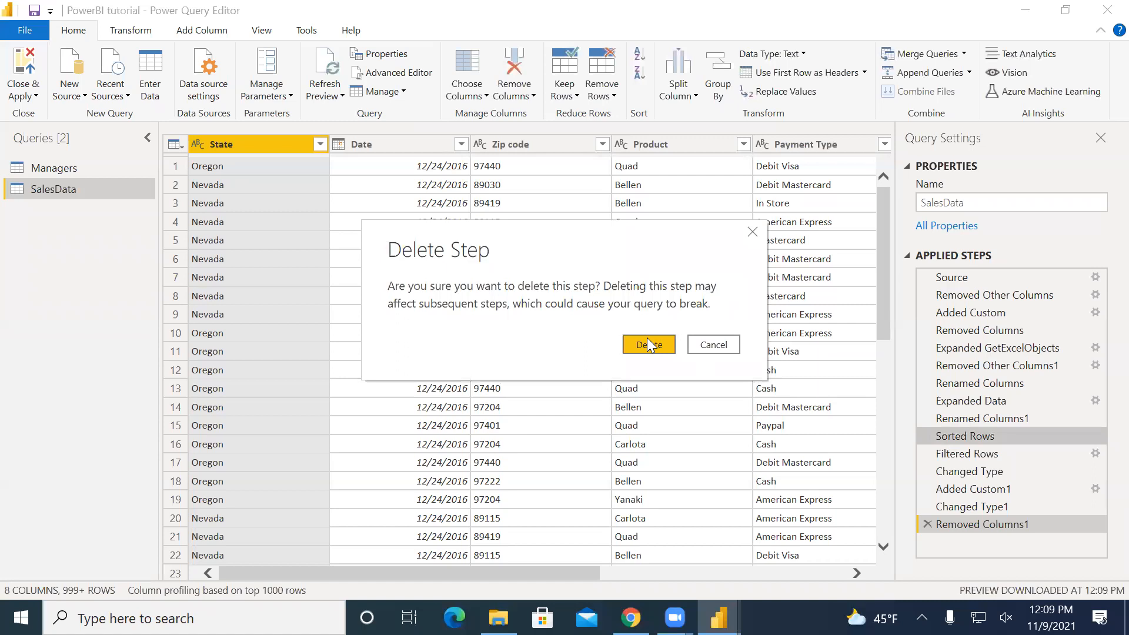
pyautogui.click(648, 341)
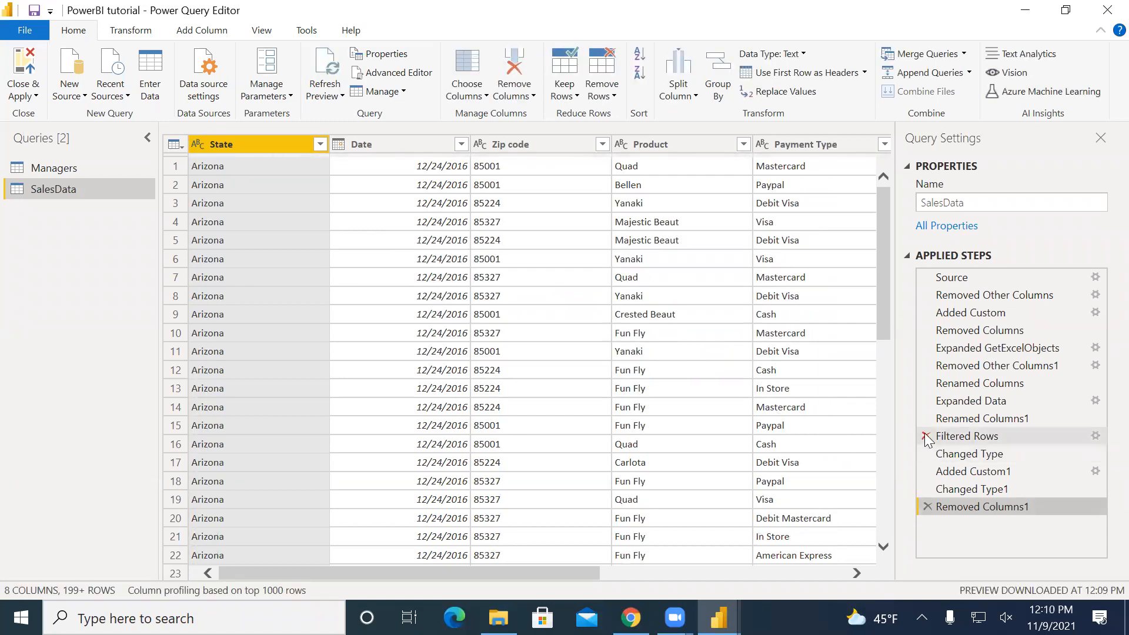
pyautogui.click(925, 436)
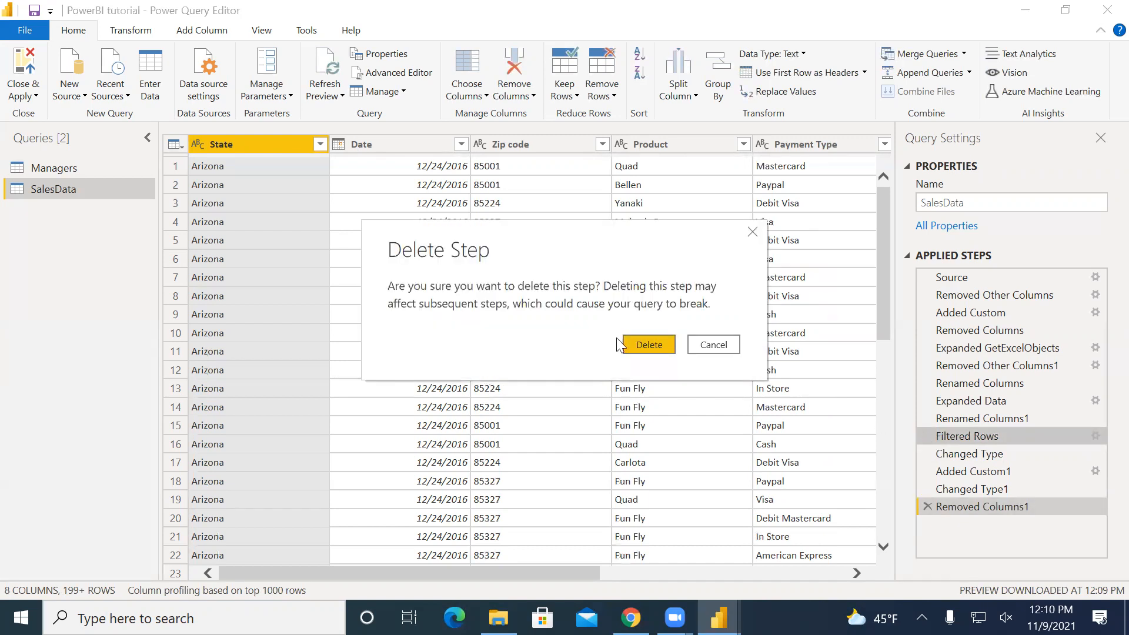
pyautogui.click(638, 343)
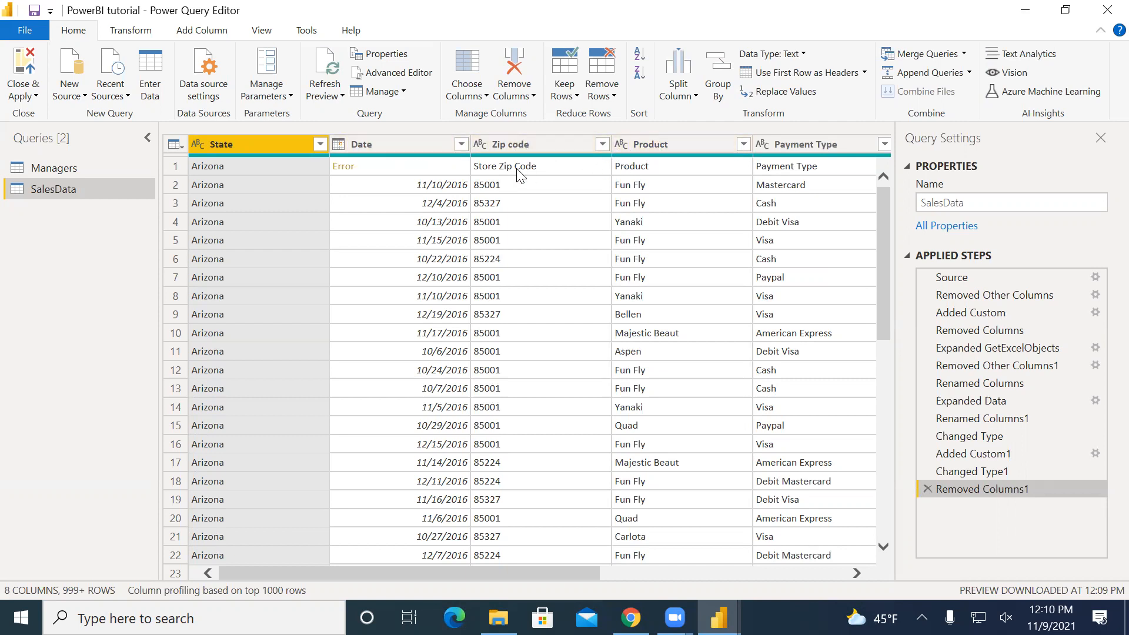
# Copy the text "Store Zip Code" from the first row of the Zip code column in SalesData.
pyautogui.click(487, 170)
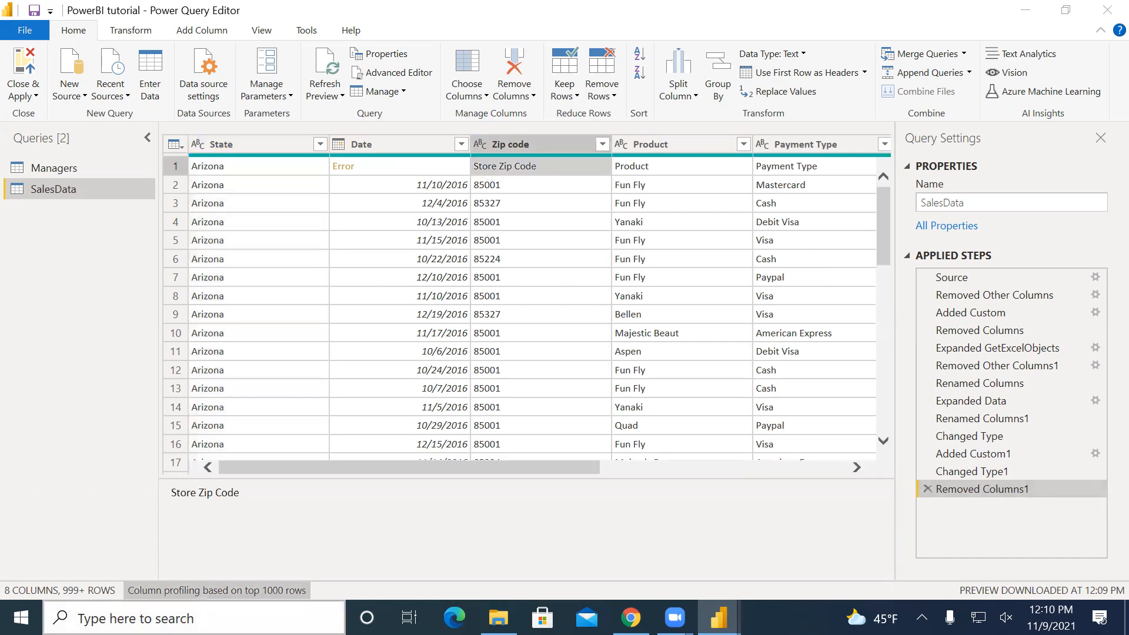
pyautogui.moveTo(240, 496); pyautogui.dragTo(173, 500)
pyautogui.hotkey('ctrl', 'c')
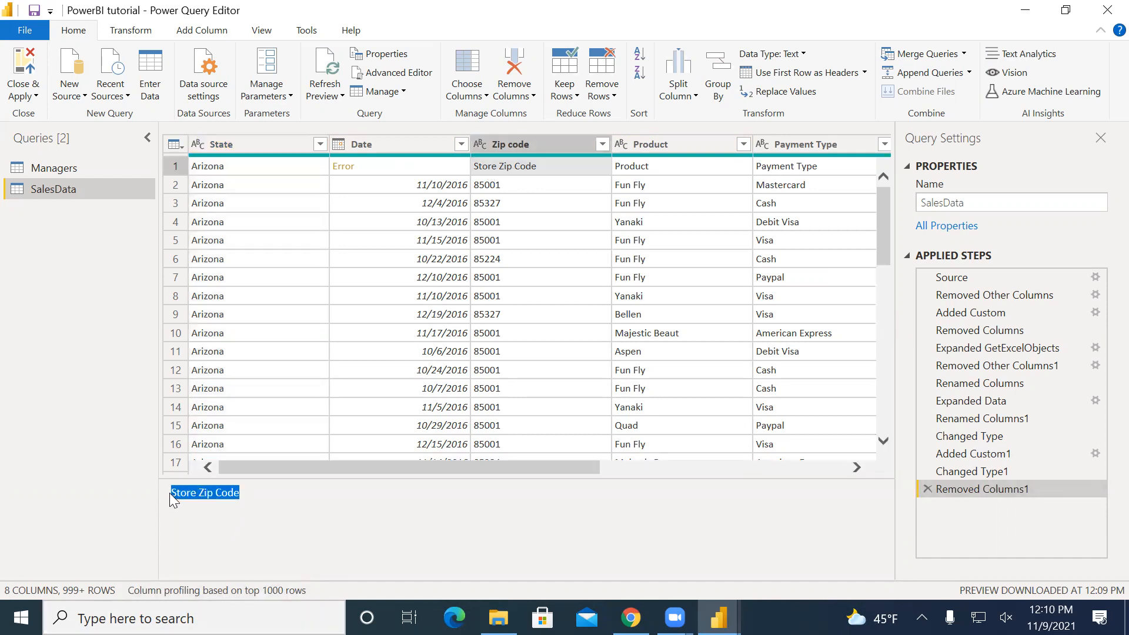
pyautogui.click(500, 167)
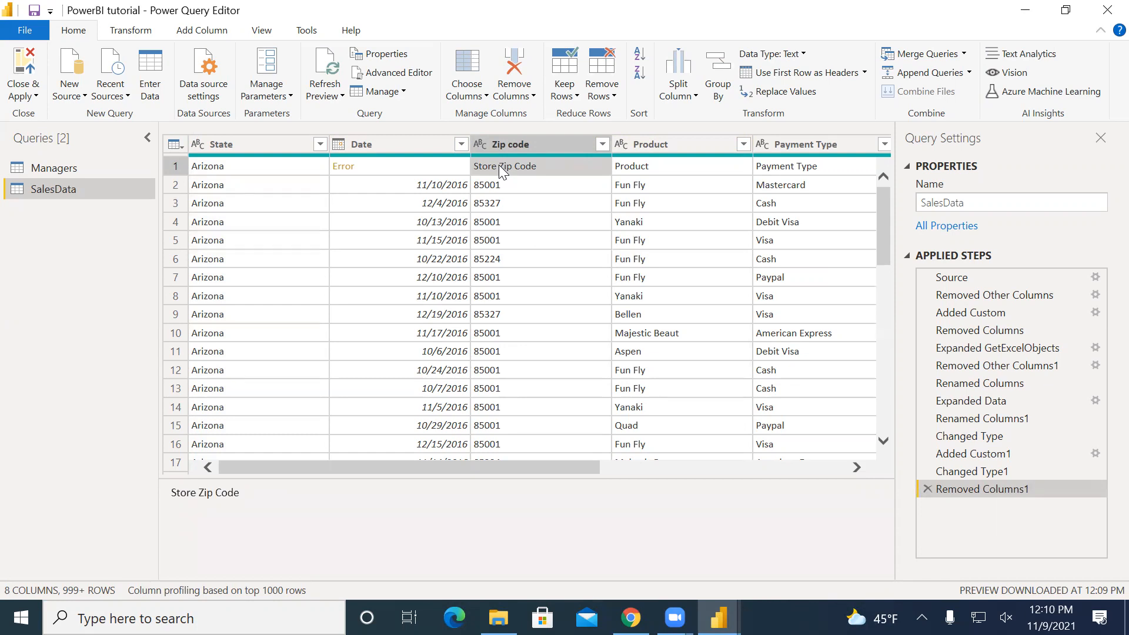
pyautogui.click(236, 495)
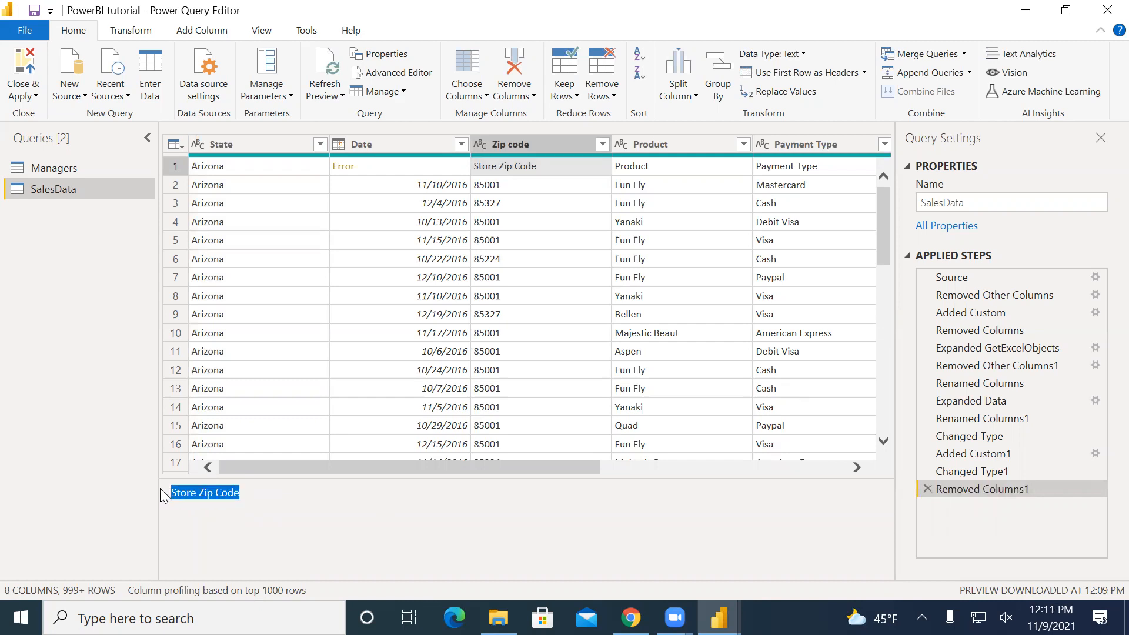
# Filter the SalesData rows to keep those where Zip code does not equal "Store Zip Code".
pyautogui.click(601, 145)
pyautogui.moveTo(375, 281)
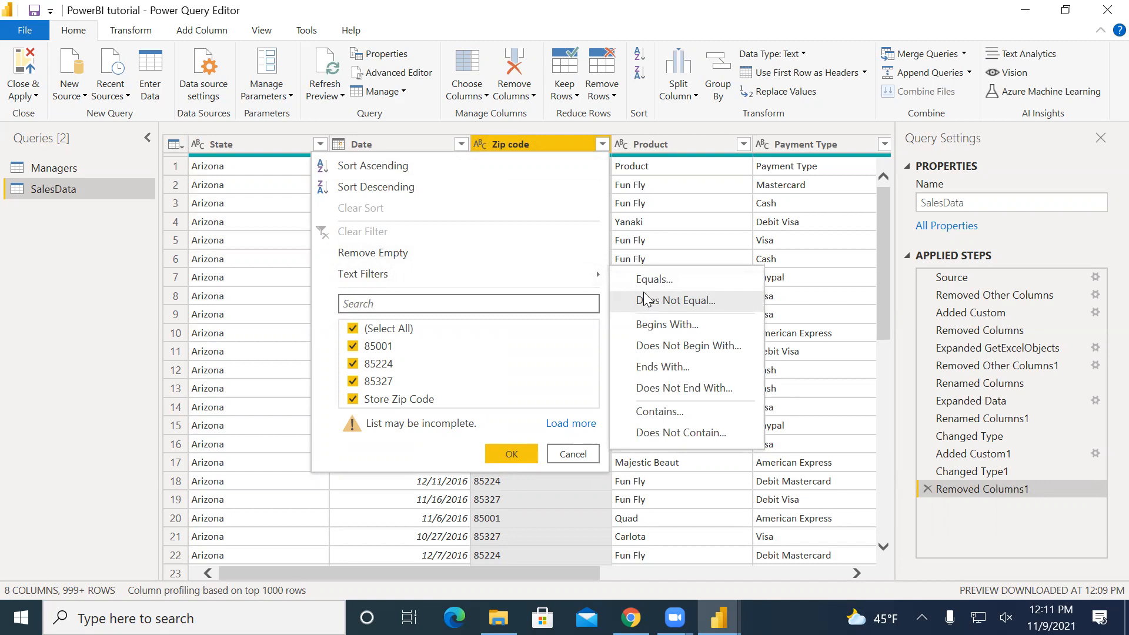
pyautogui.click(696, 303)
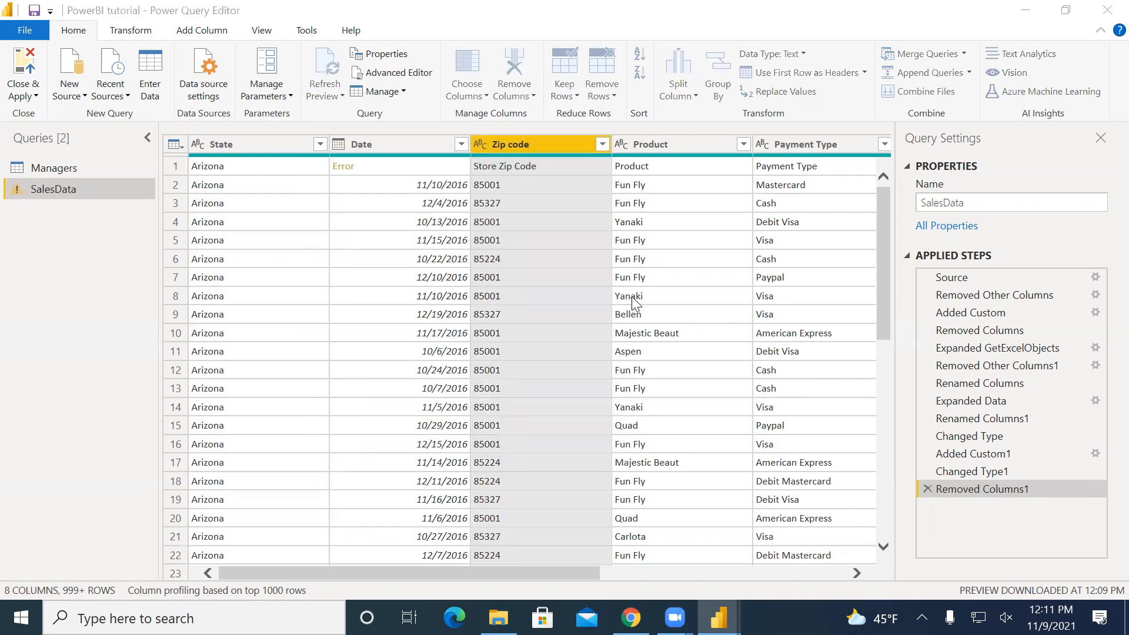
pyautogui.click(499, 301)
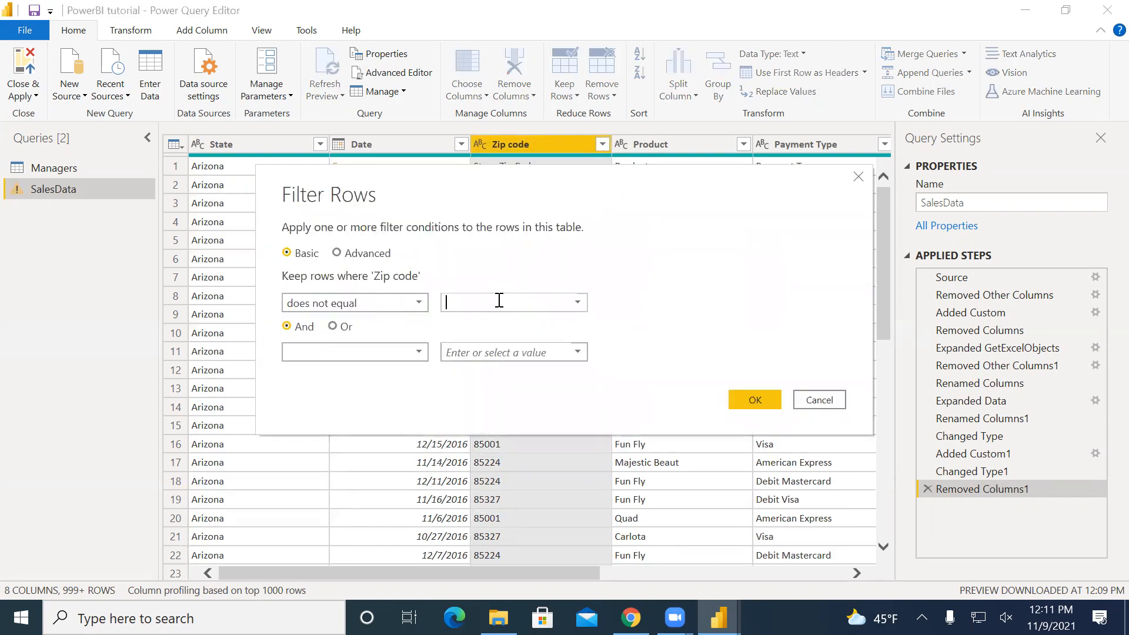
pyautogui.hotkey('ctrl', 'v')
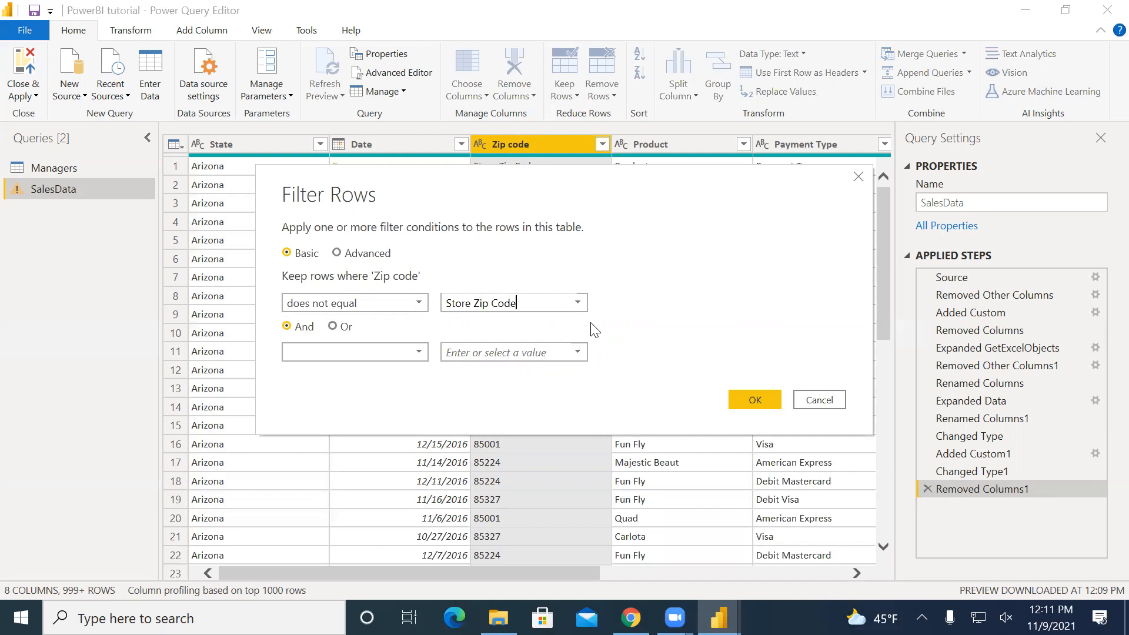
pyautogui.click(754, 403)
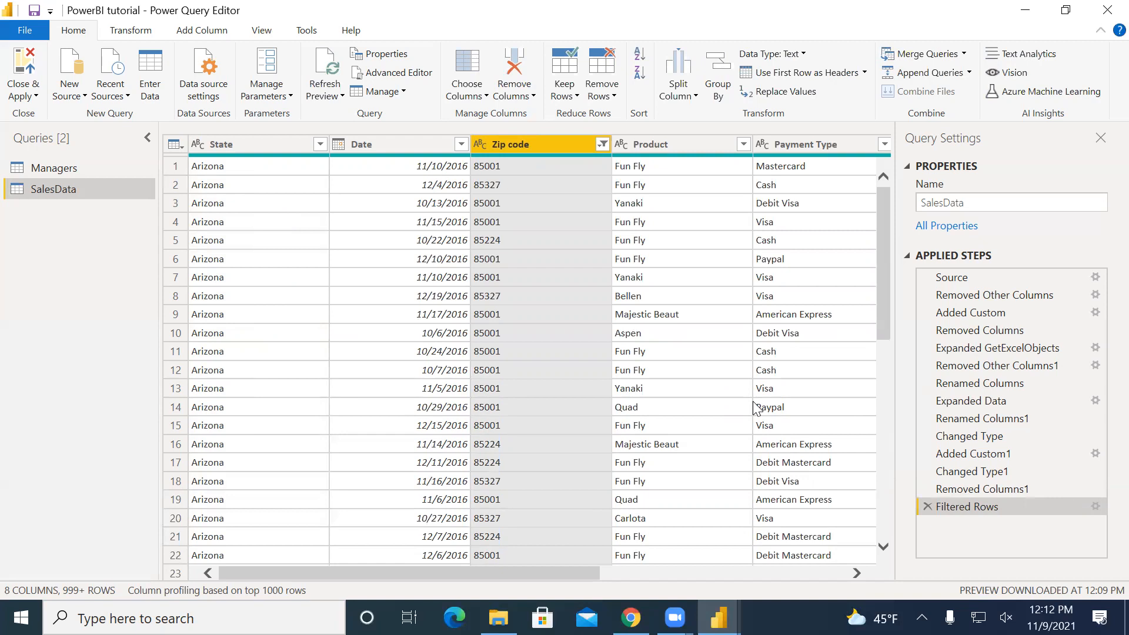
pyautogui.click(603, 145)
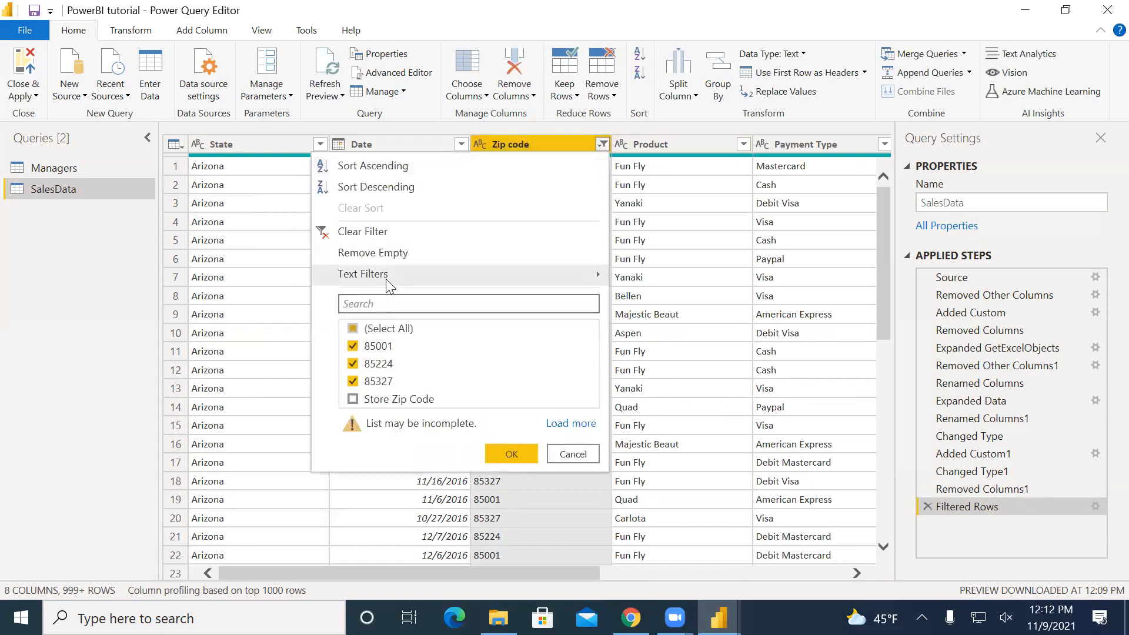
pyautogui.moveTo(386, 277)
pyautogui.click(665, 301)
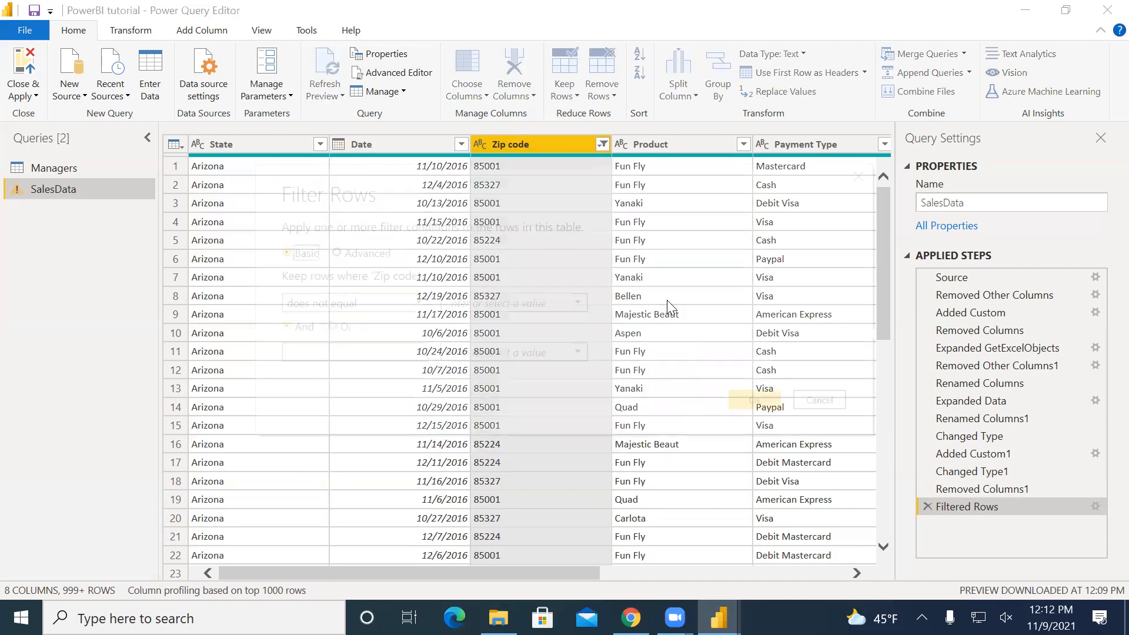
pyautogui.click(505, 303)
pyautogui.hotkey('ctrl', 'v')
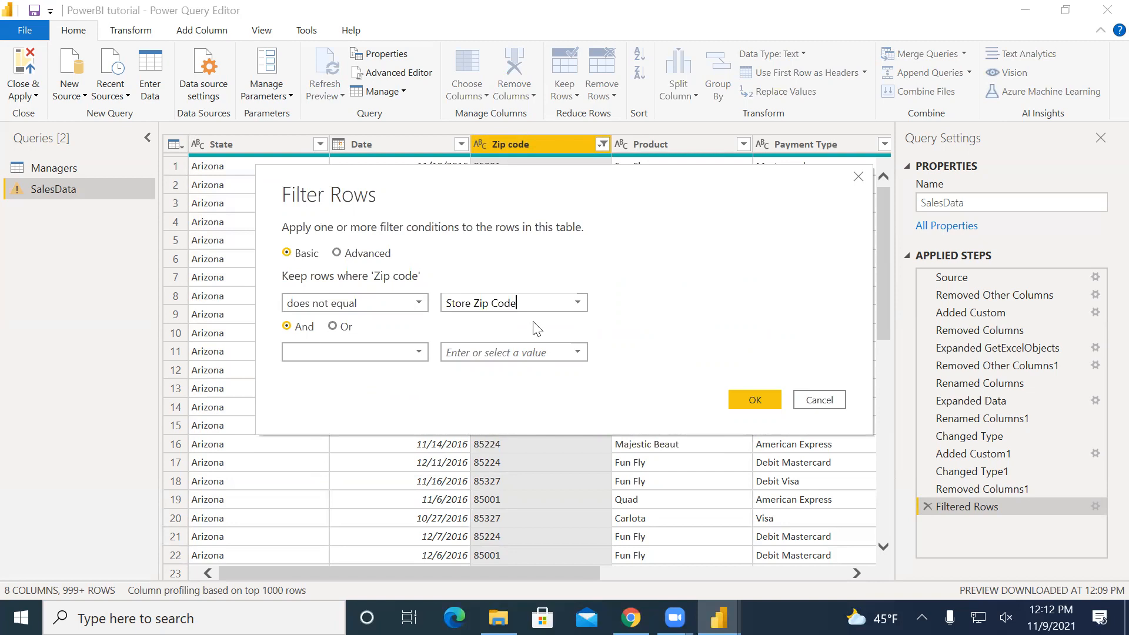
pyautogui.click(825, 400)
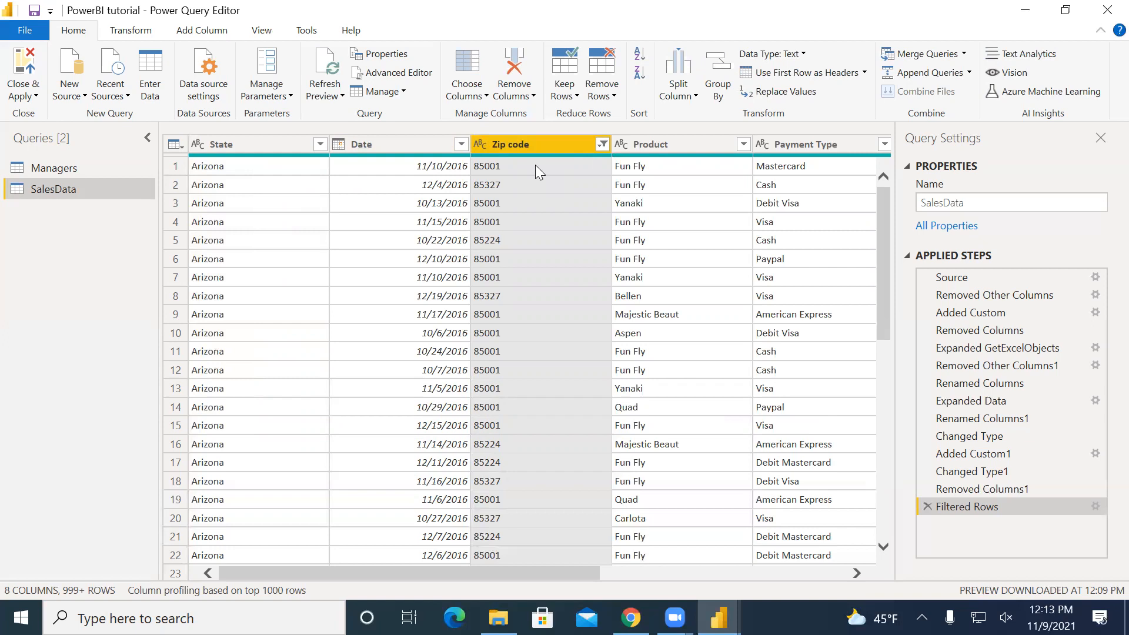
# Sort the SalesData rows by Date in ascending order and remove the rows with an empty date.
pyautogui.click(461, 145)
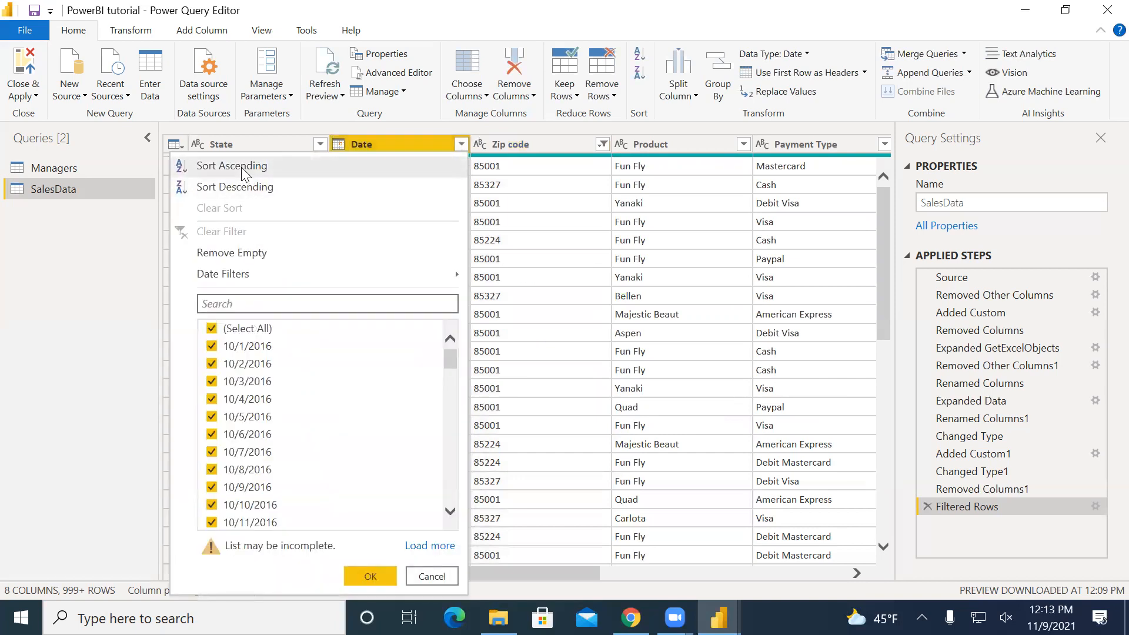
pyautogui.click(242, 167)
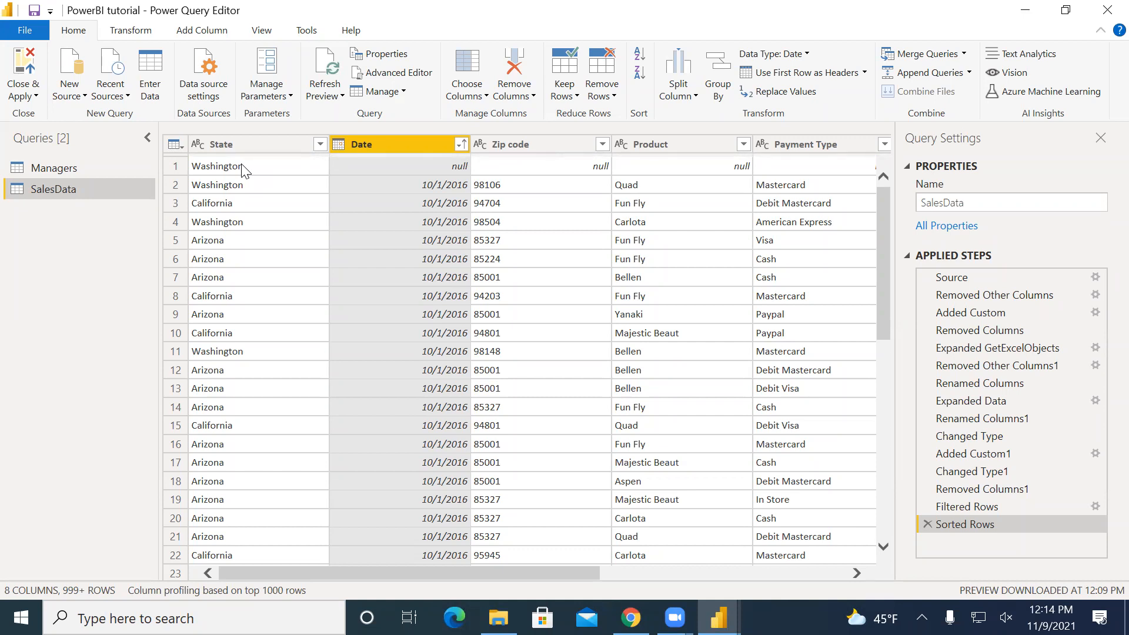
pyautogui.click(461, 145)
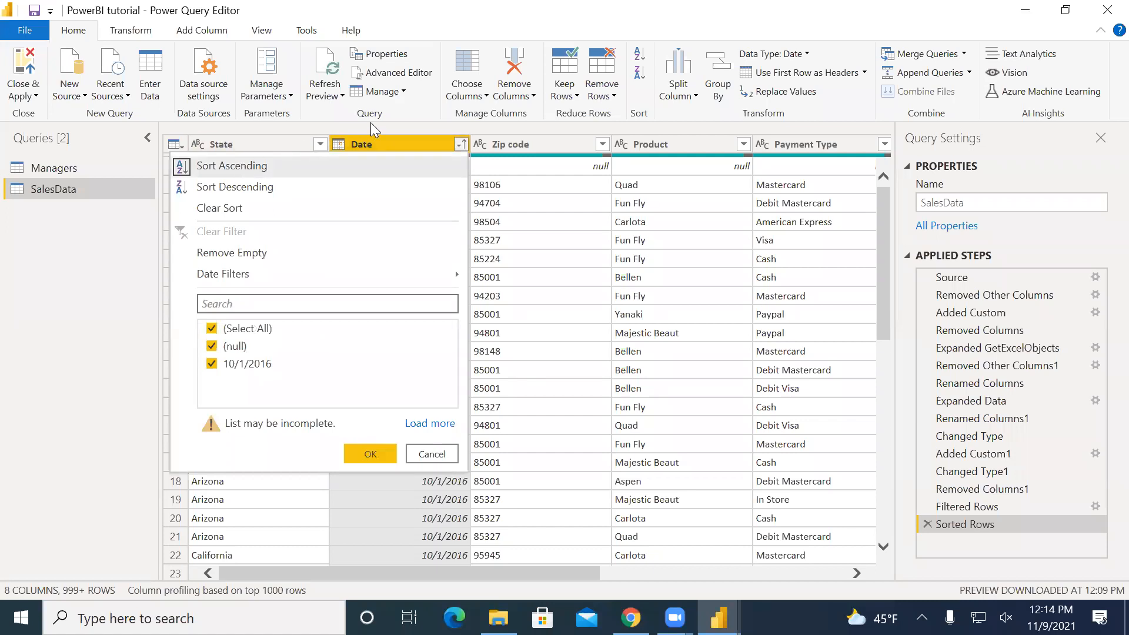
pyautogui.click(388, 126)
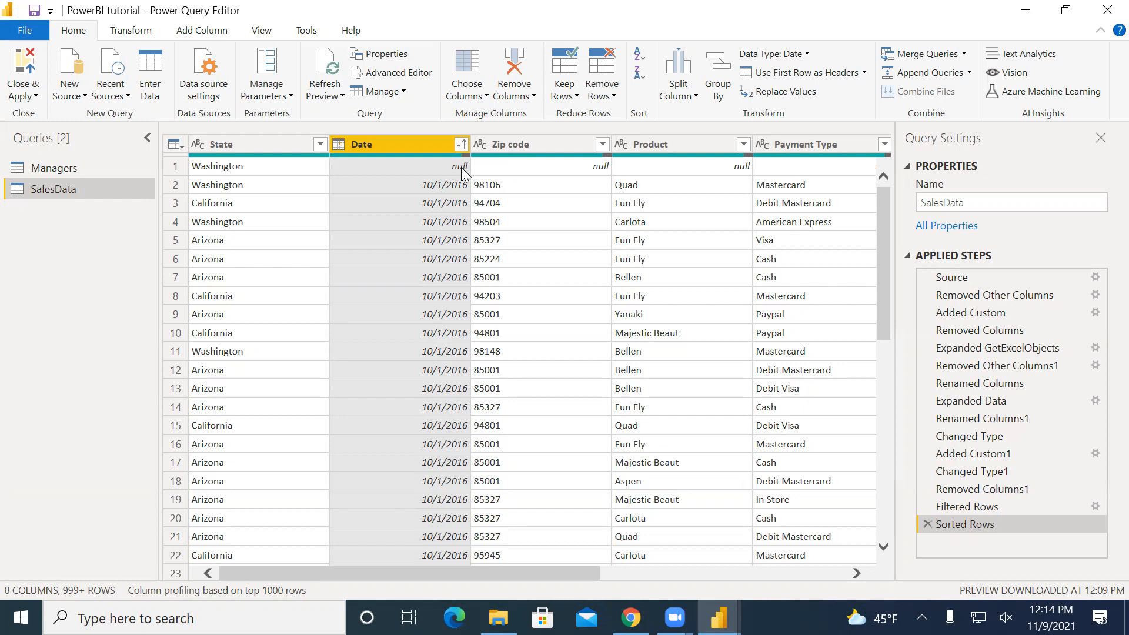
pyautogui.click(461, 145)
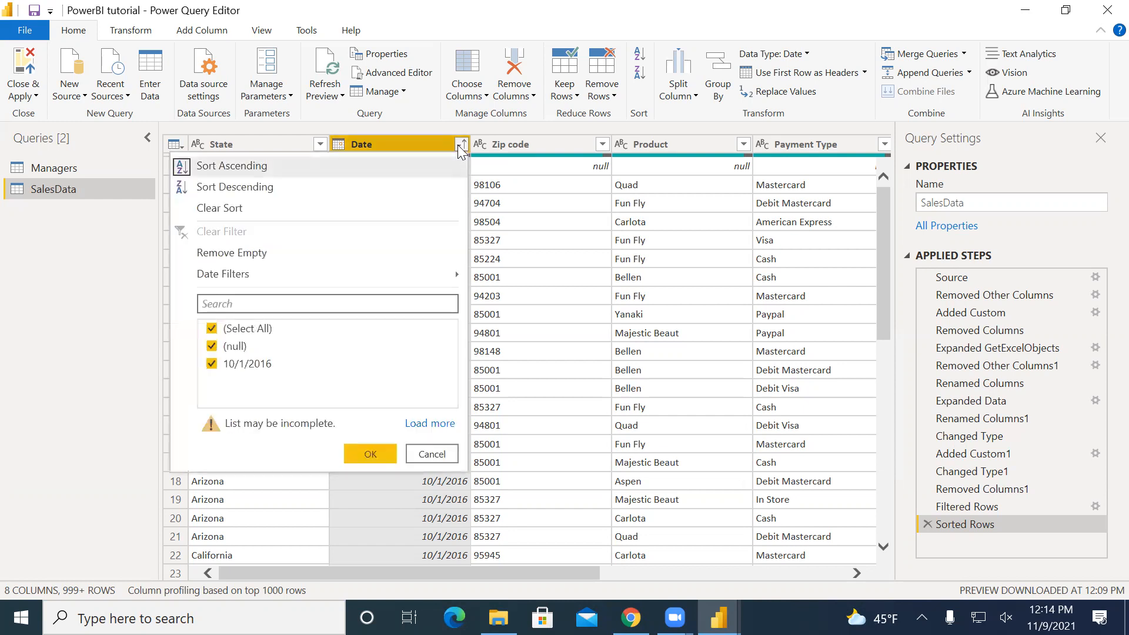
pyautogui.click(233, 255)
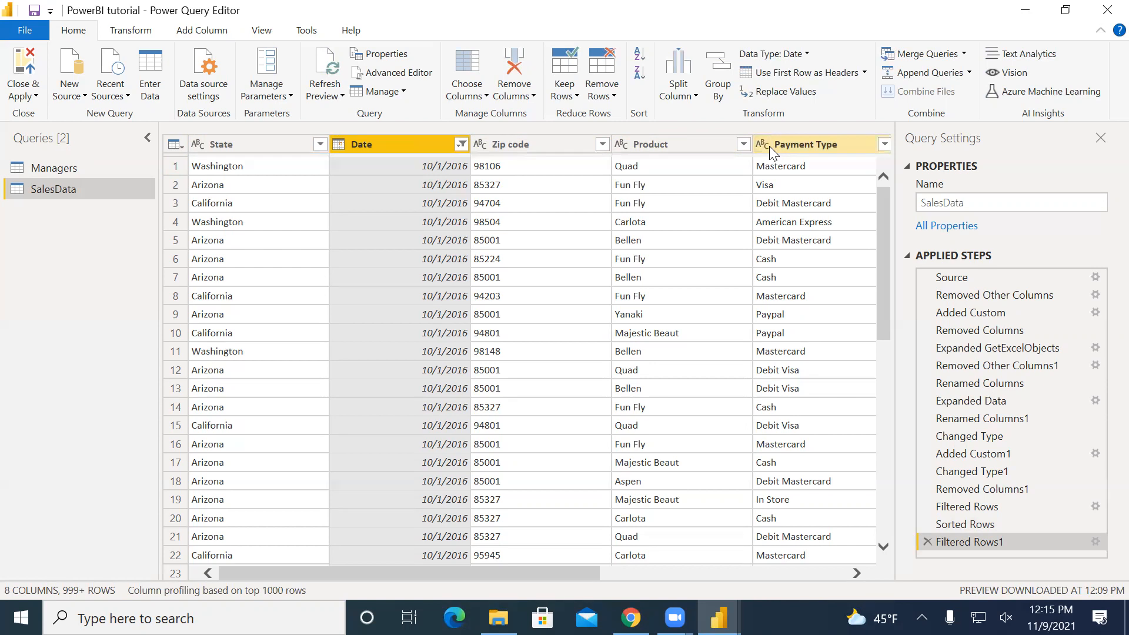
pyautogui.click(856, 572)
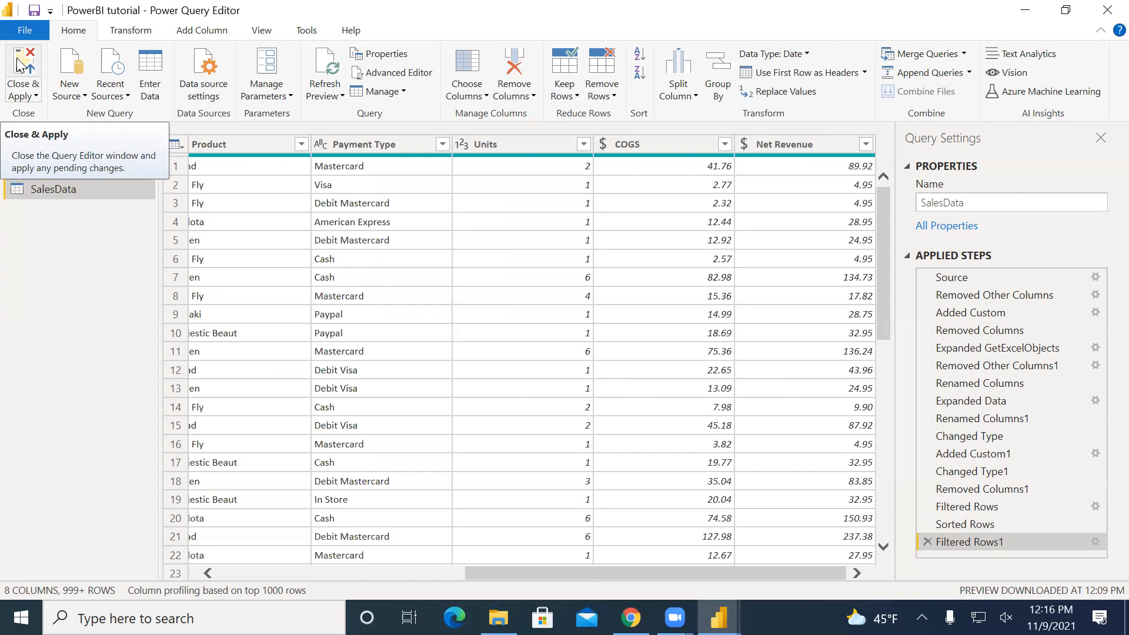
pyautogui.rightClick(524, 144)
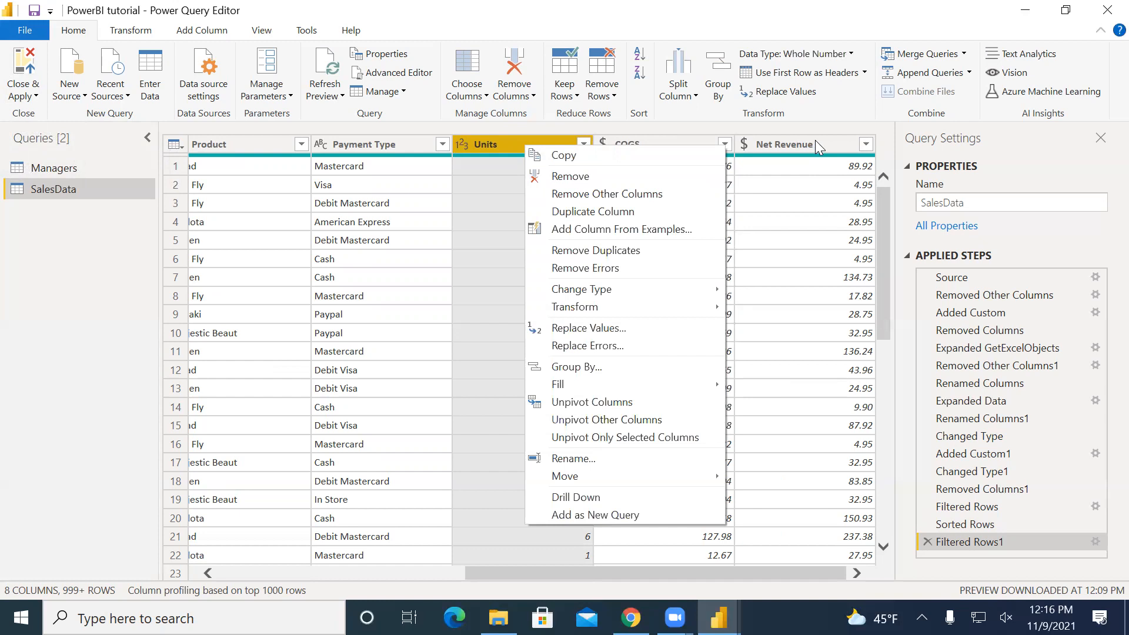
pyautogui.click(2, 154)
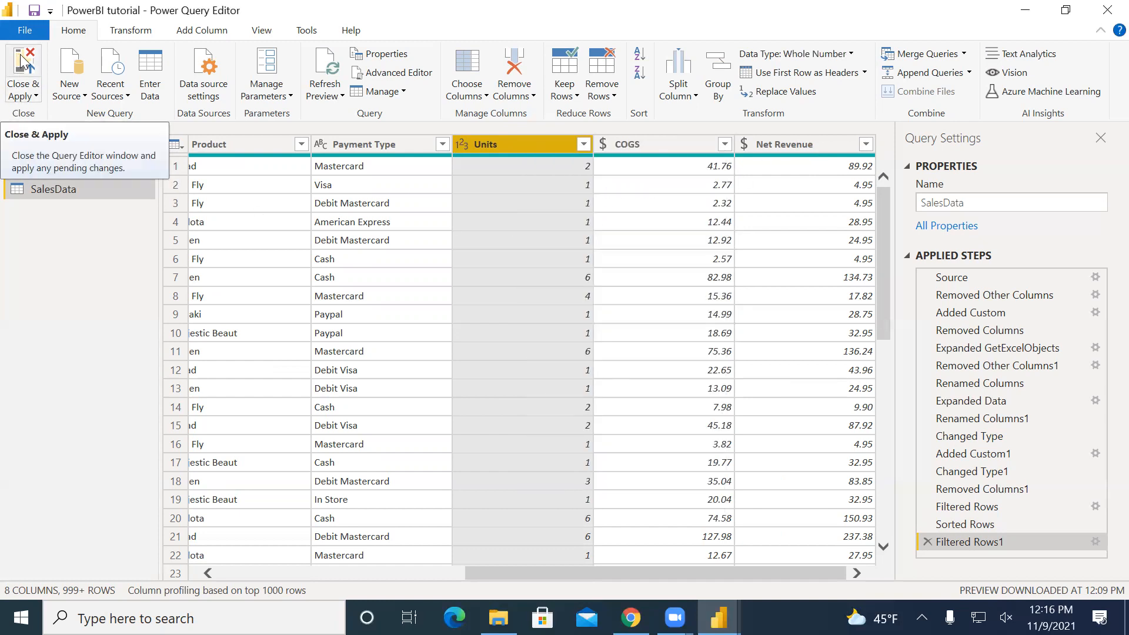
# Close the query editor with its pending changes applied, and show the loaded tables in Data view.
pyautogui.click(22, 61)
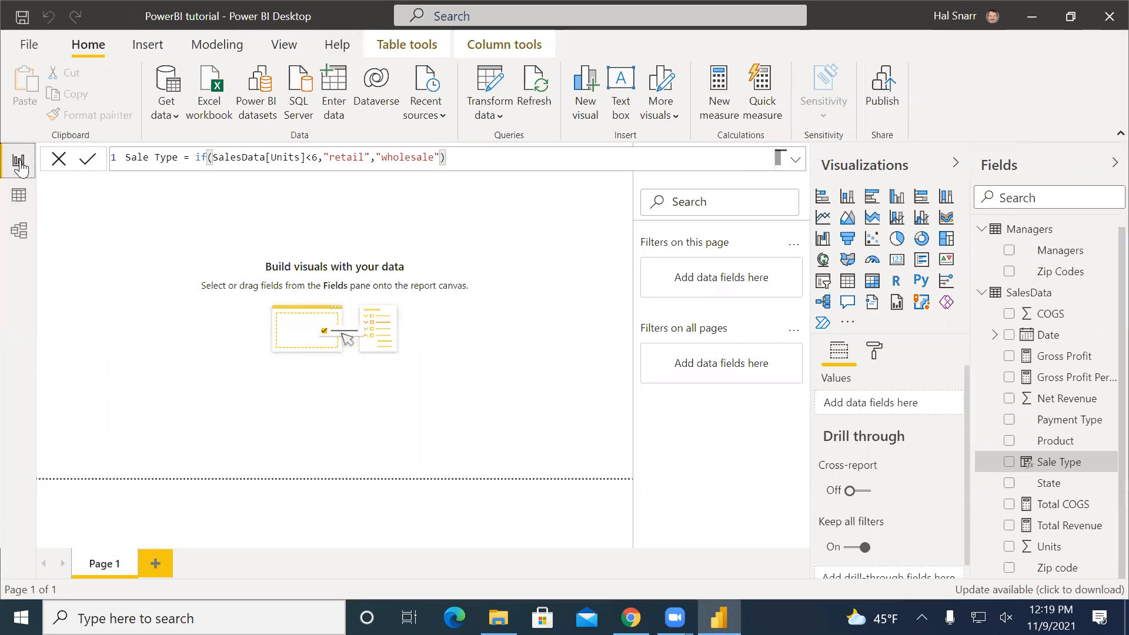
pyautogui.click(20, 197)
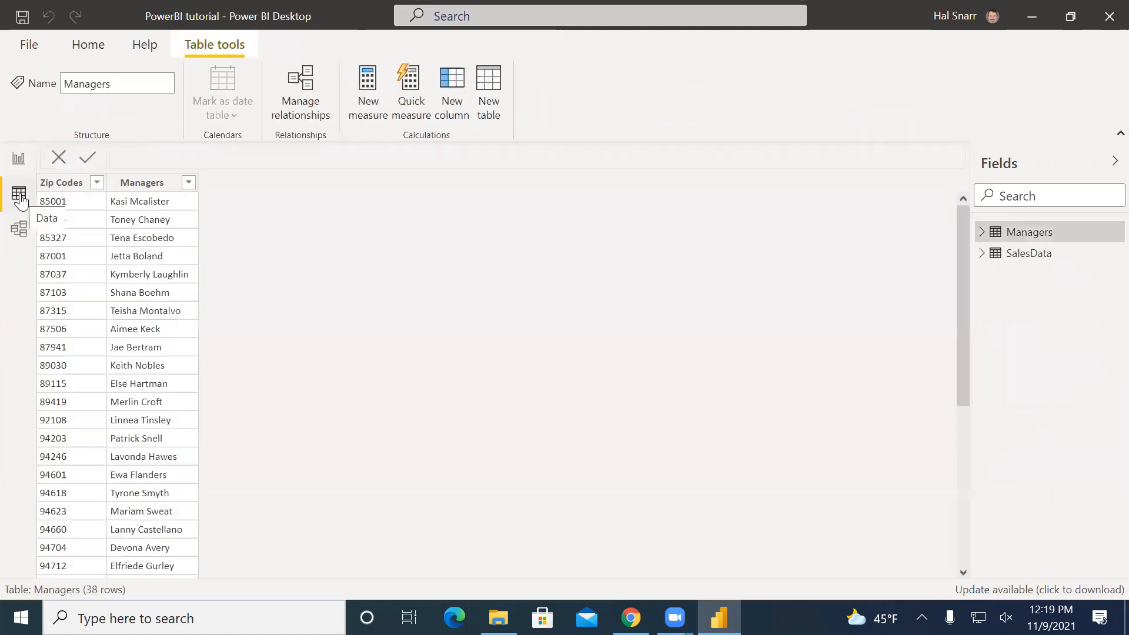
# Review the data type and format of both Managers columns and of the SalesData columns from State to Units.
pyautogui.click(56, 187)
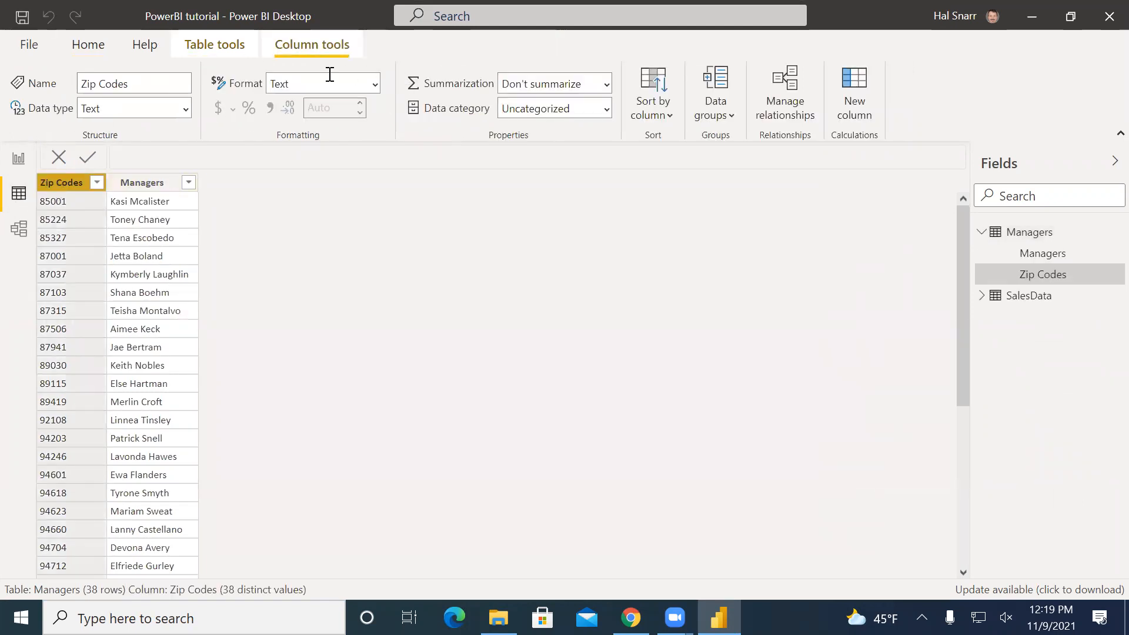
pyautogui.click(151, 183)
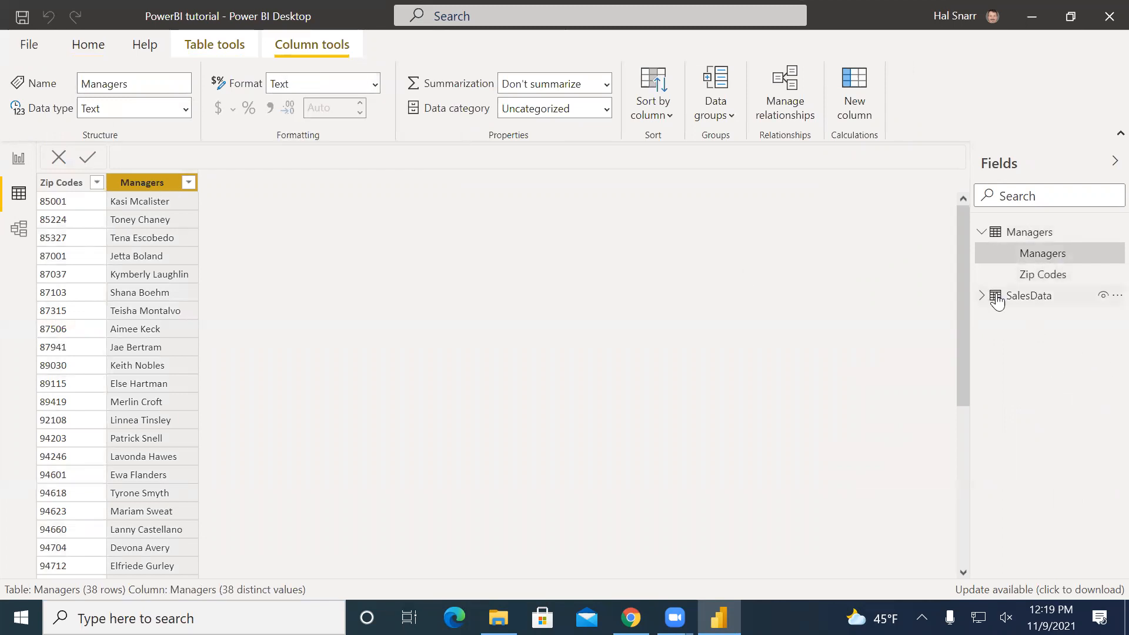
pyautogui.click(1005, 300)
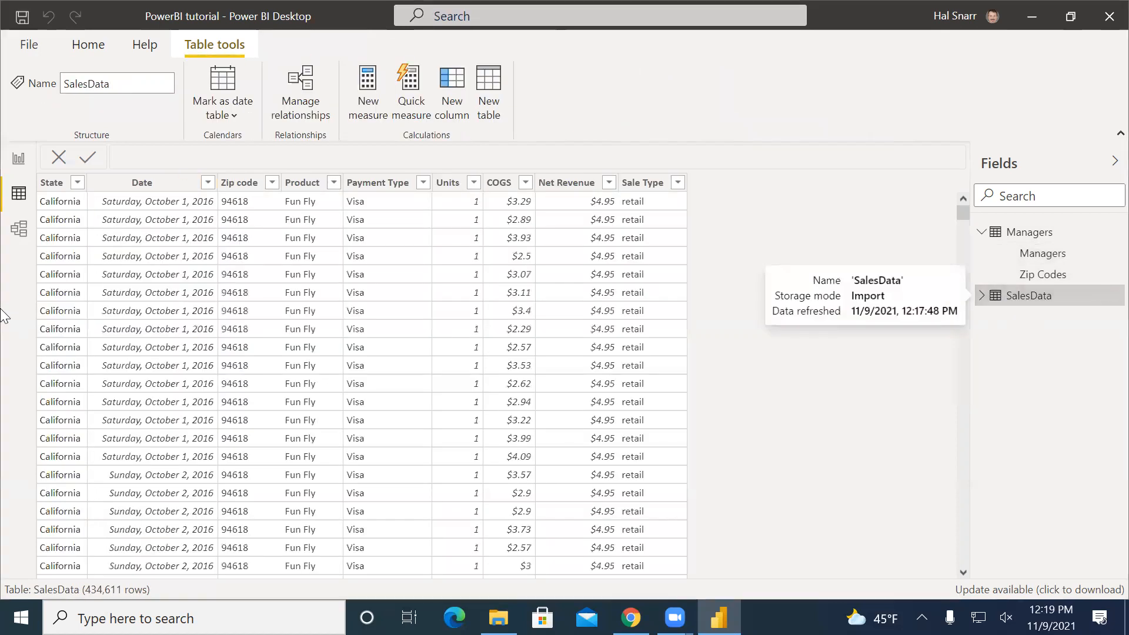
pyautogui.click(54, 185)
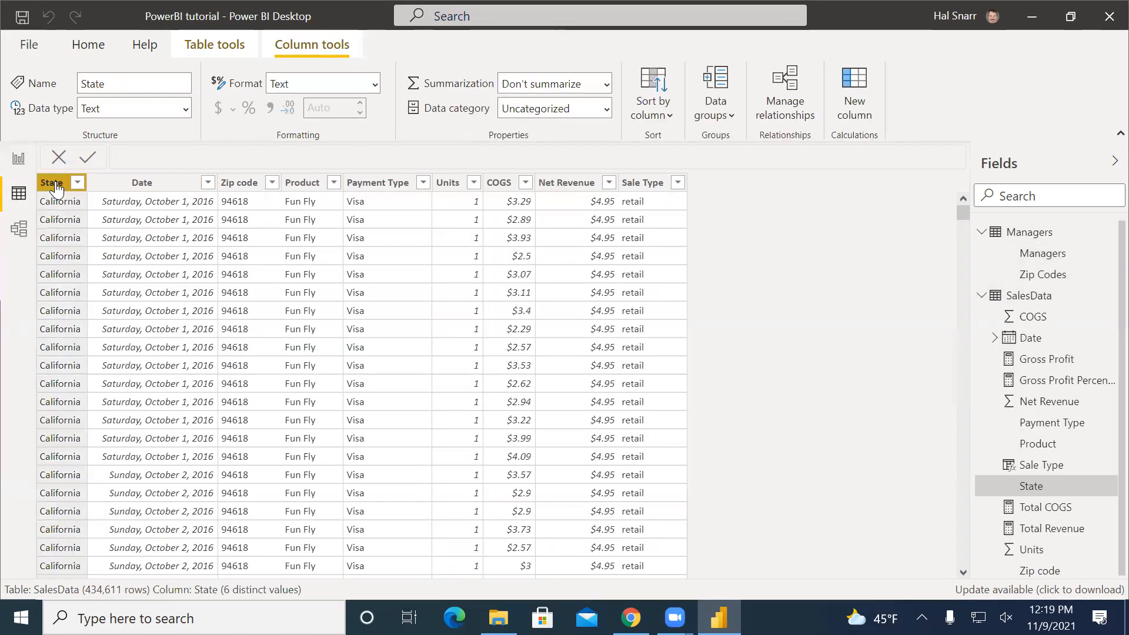
pyautogui.click(148, 183)
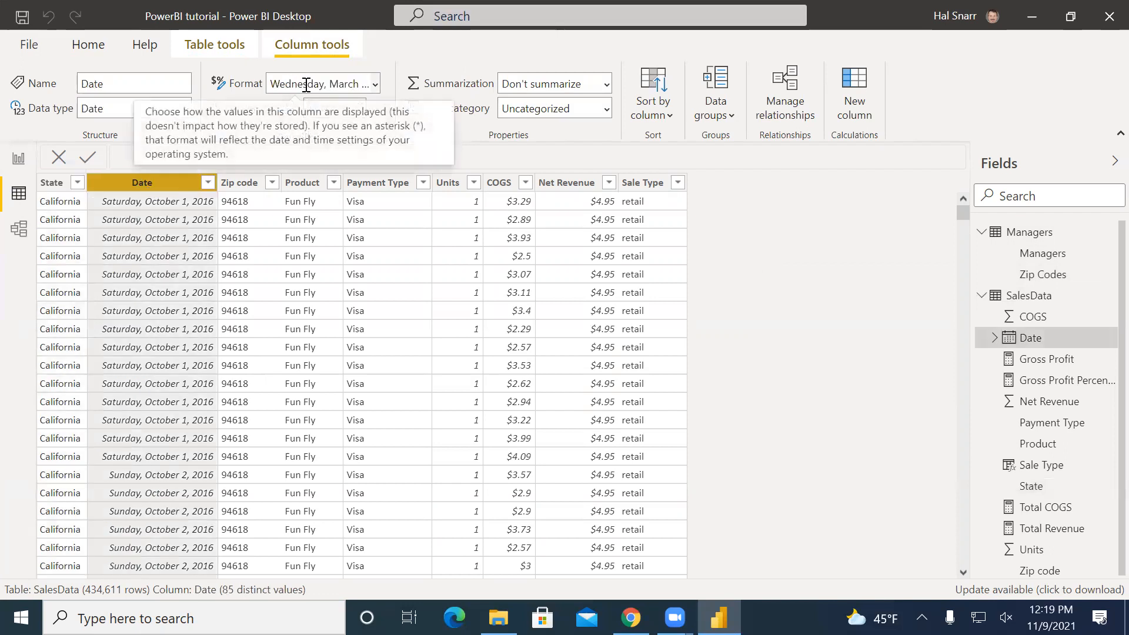
pyautogui.click(237, 186)
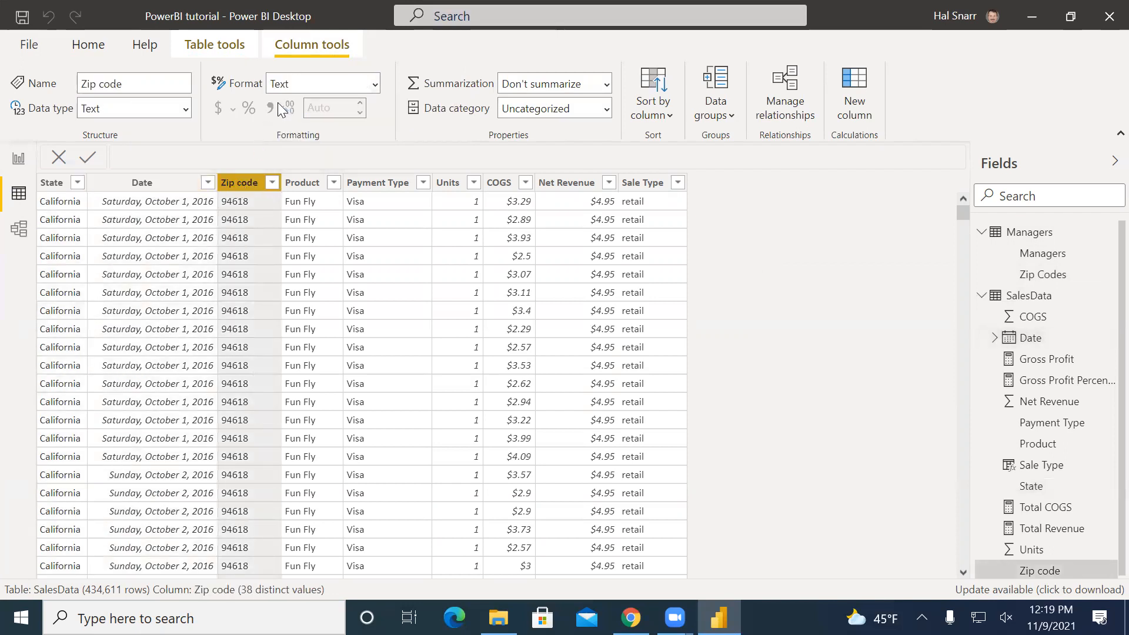
pyautogui.click(294, 184)
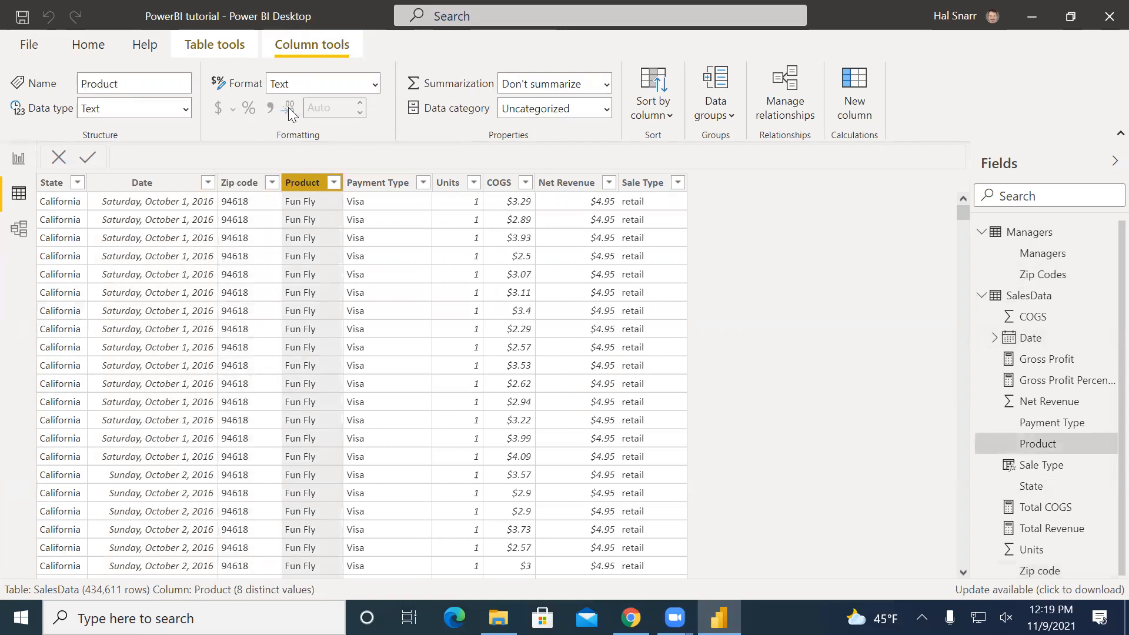
pyautogui.click(364, 187)
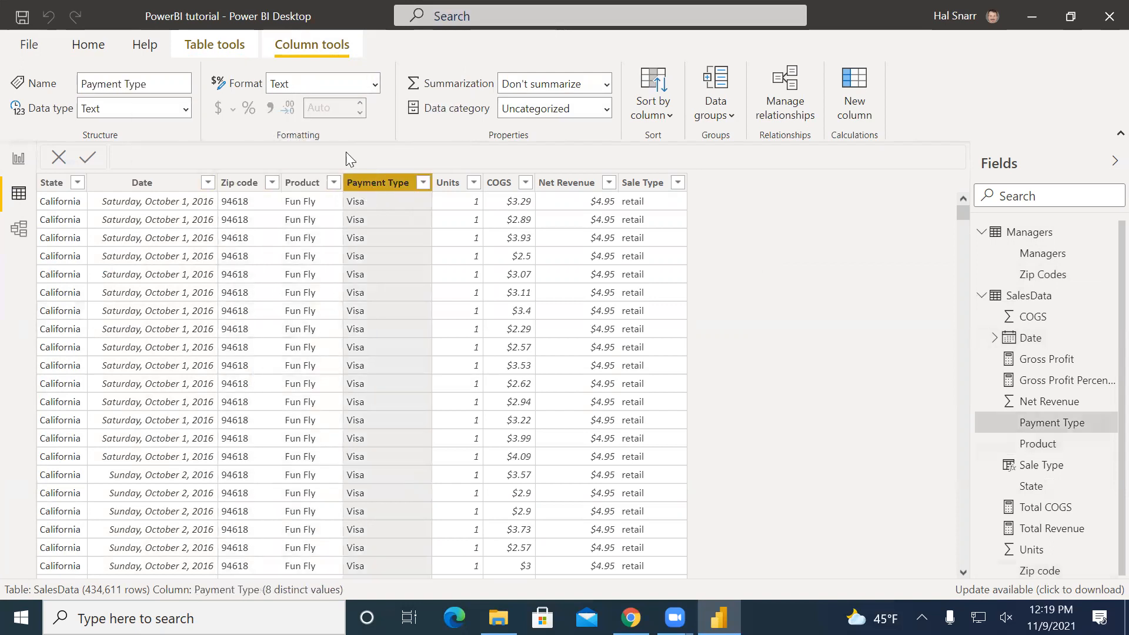
pyautogui.click(444, 187)
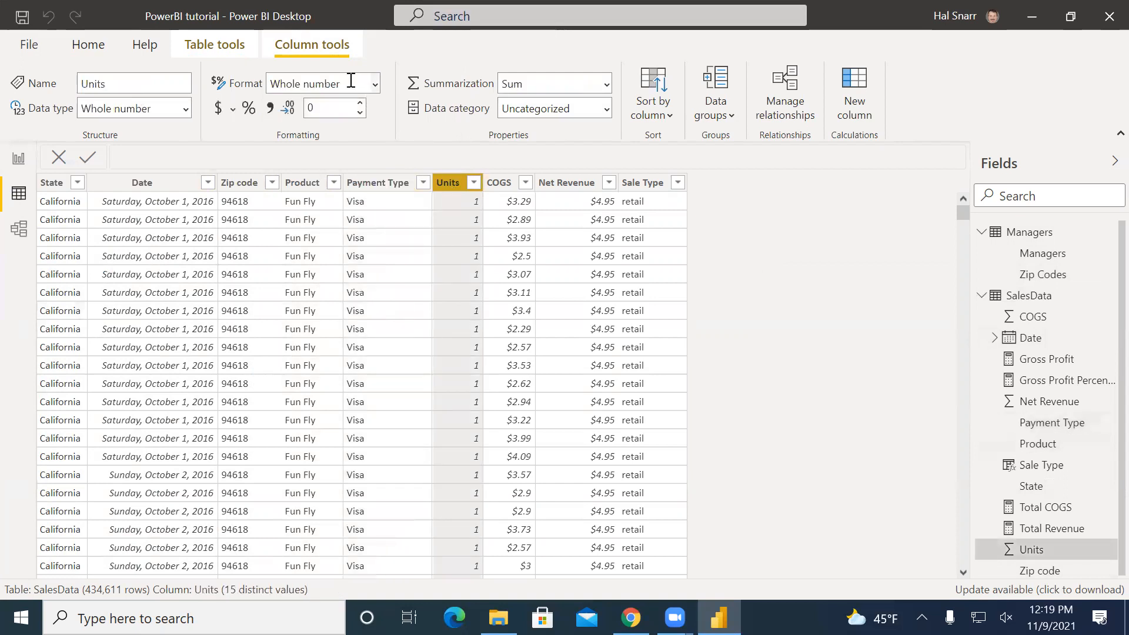
# Set the COGS column of SalesData to show 2 decimal places.
pyautogui.click(494, 186)
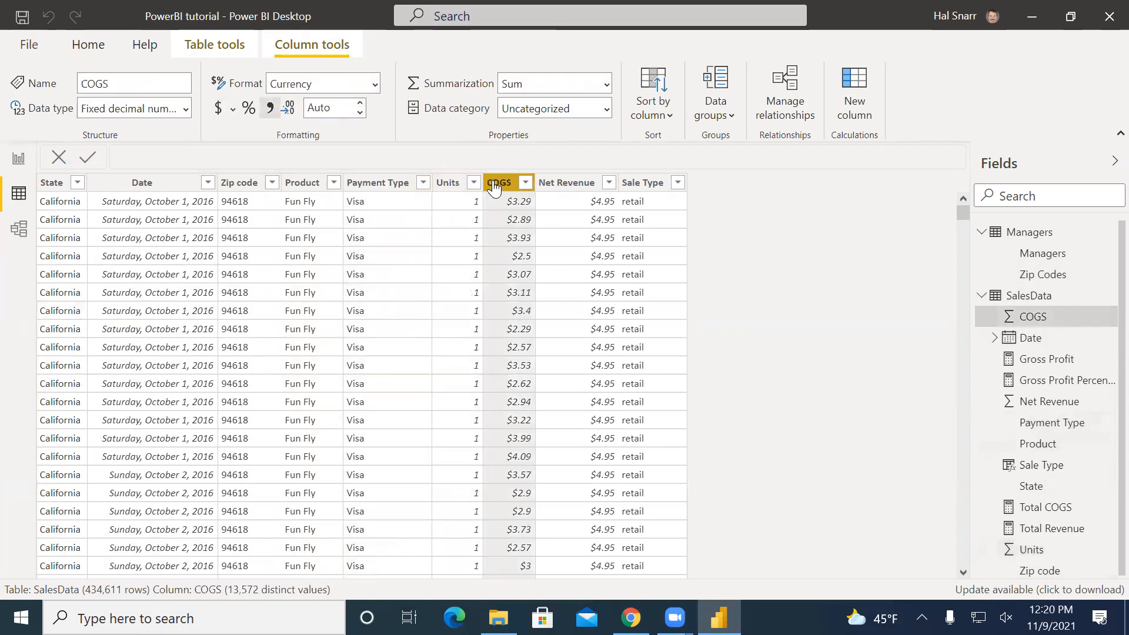
pyautogui.click(360, 104)
pyautogui.click(361, 104)
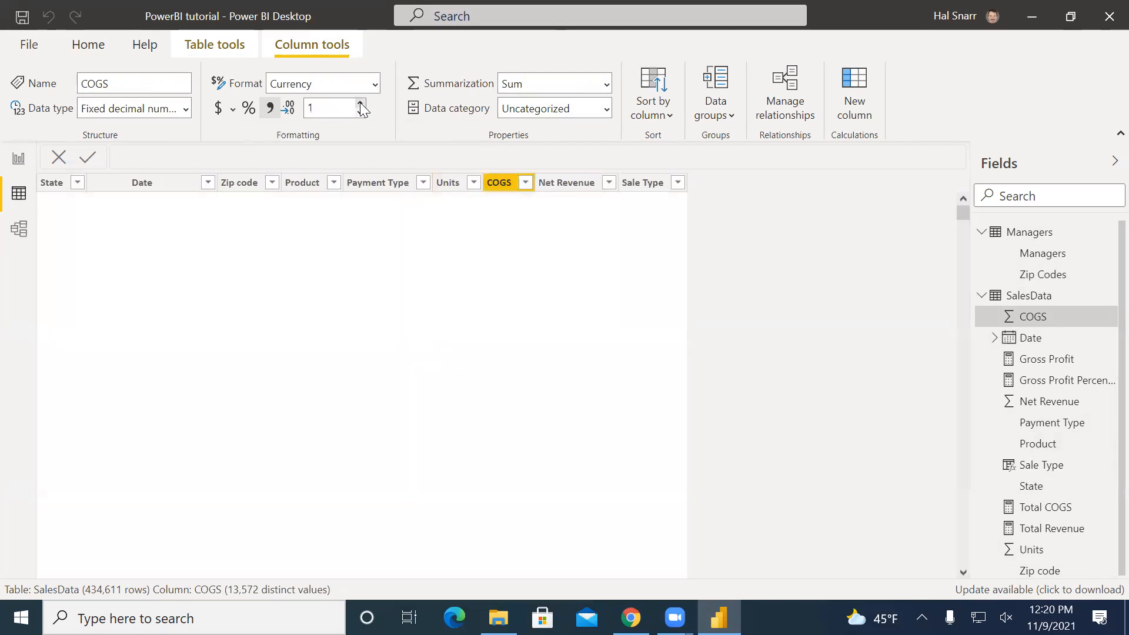
pyautogui.click(360, 104)
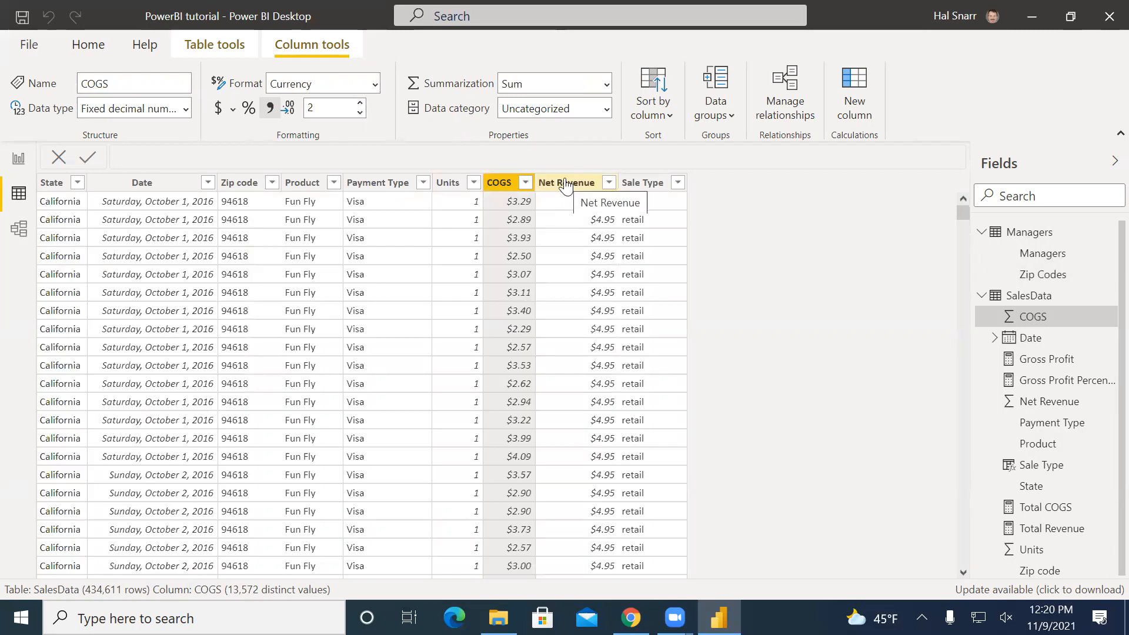
# Set the Net Revenue column of SalesData to show 2 decimal places.
pyautogui.click(566, 183)
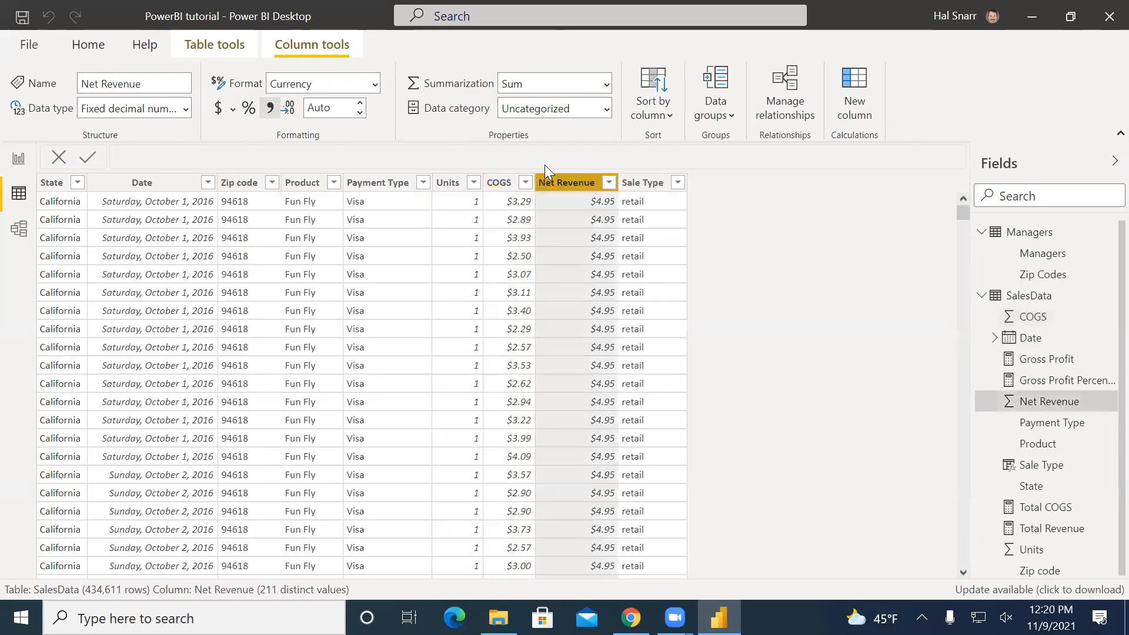
pyautogui.click(361, 106)
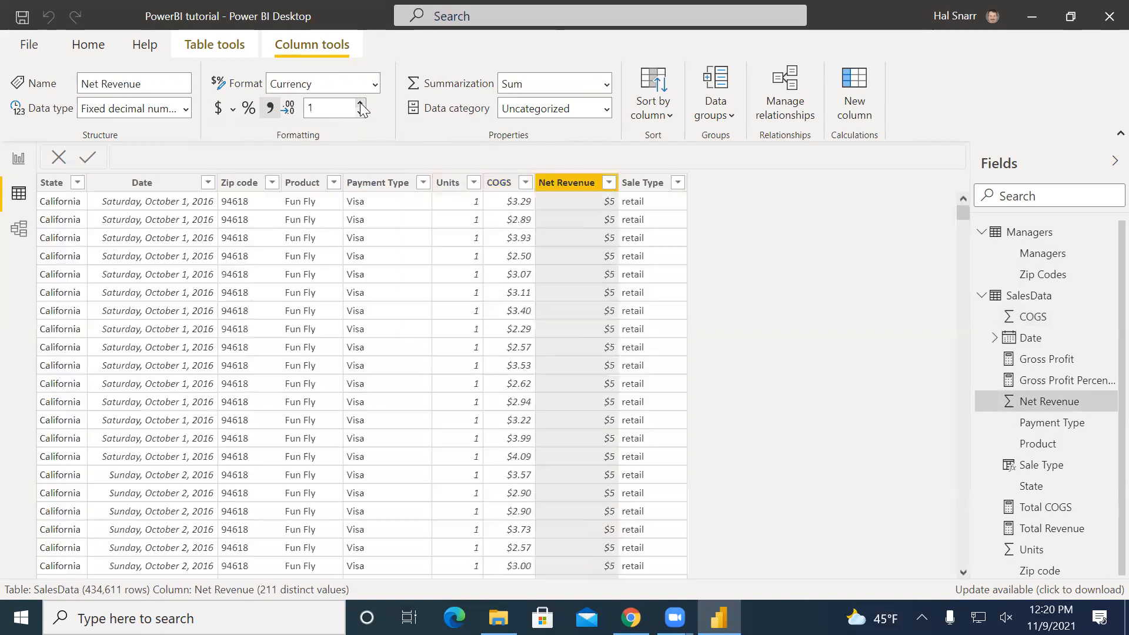
pyautogui.click(361, 106)
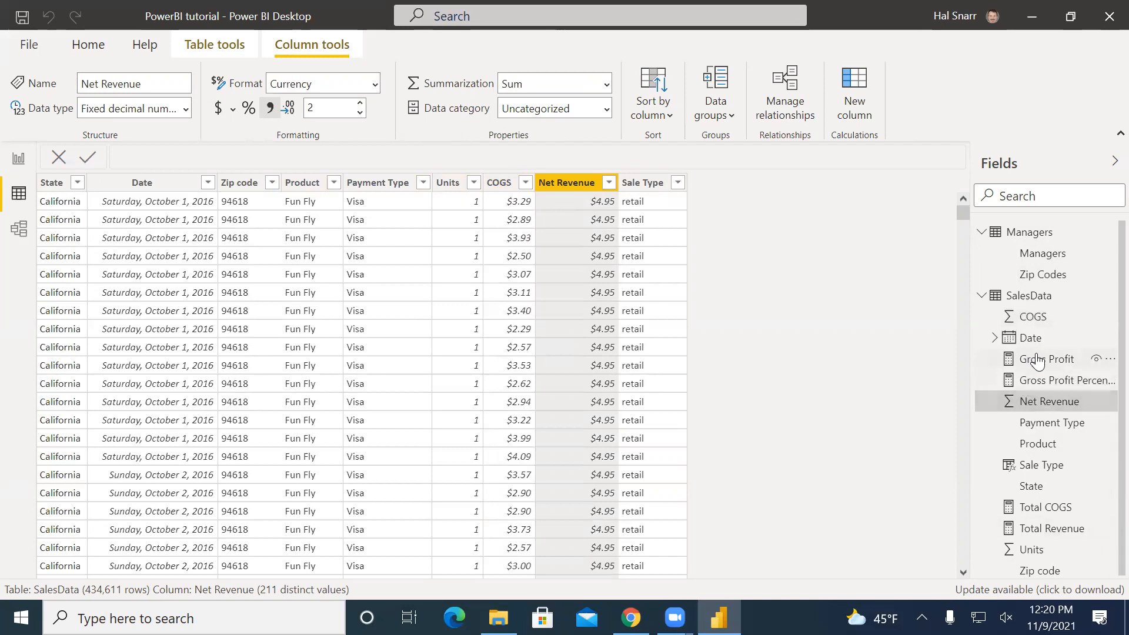
# Check the format of the Gross Profit Percentage measure and set the Gross Profit measure to 2 decimal places.
pyautogui.click(1036, 381)
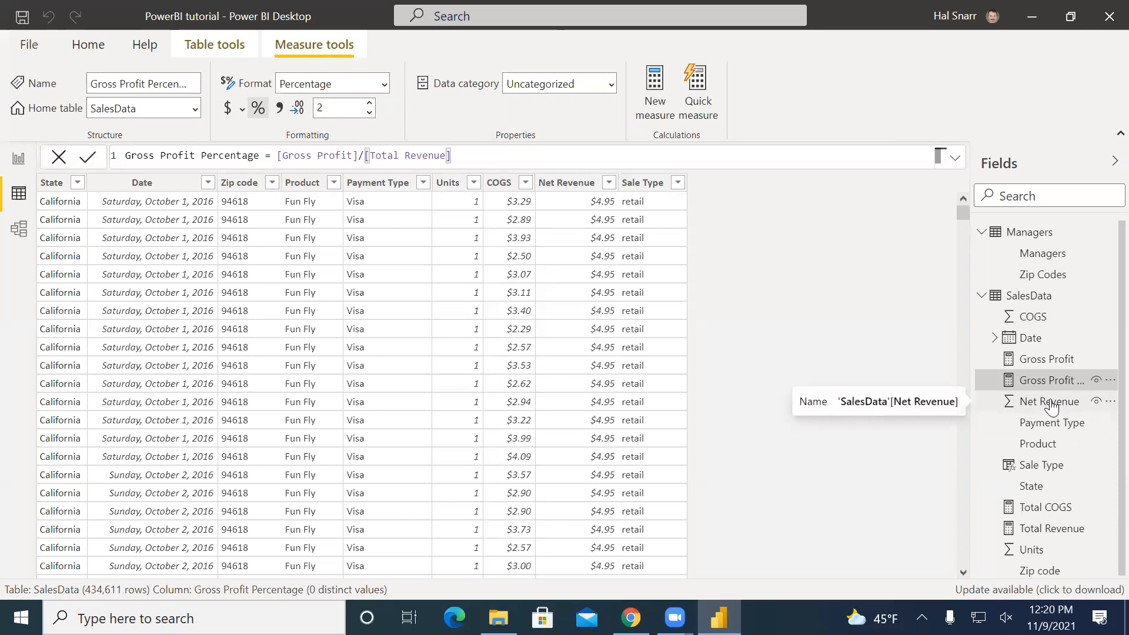
pyautogui.click(1042, 361)
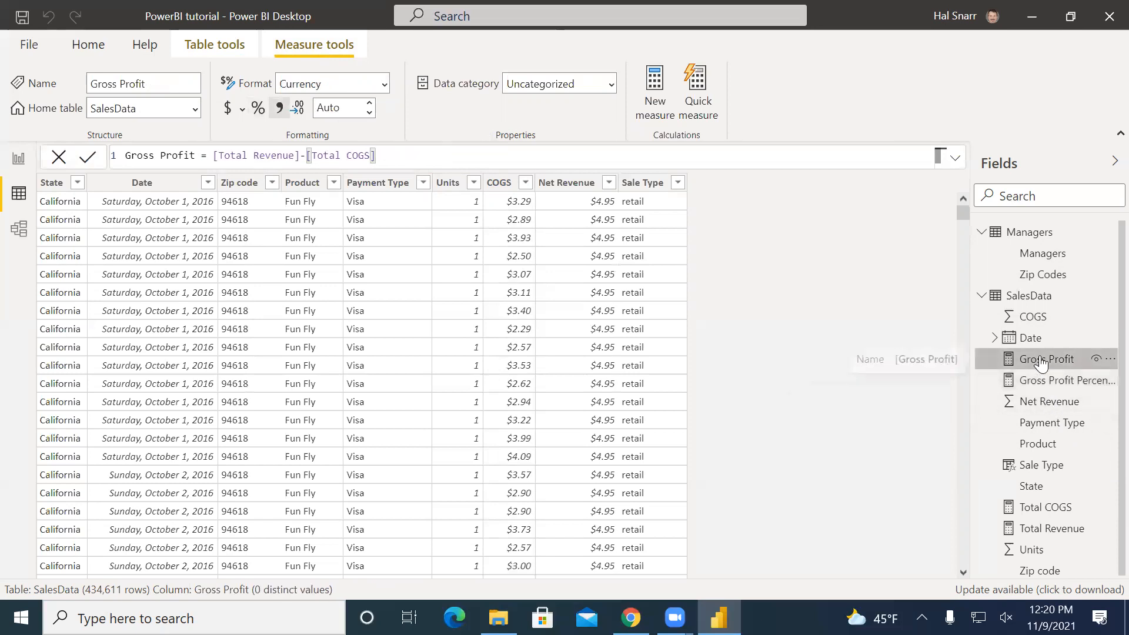
pyautogui.click(370, 105)
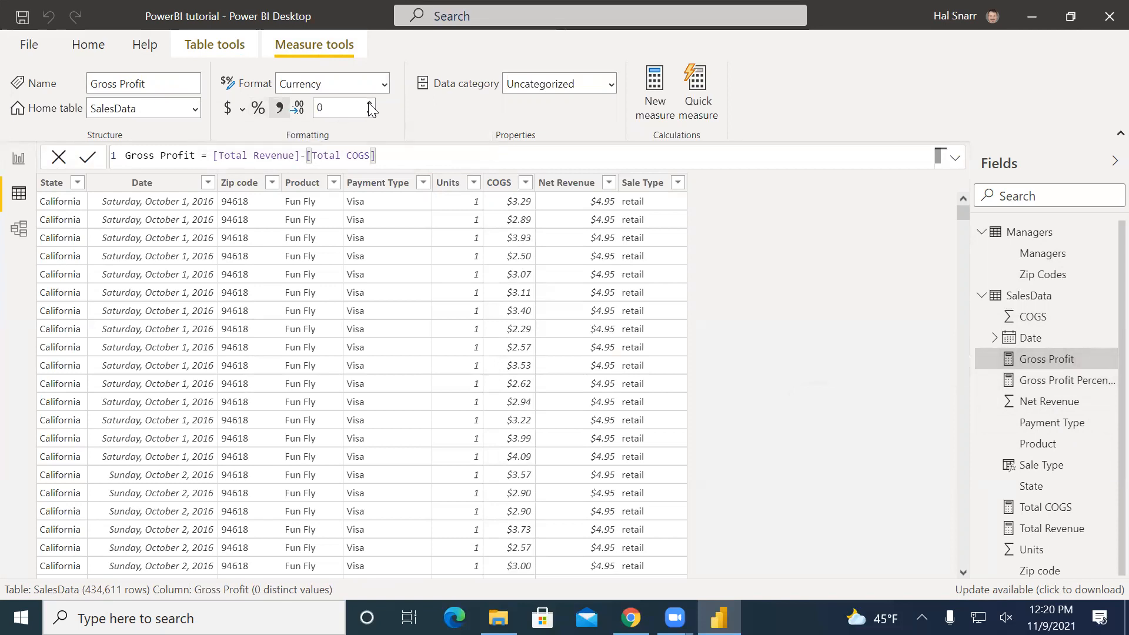
pyautogui.click(370, 104)
pyautogui.click(370, 105)
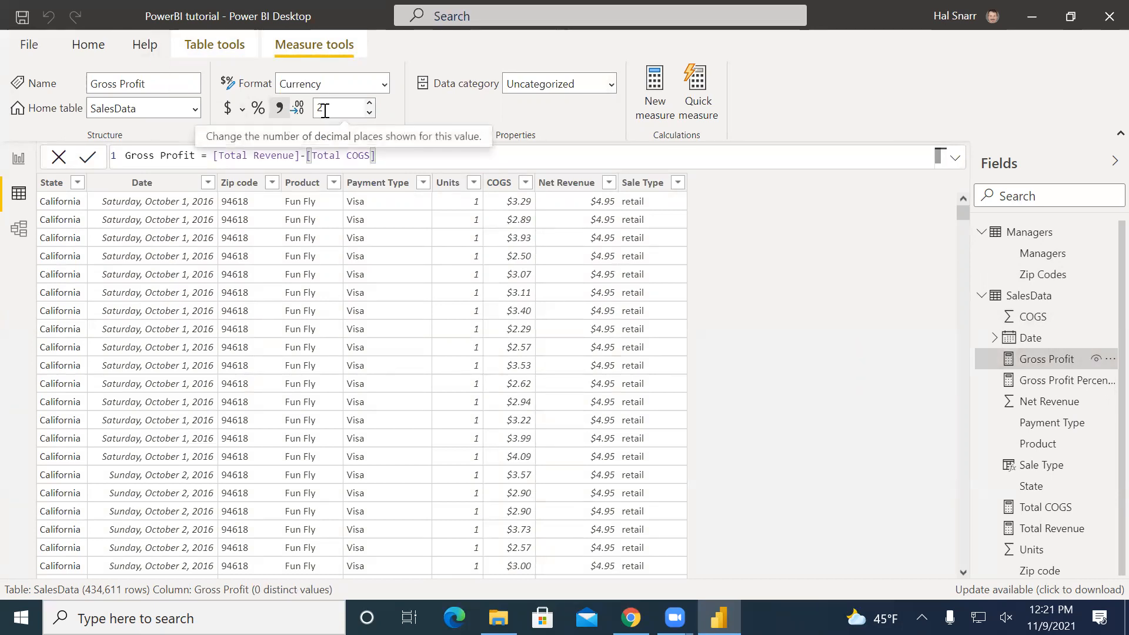
# Recheck the Gross Profit Percentage format and set the Total COGS measure to 2 decimal places.
pyautogui.click(1080, 383)
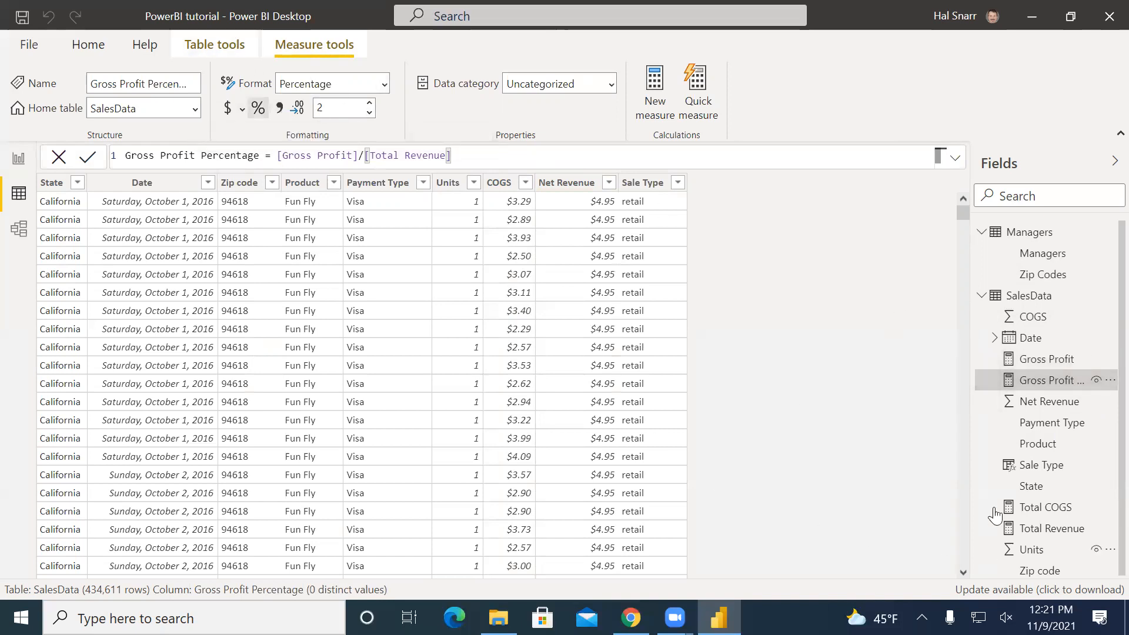
pyautogui.click(1038, 513)
pyautogui.click(371, 105)
pyautogui.click(370, 104)
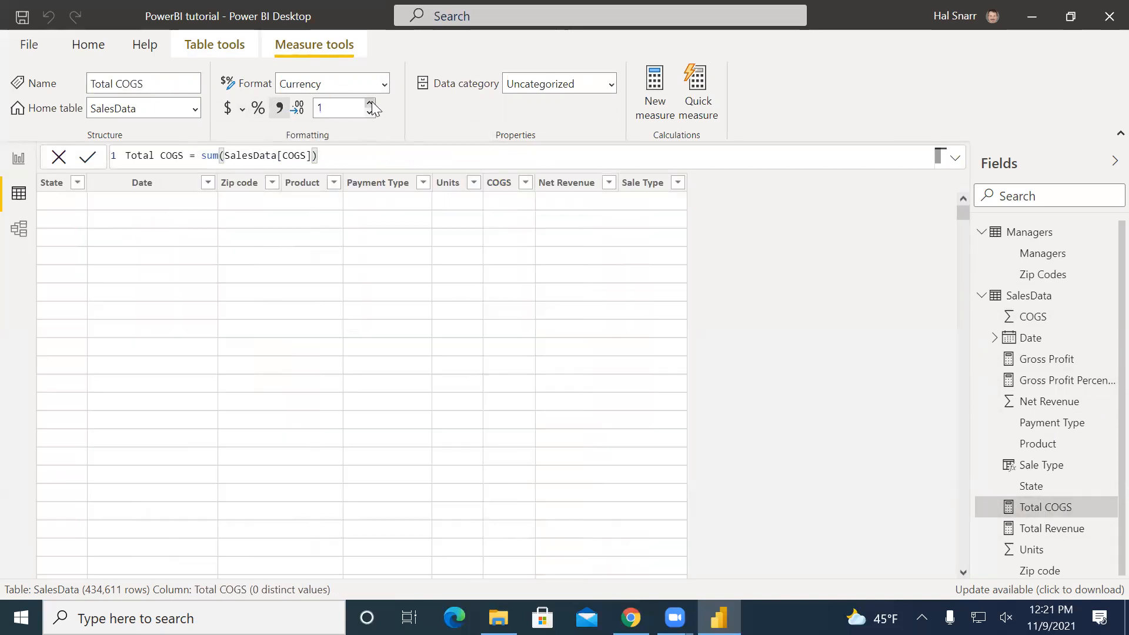
pyautogui.click(371, 104)
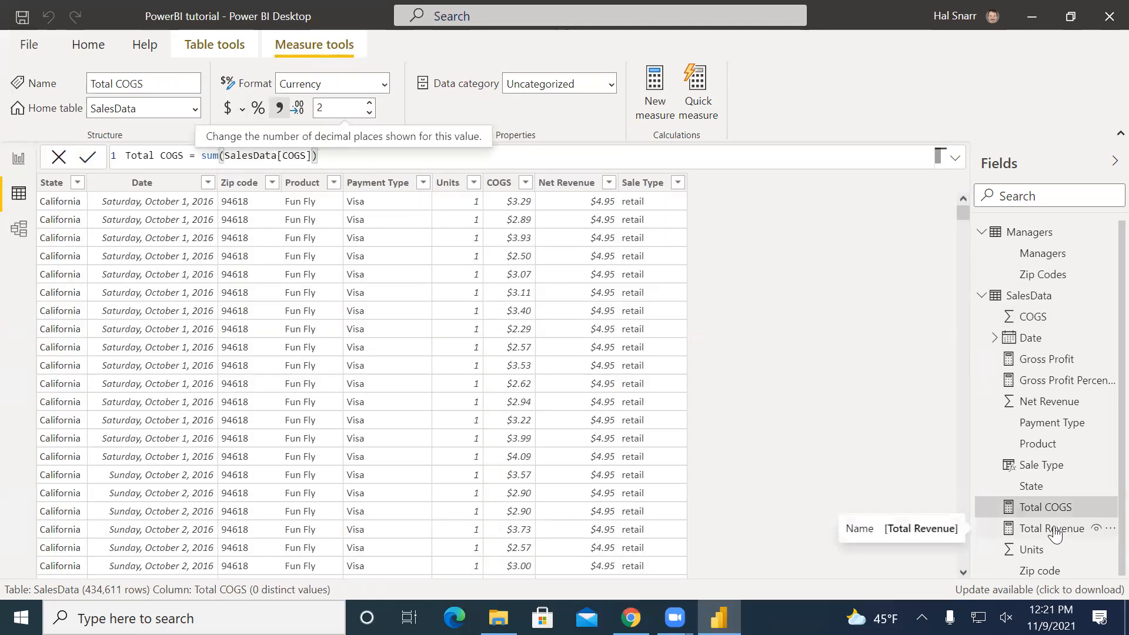
# Set the Total Revenue measure to show 2 decimal places.
pyautogui.click(1053, 529)
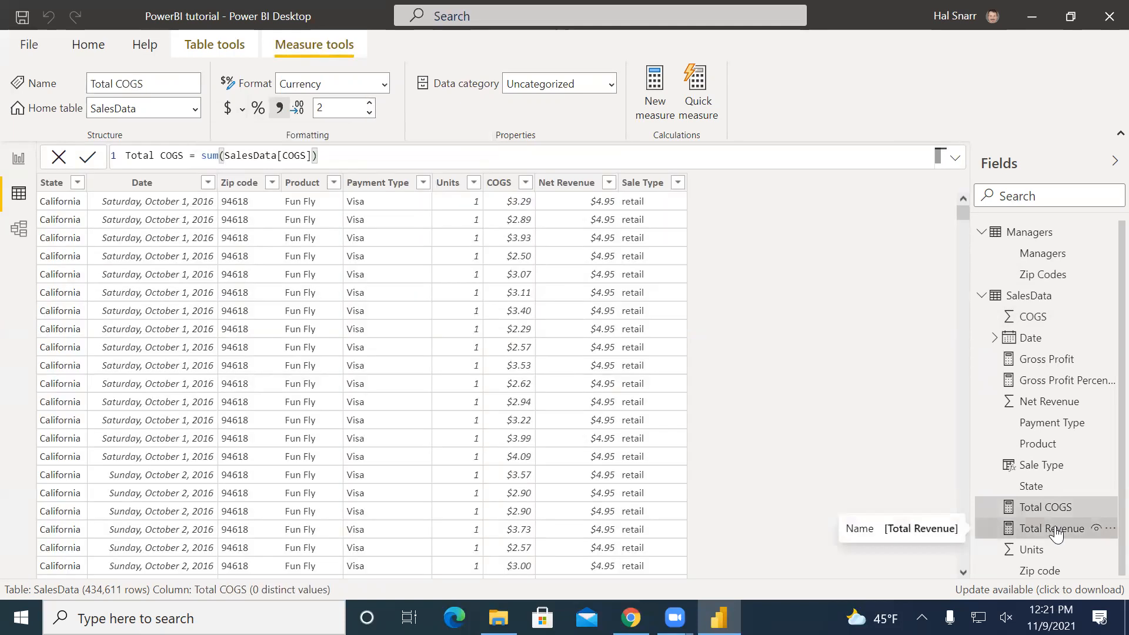
pyautogui.click(370, 104)
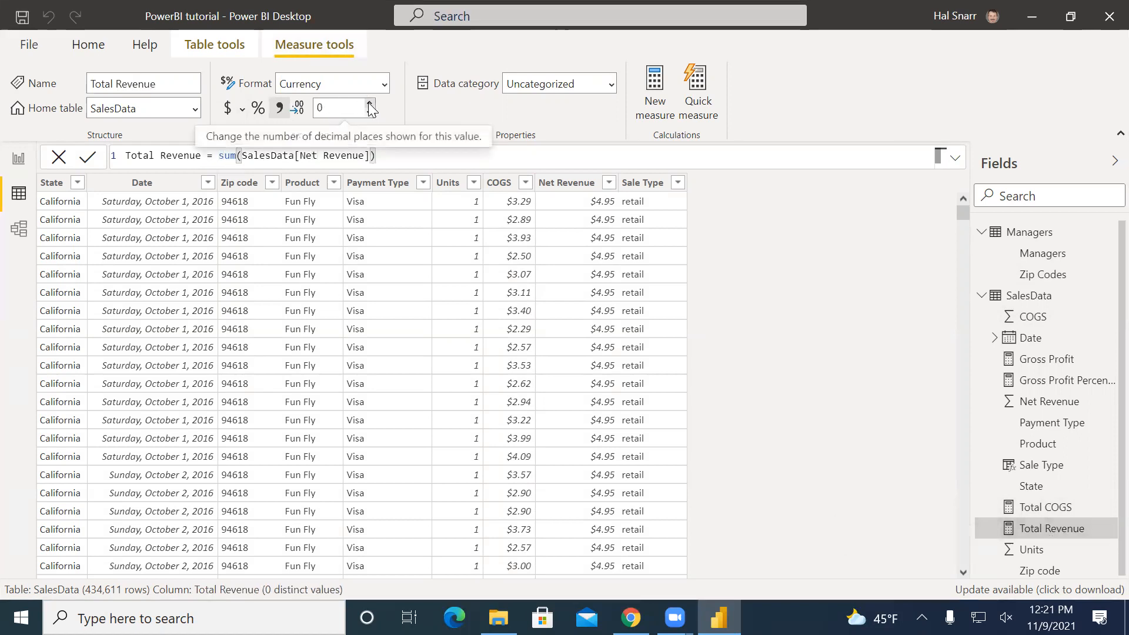
pyautogui.click(369, 104)
pyautogui.click(370, 104)
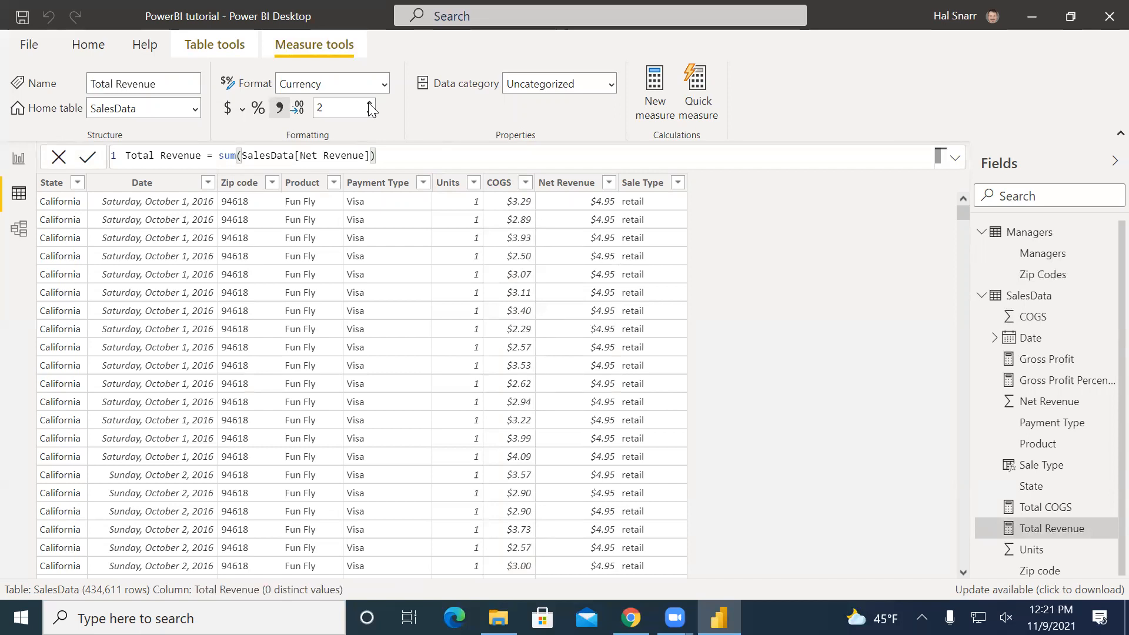
# Switch to Report view and activate the blank canvas of Page 1.
pyautogui.click(20, 160)
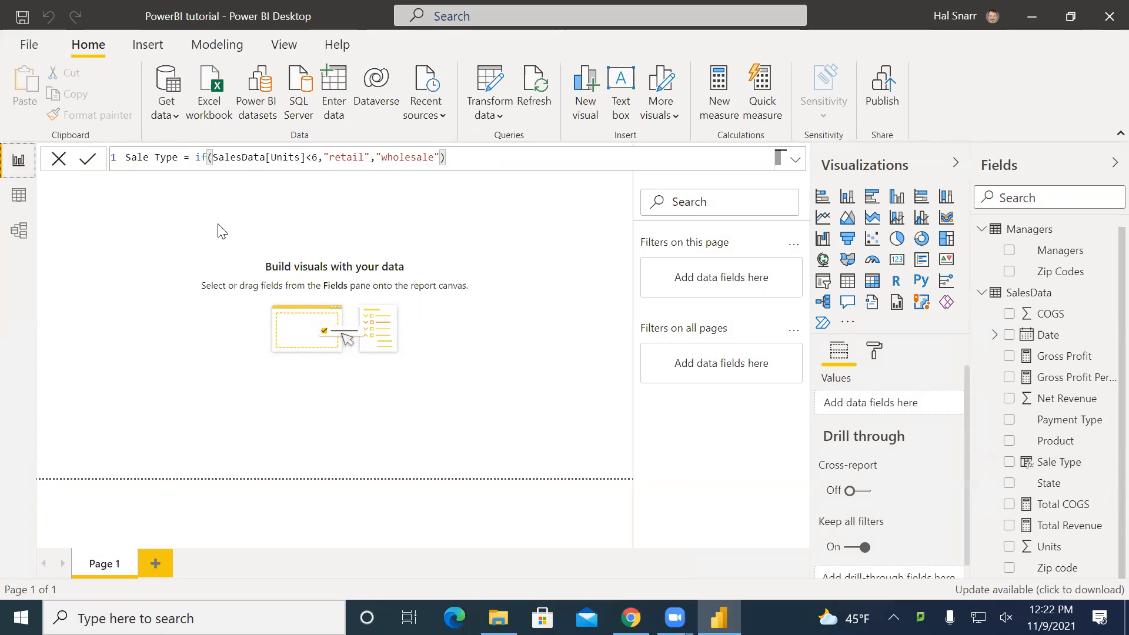
pyautogui.click(1025, 295)
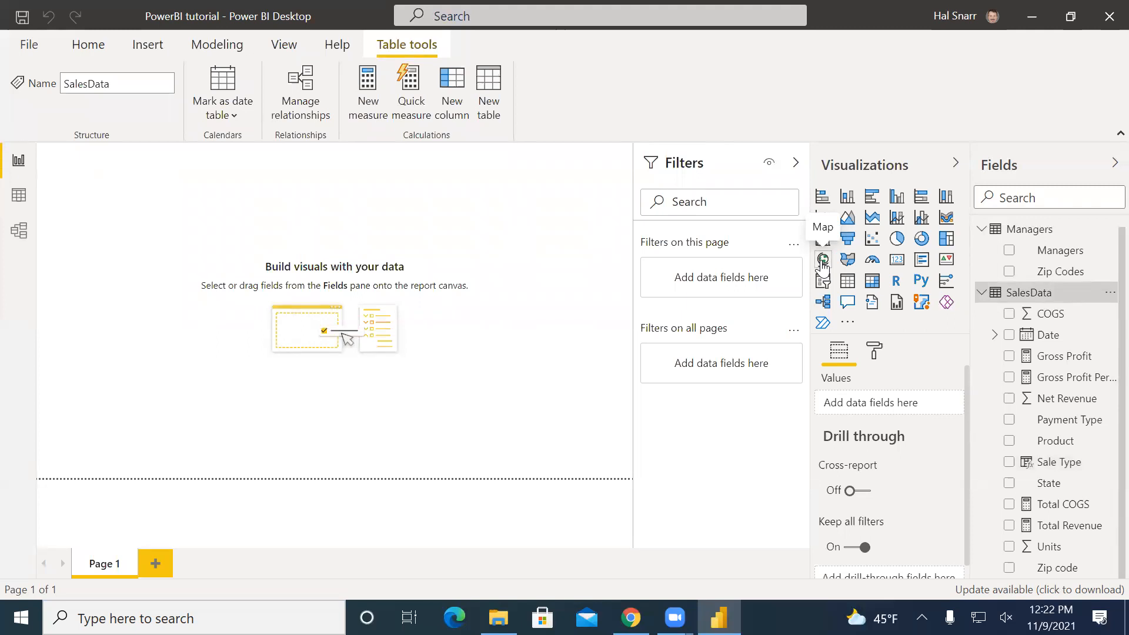
pyautogui.click(19, 170)
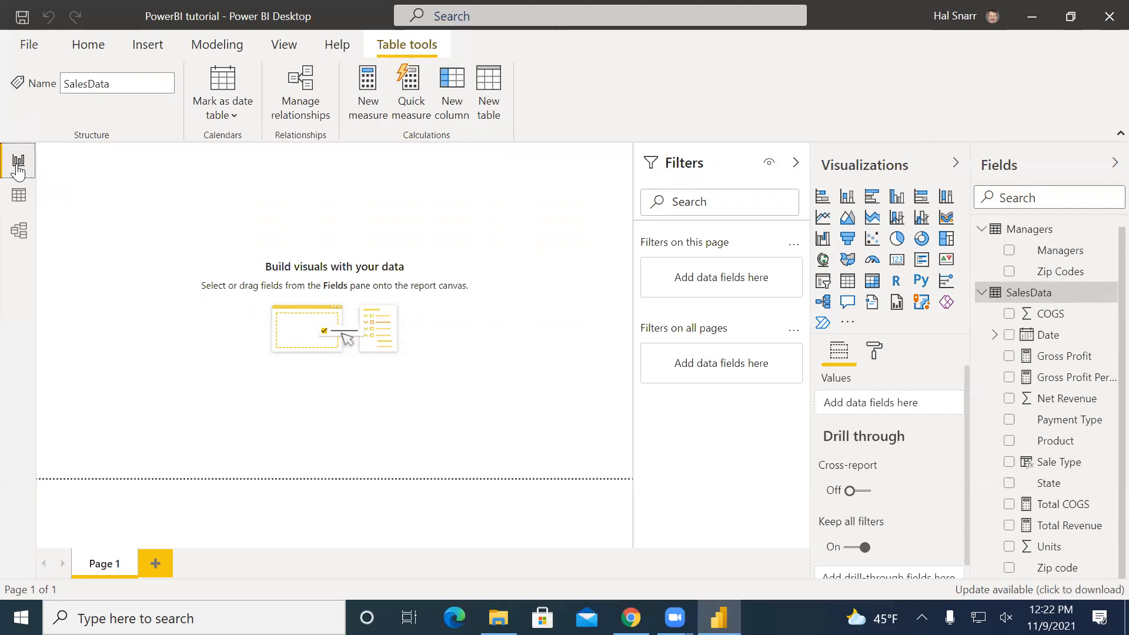
pyautogui.click(100, 173)
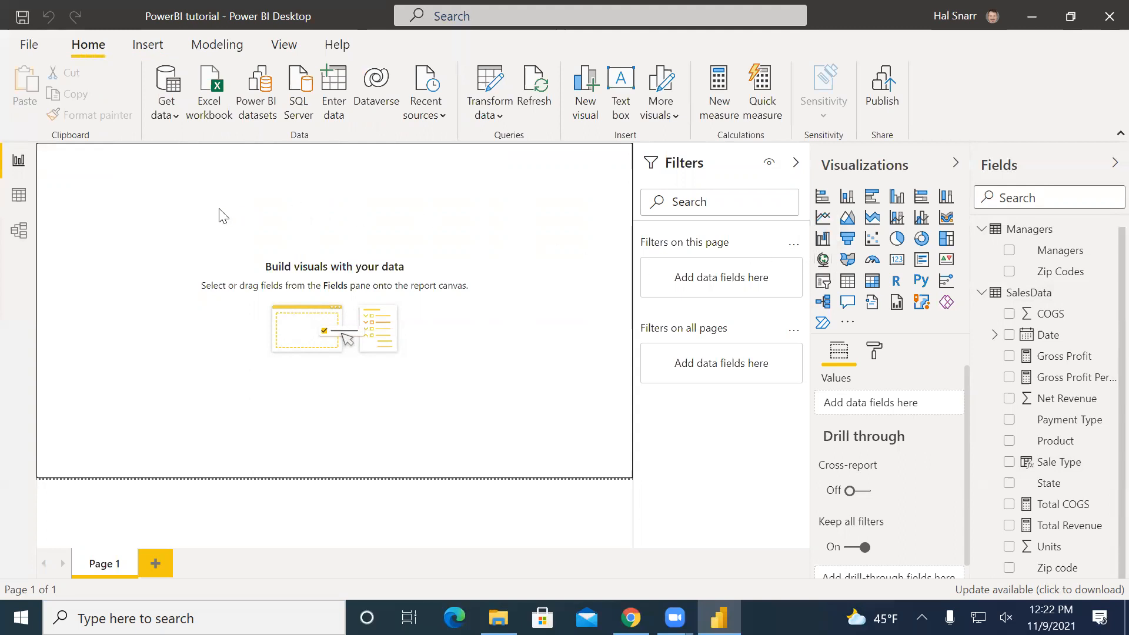
# Add a Map visual to the report page and enlarge it to about a third of the page width.
pyautogui.click(823, 260)
pyautogui.moveTo(165, 271); pyautogui.dragTo(229, 315)
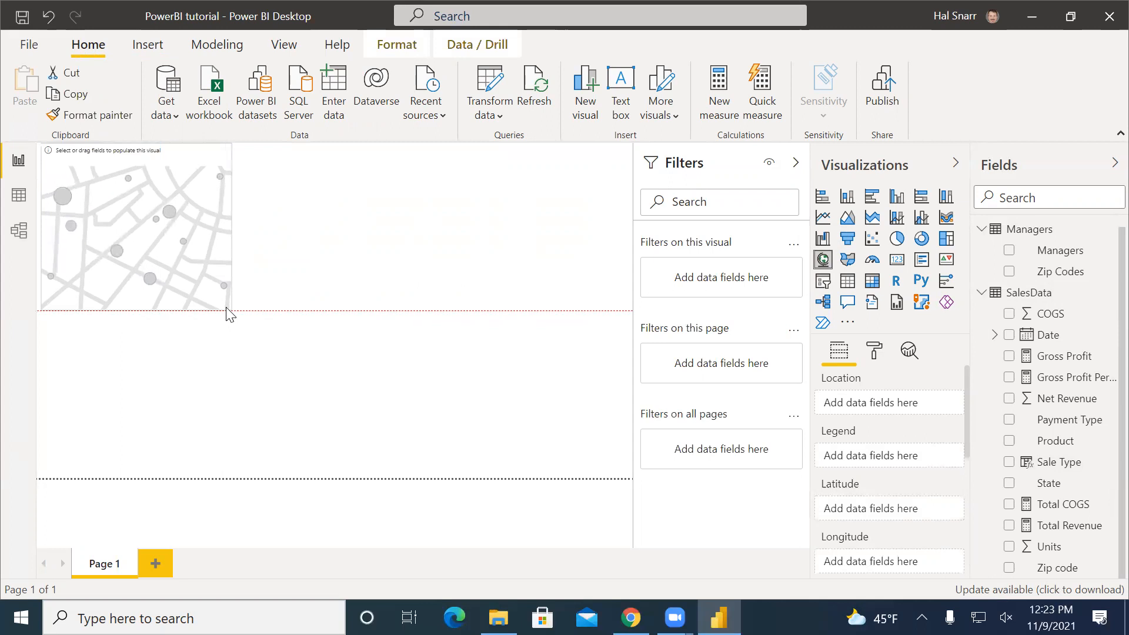
pyautogui.click(347, 338)
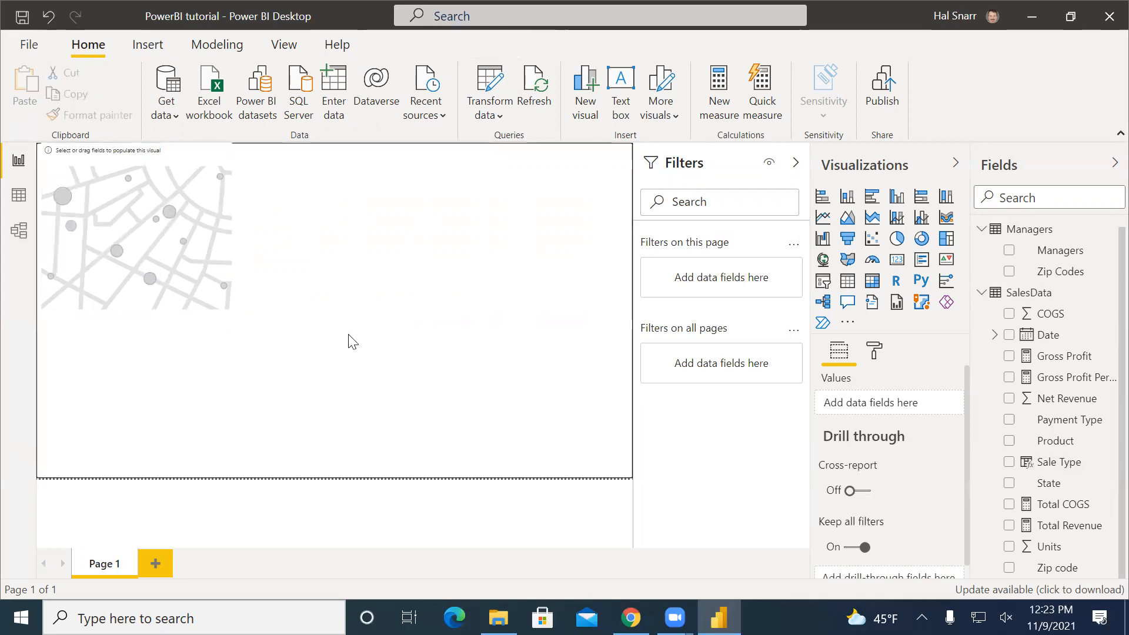
# Populate the map with SalesData's Zip code as the location and the Gross Profit measure as its value.
pyautogui.click(215, 259)
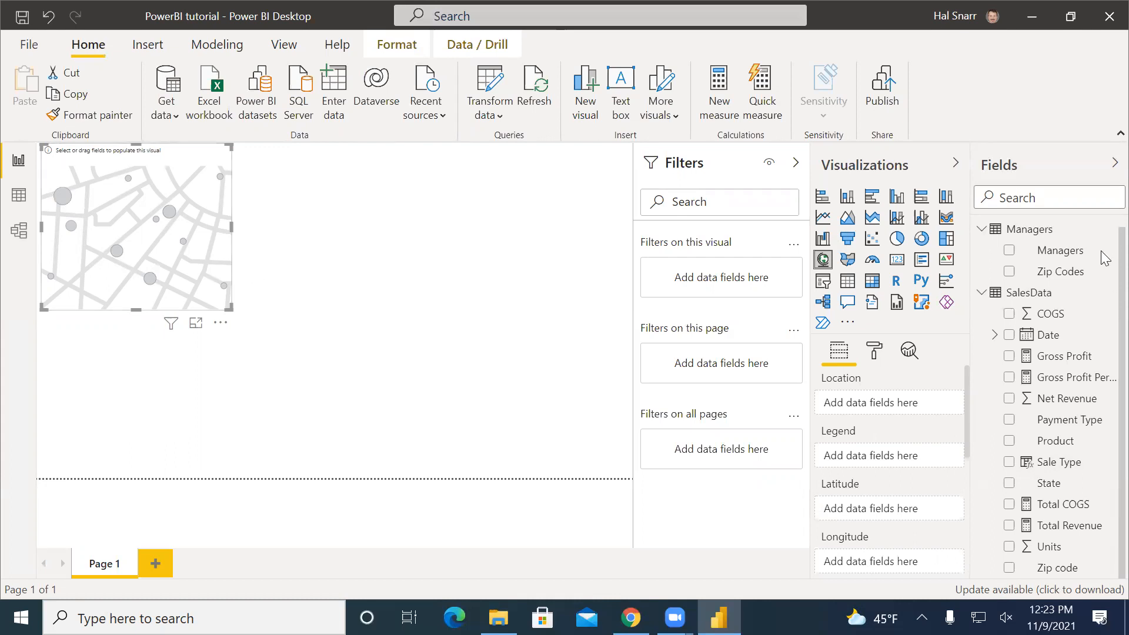
pyautogui.click(980, 233)
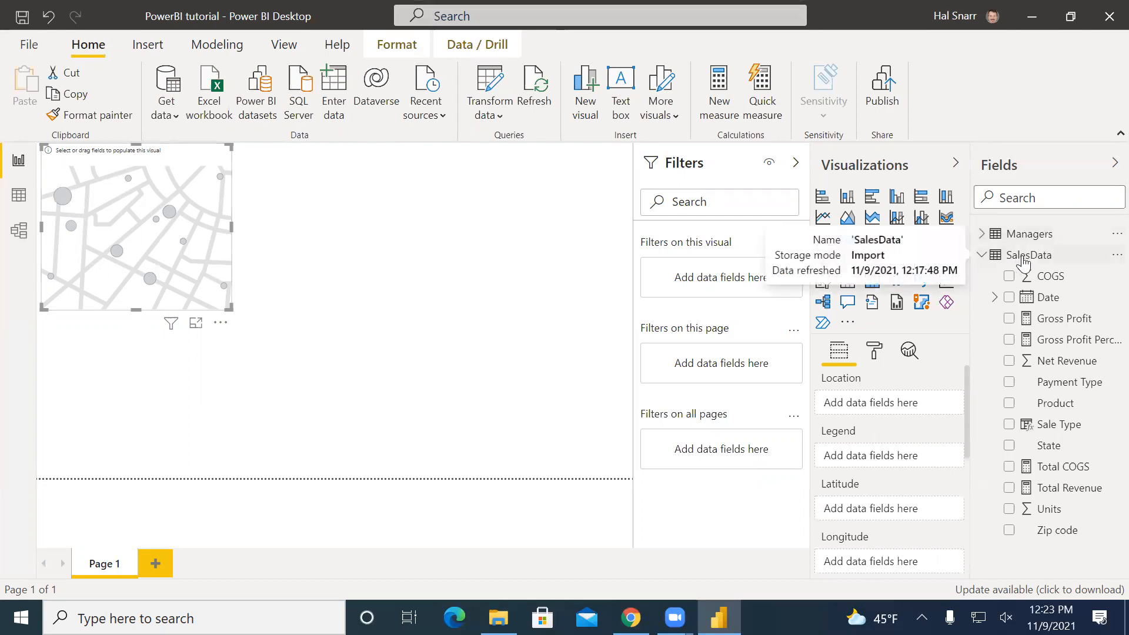
pyautogui.click(1009, 532)
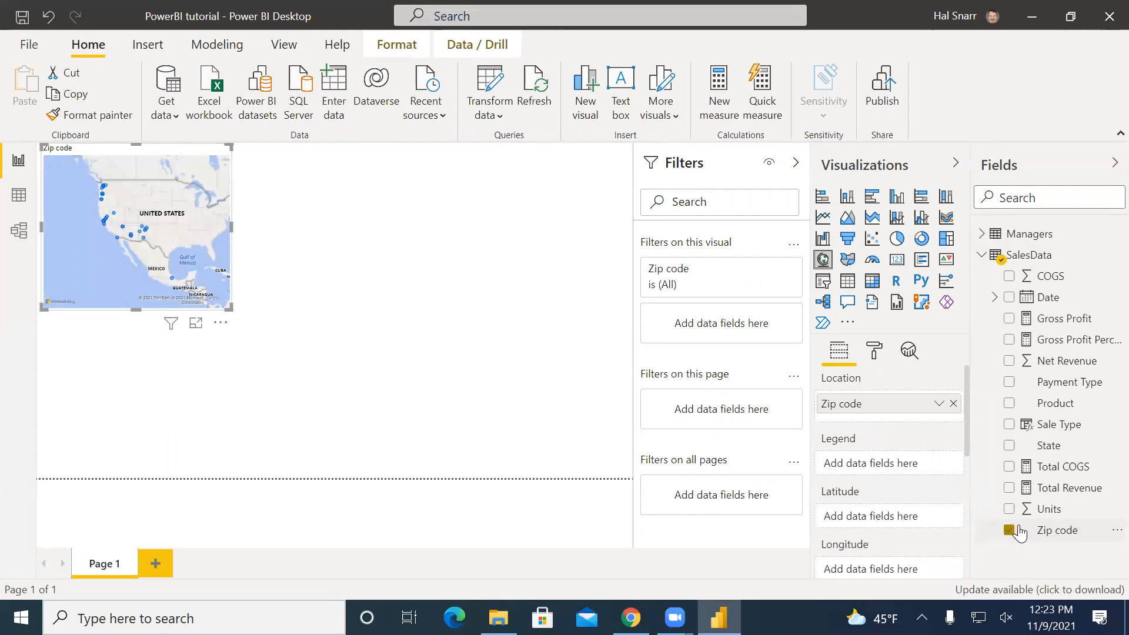
pyautogui.click(1009, 321)
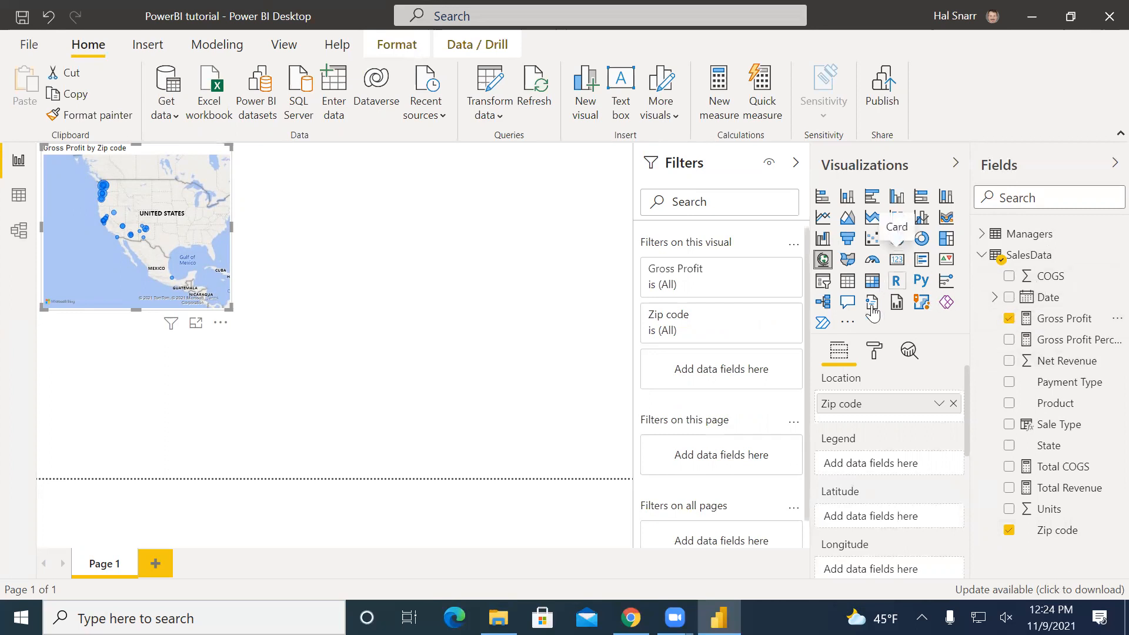
# Show the map's gross profit by zip code as a Table visual and switch it back to a Map.
pyautogui.click(846, 281)
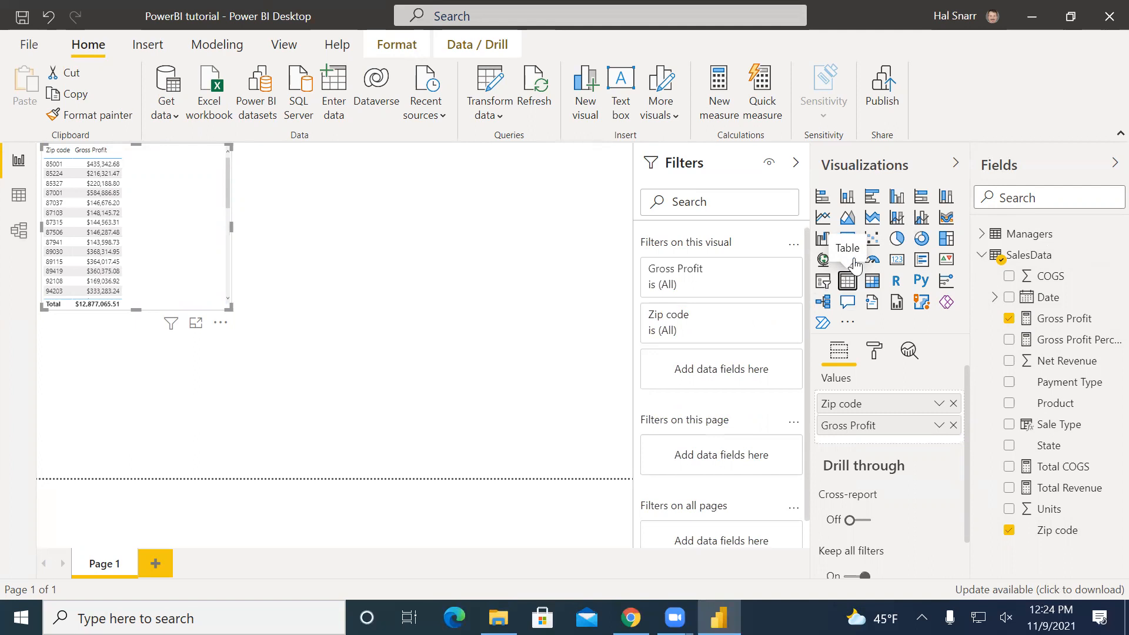
pyautogui.click(823, 259)
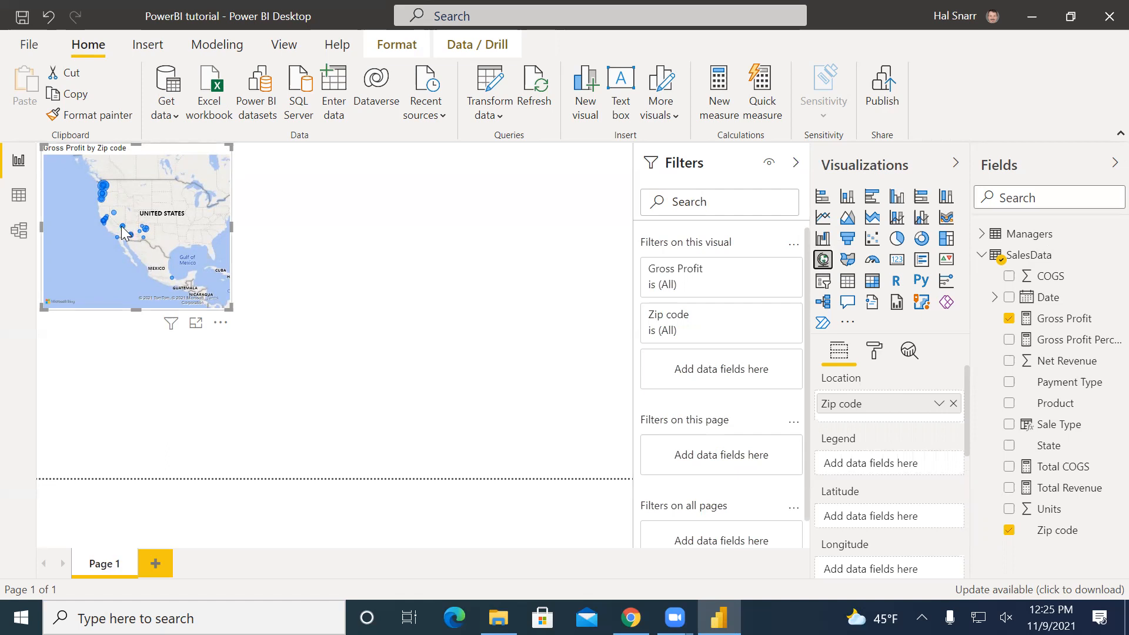
pyautogui.moveTo(122, 231)
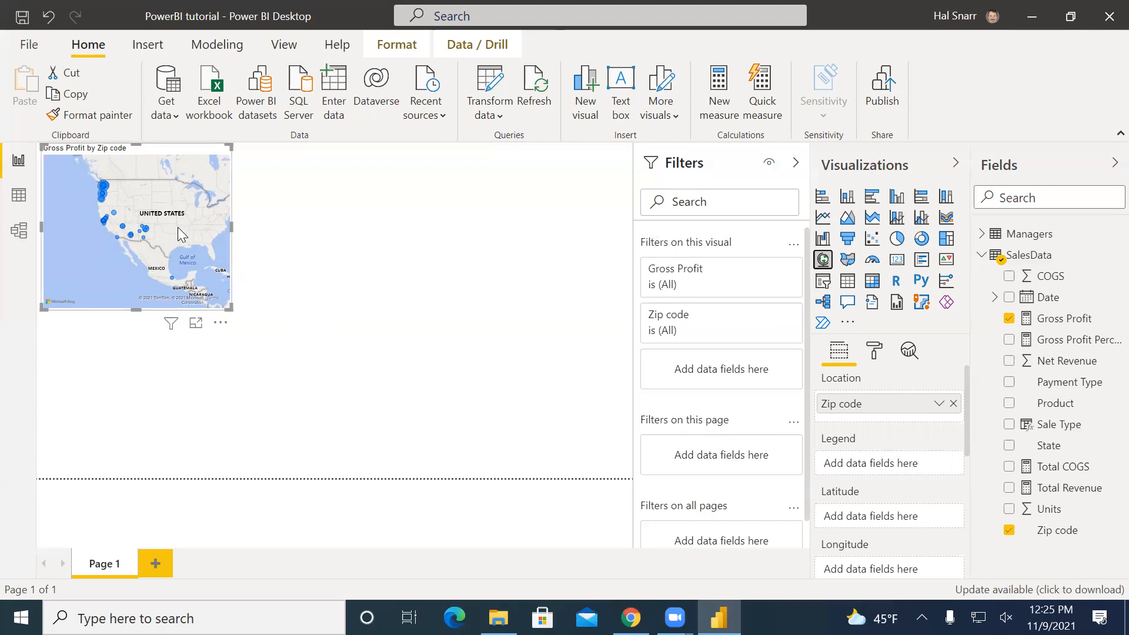
# Add a Clustered bar chart to the report page beneath the gross profit map.
pyautogui.click(280, 231)
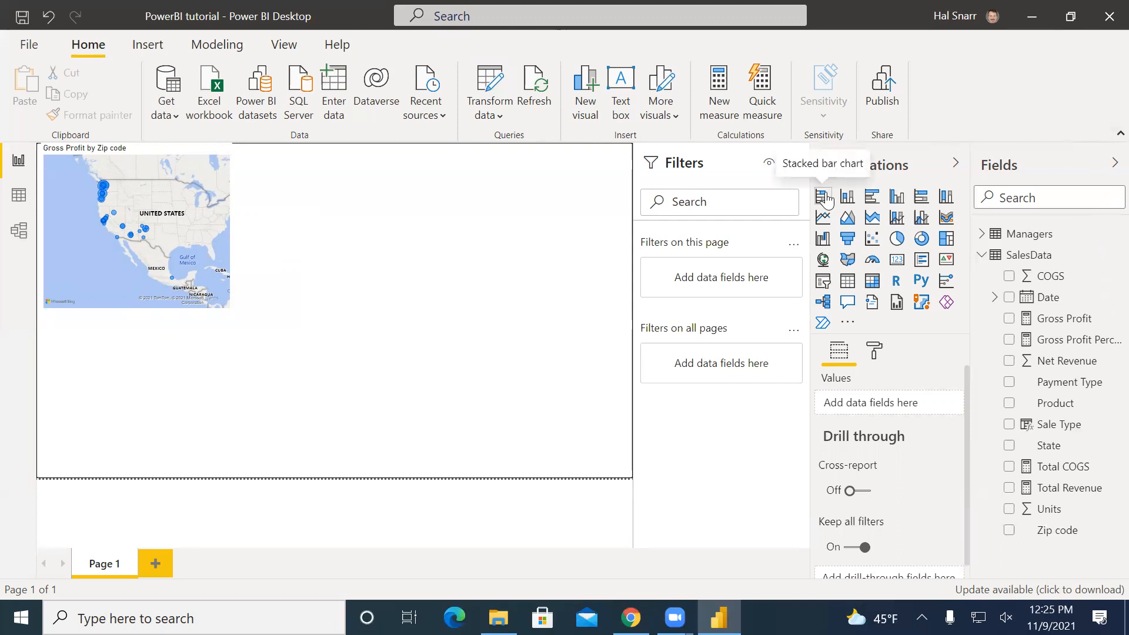
pyautogui.click(871, 200)
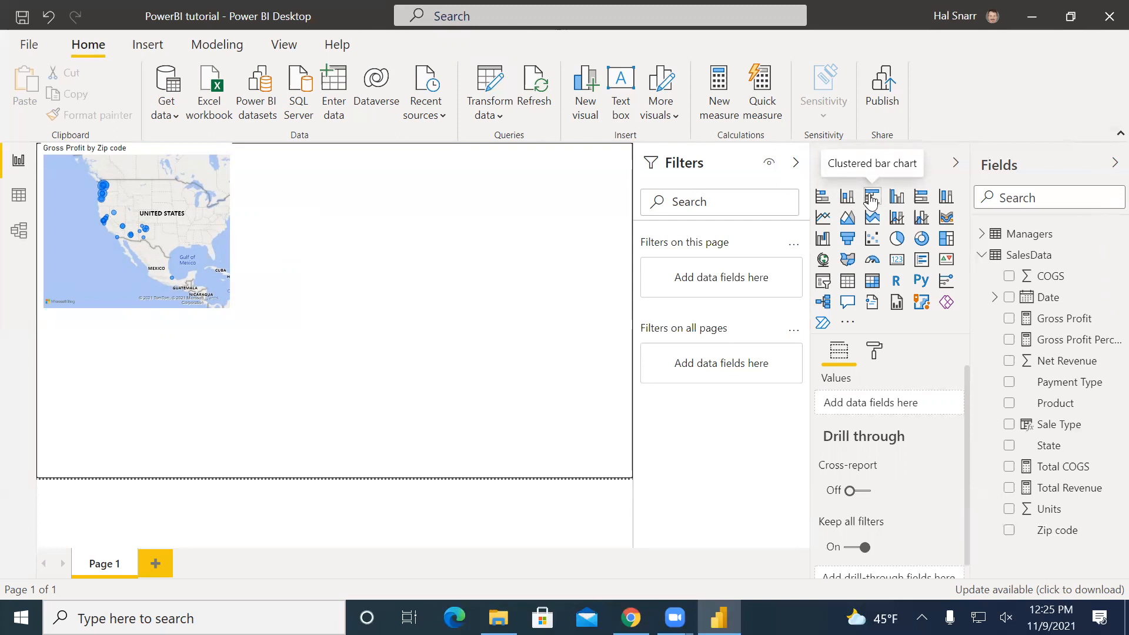
pyautogui.click(872, 200)
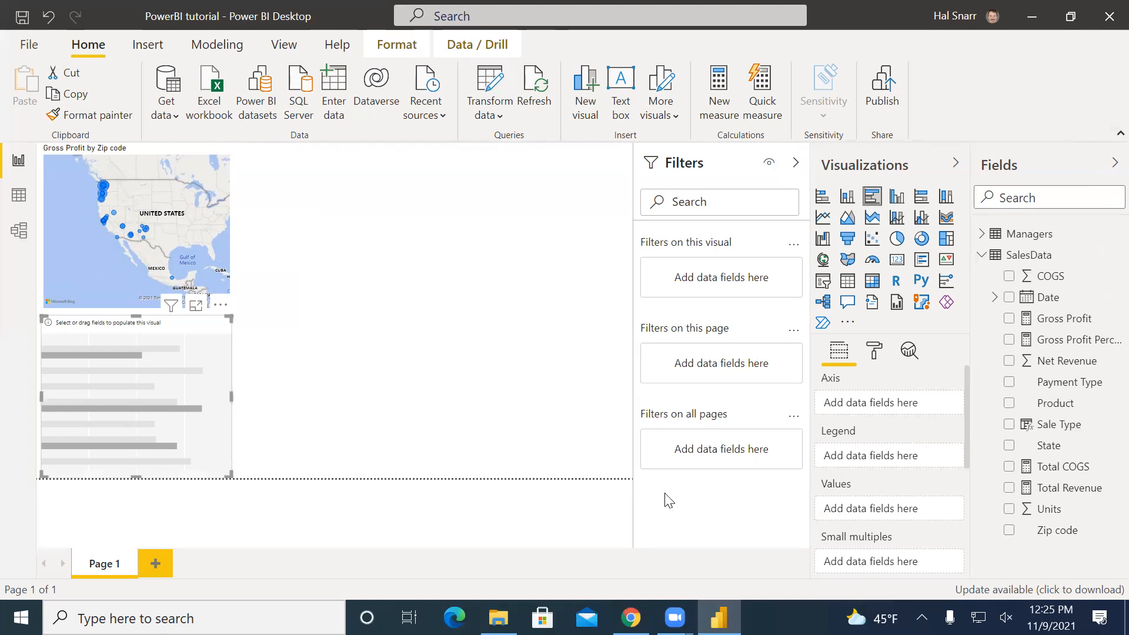
pyautogui.moveTo(232, 401)
pyautogui.mouseDown()
pyautogui.moveTo(393, 419)
pyautogui.moveTo(330, 390)
pyautogui.moveTo(228, 384)
pyautogui.mouseUp()
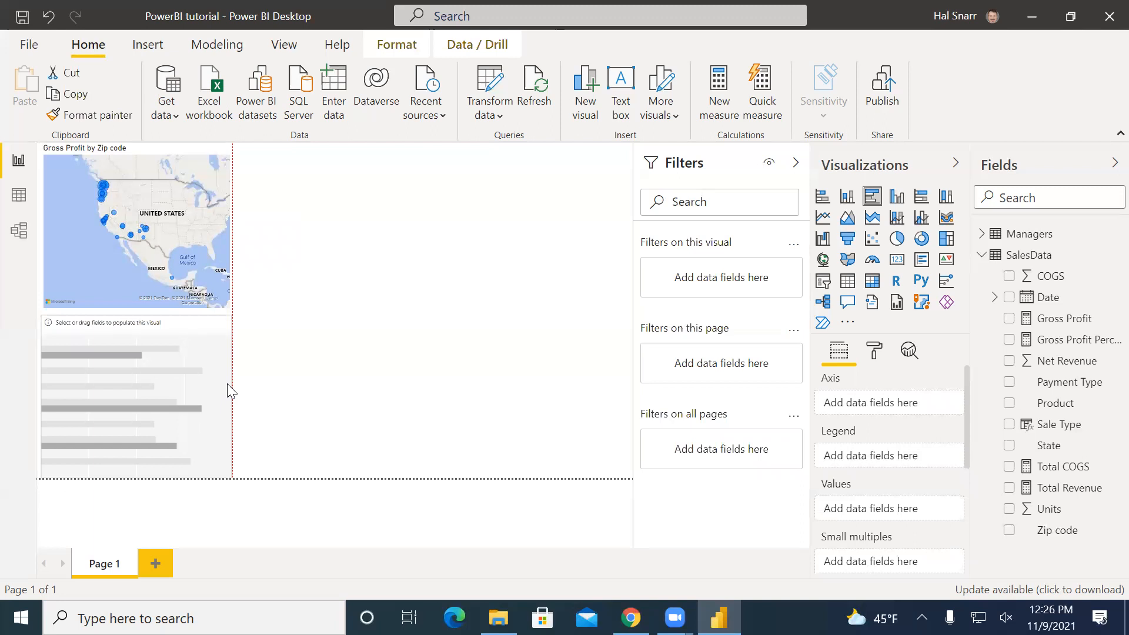
pyautogui.moveTo(228, 384); pyautogui.dragTo(228, 384)
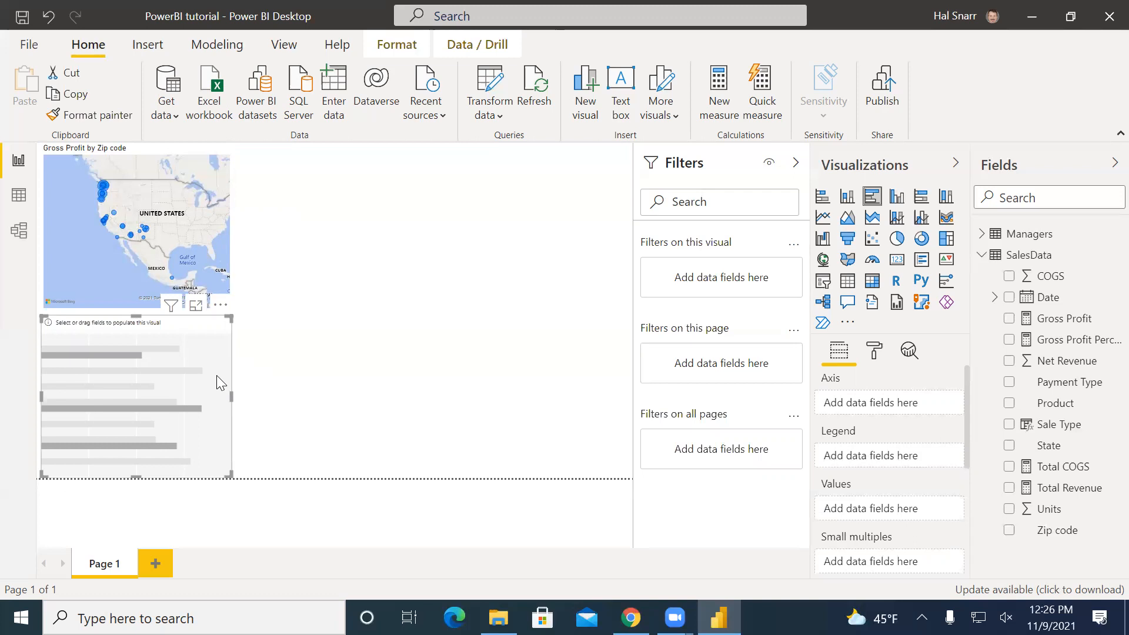
pyautogui.moveTo(220, 393)
pyautogui.mouseDown()
pyautogui.moveTo(322, 405)
pyautogui.moveTo(223, 400)
pyautogui.moveTo(231, 407)
pyautogui.mouseUp()
pyautogui.click(428, 343)
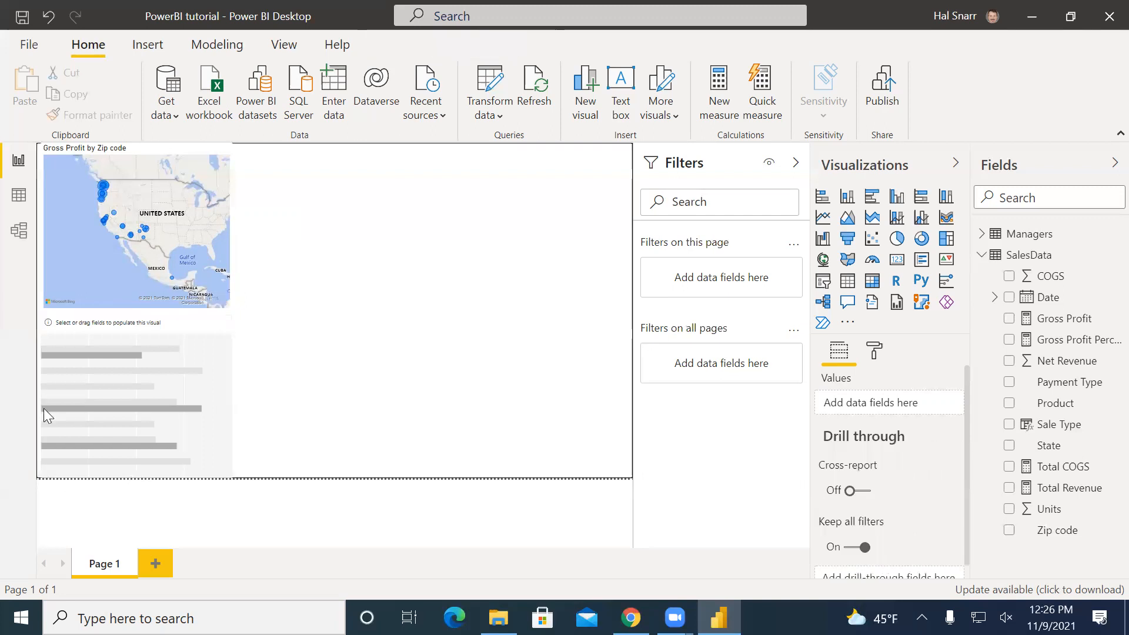
# Populate the bar chart with the Managers table's Managers field as the axis and SalesData's Gross Profit measure as the value.
pyautogui.click(165, 371)
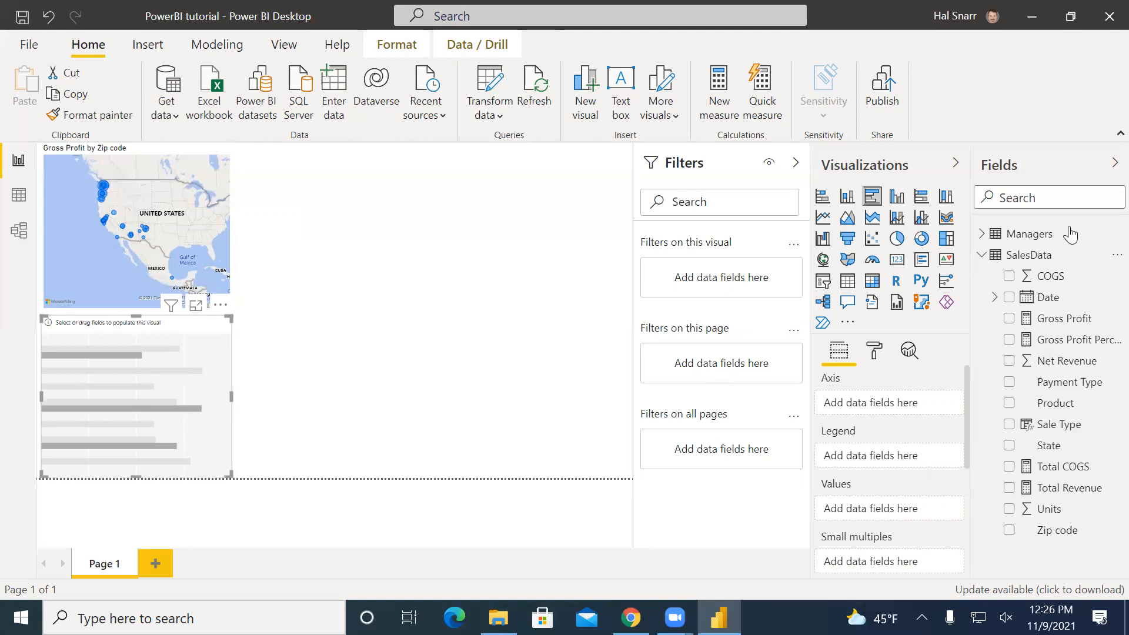
pyautogui.click(982, 238)
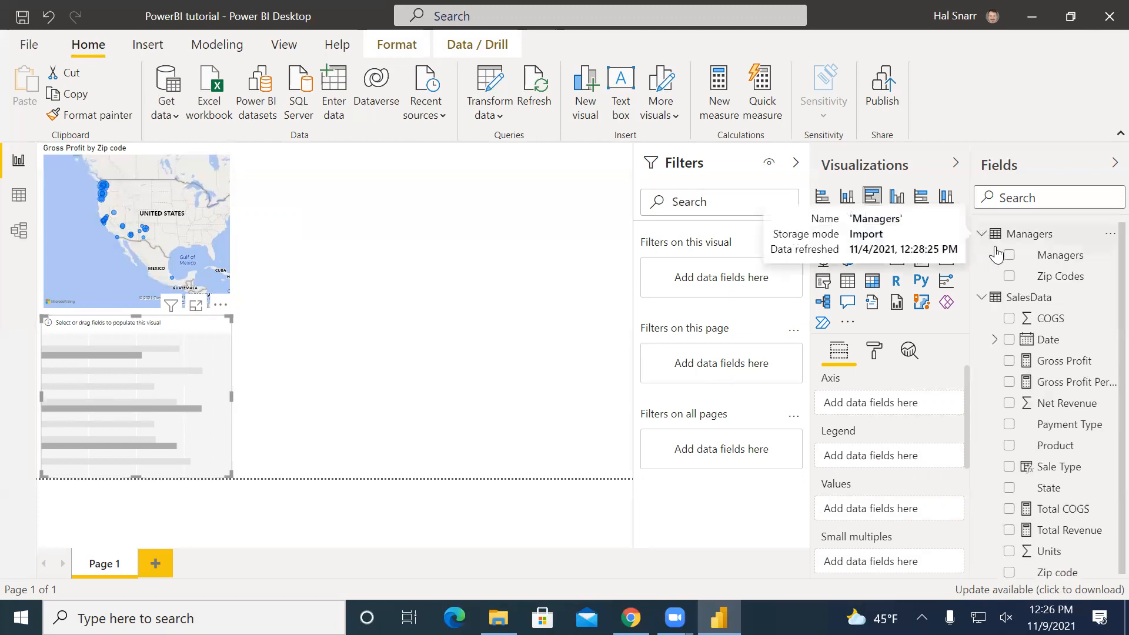
pyautogui.click(1009, 258)
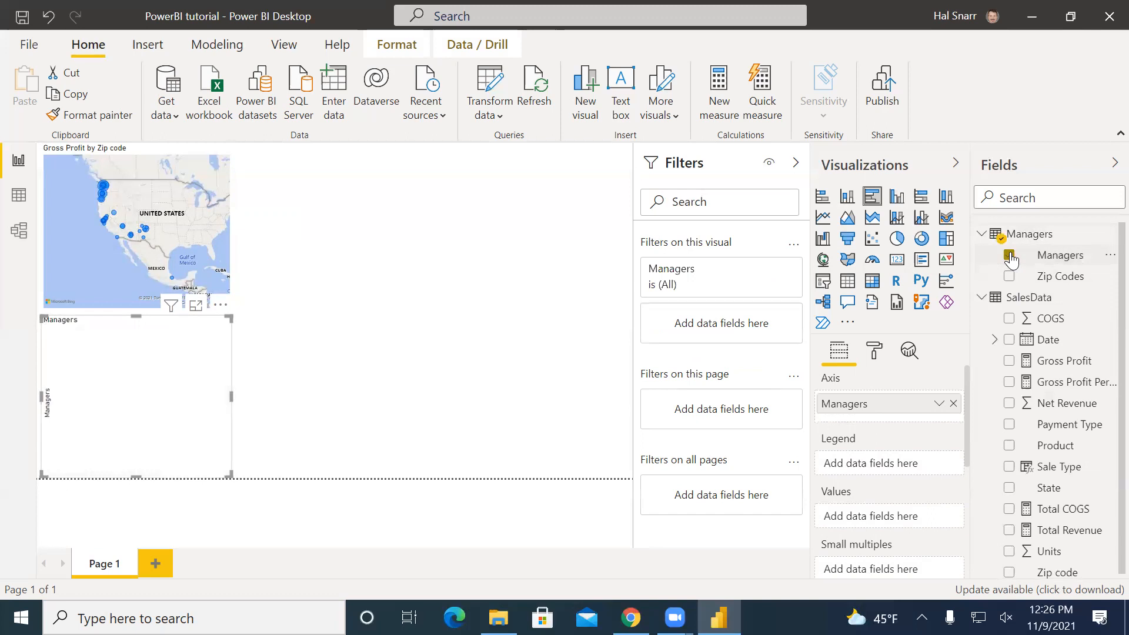
pyautogui.click(1009, 361)
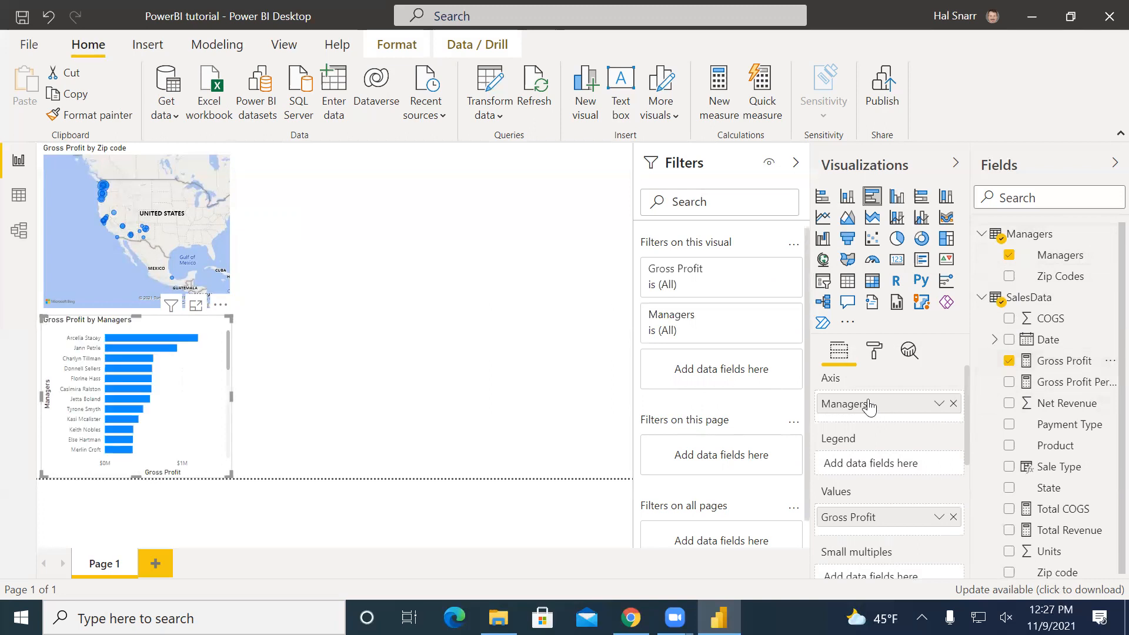
# Show gross profit by manager as a Table visual and return it to a Clustered bar chart.
pyautogui.click(847, 281)
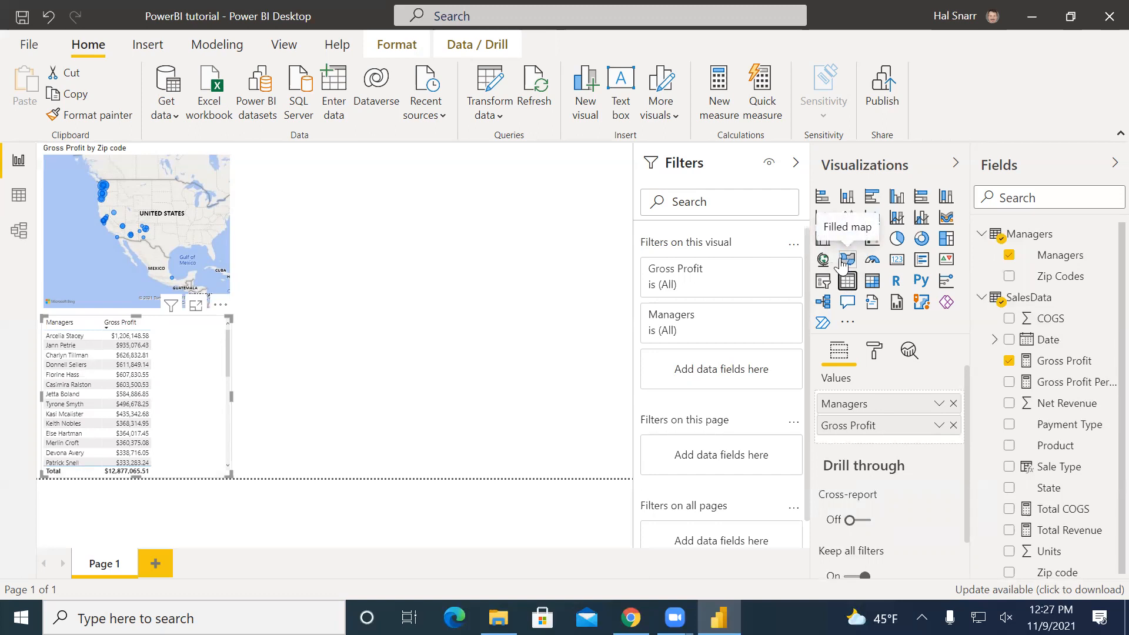
pyautogui.click(871, 197)
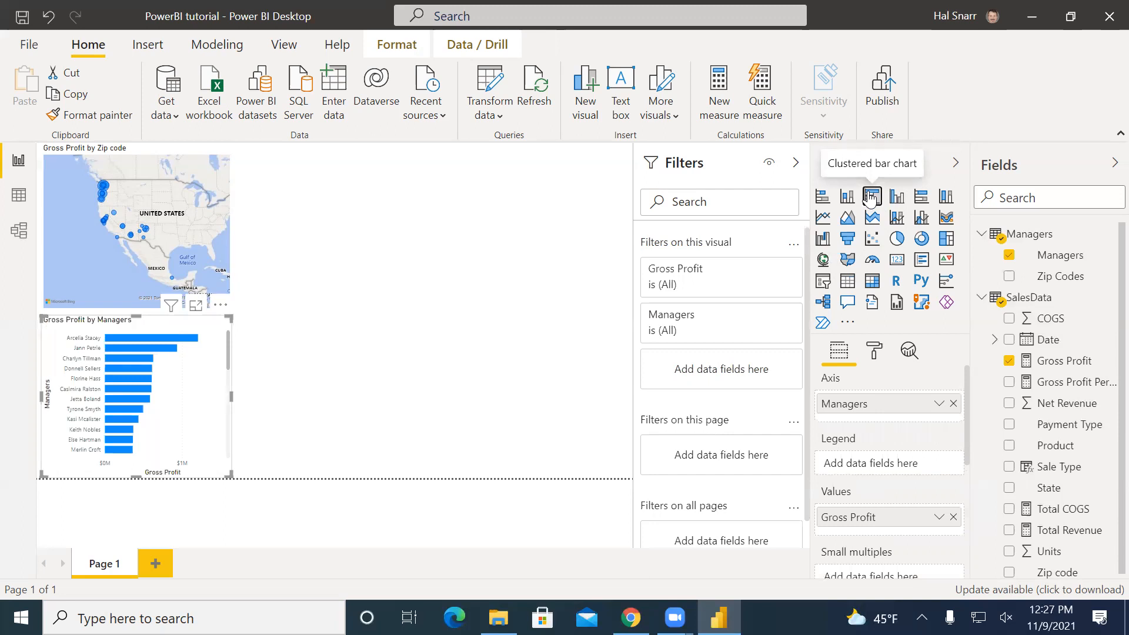
# Cross-filter the map by each of the first four manager bars in turn, inspect the filtered location, and clear the selection.
pyautogui.click(136, 340)
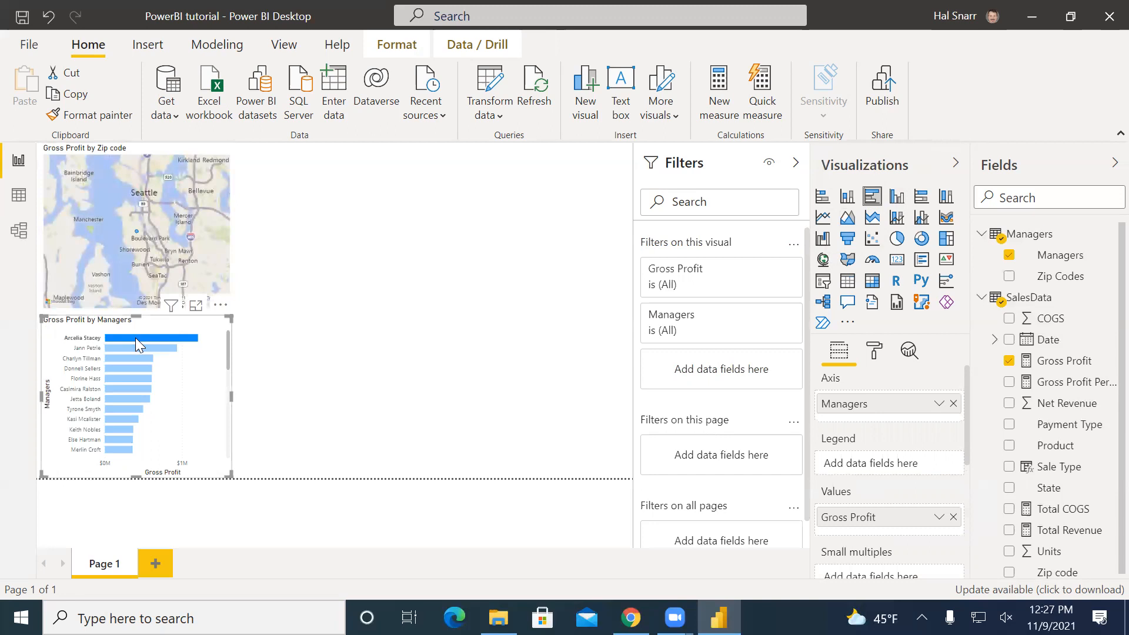
pyautogui.moveTo(136, 338)
pyautogui.moveTo(137, 235)
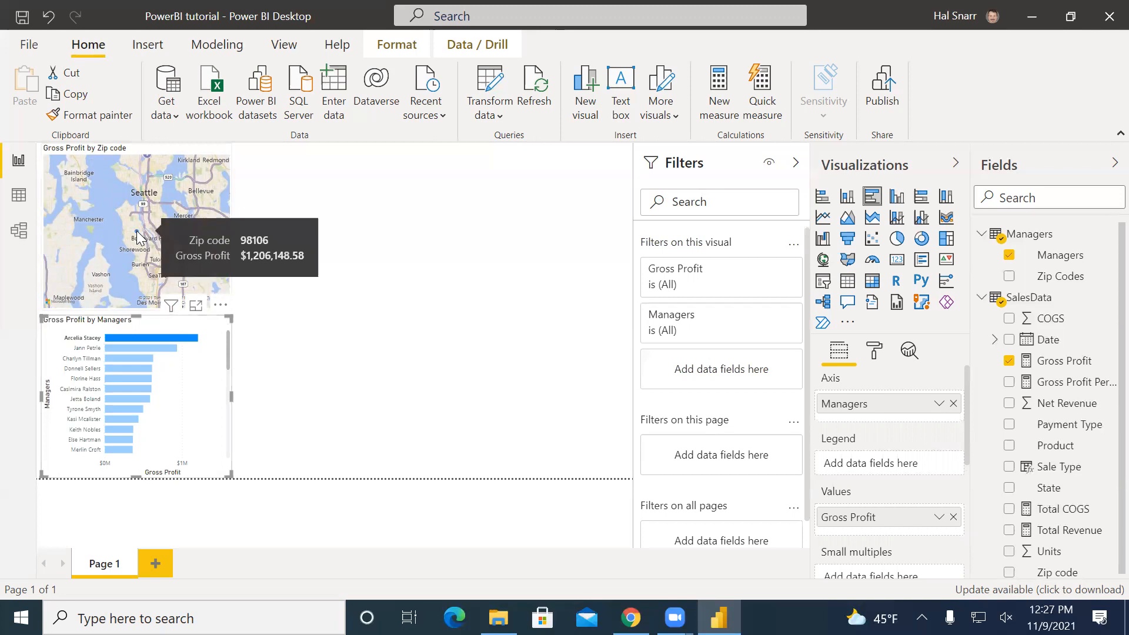
pyautogui.click(124, 348)
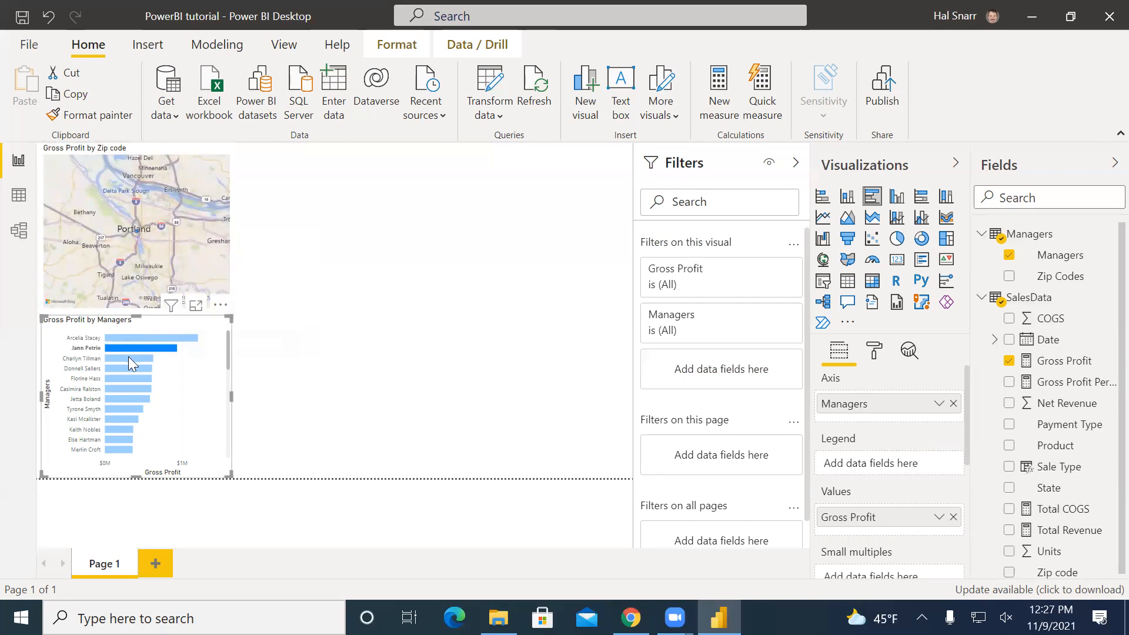
pyautogui.click(128, 358)
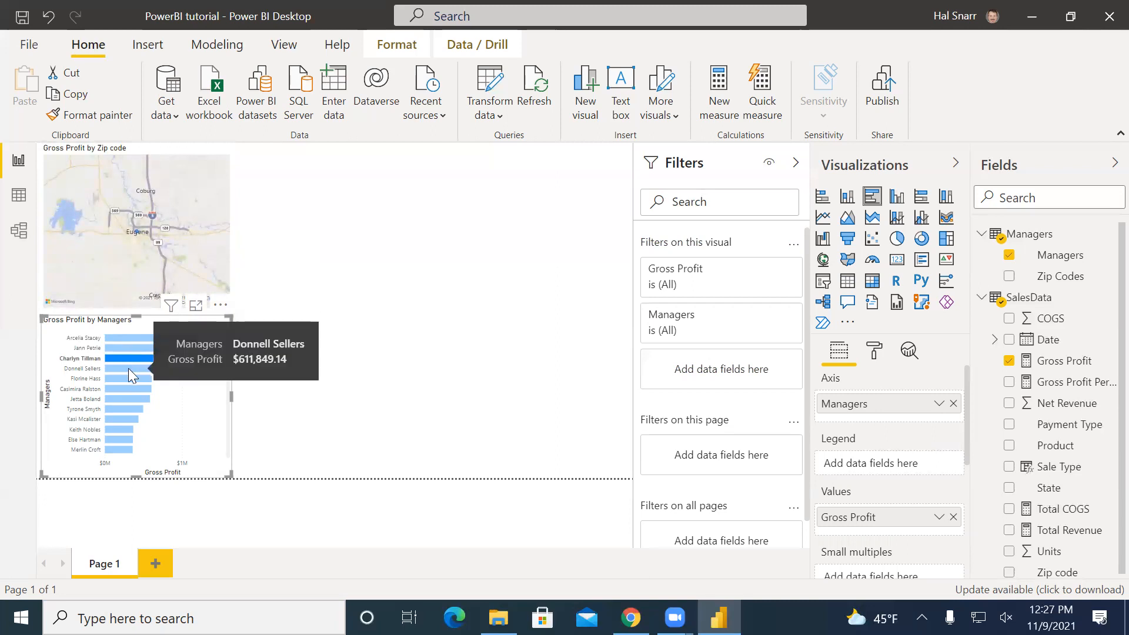
pyautogui.click(129, 368)
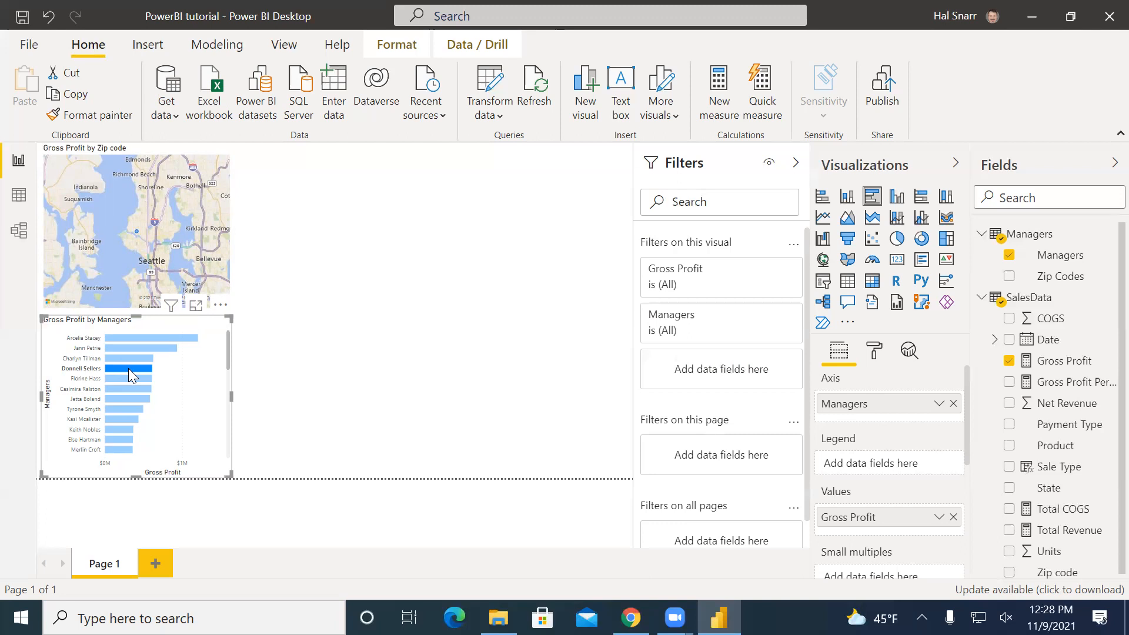
pyautogui.moveTo(127, 368)
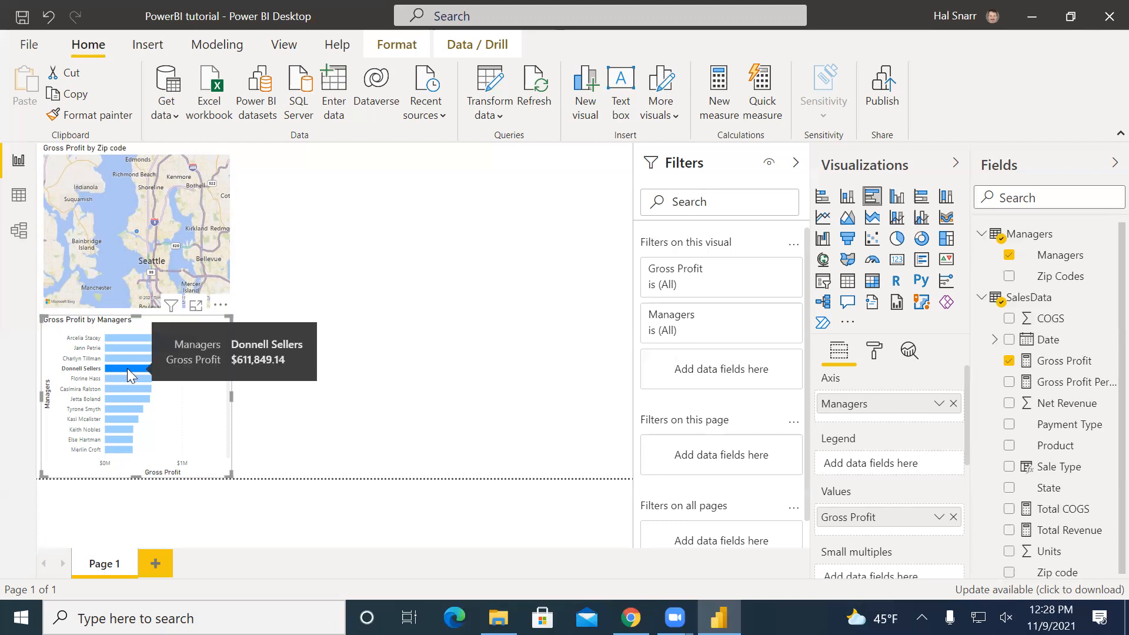
pyautogui.click(127, 368)
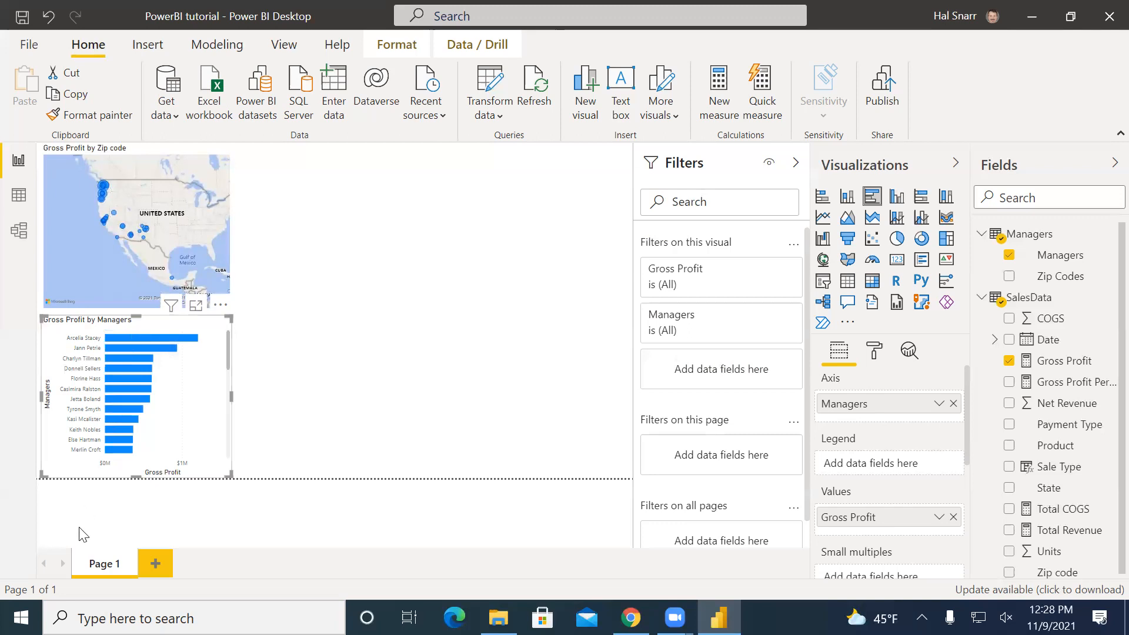
# Add a Line and clustered column chart beside the map showing Gross Profit and Gross Profit Percentage by Product.
pyautogui.click(298, 363)
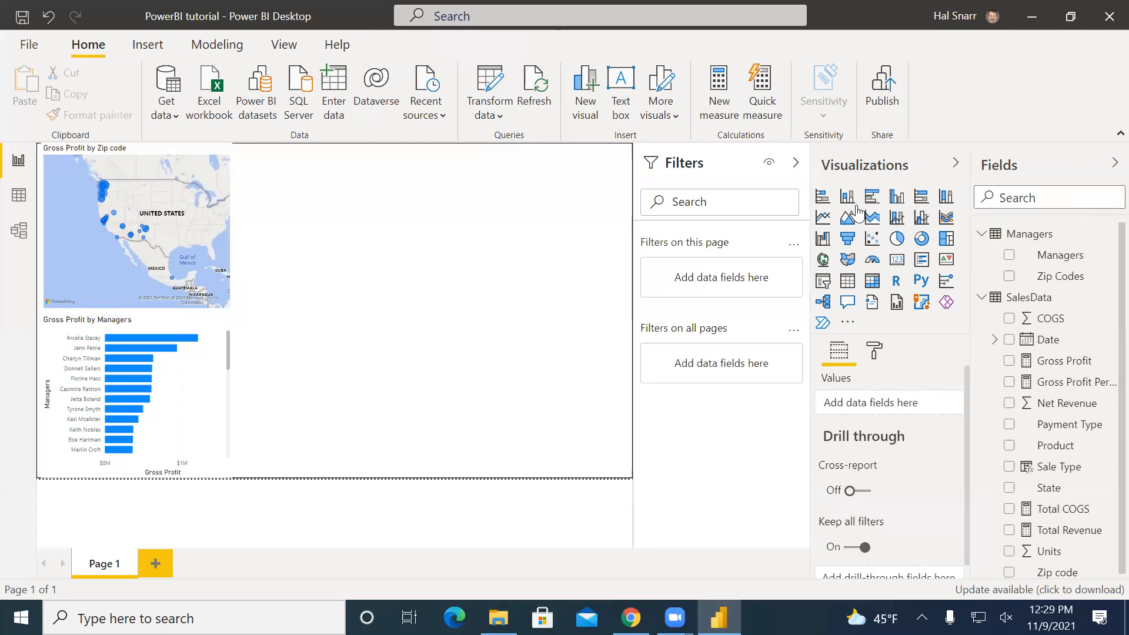
pyautogui.click(922, 222)
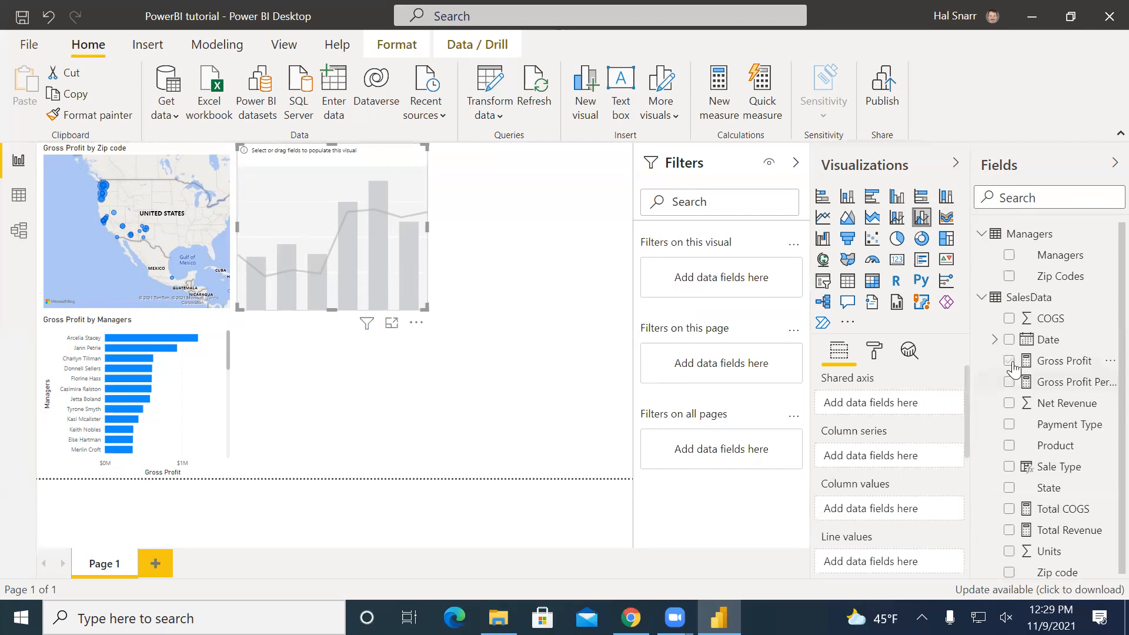
pyautogui.click(1009, 361)
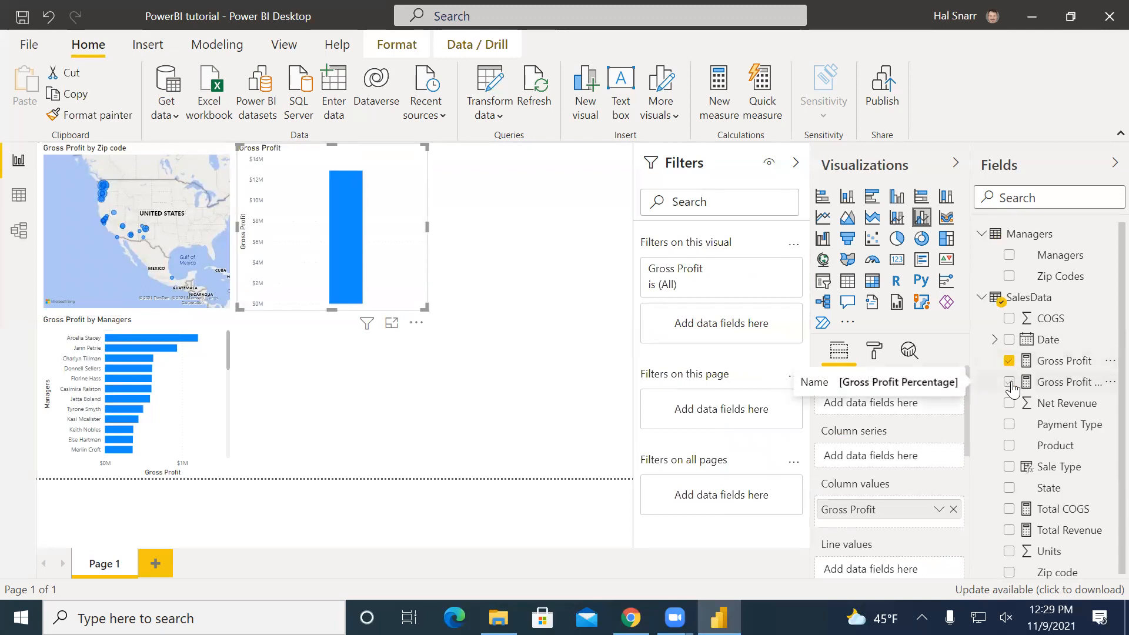
pyautogui.click(1011, 386)
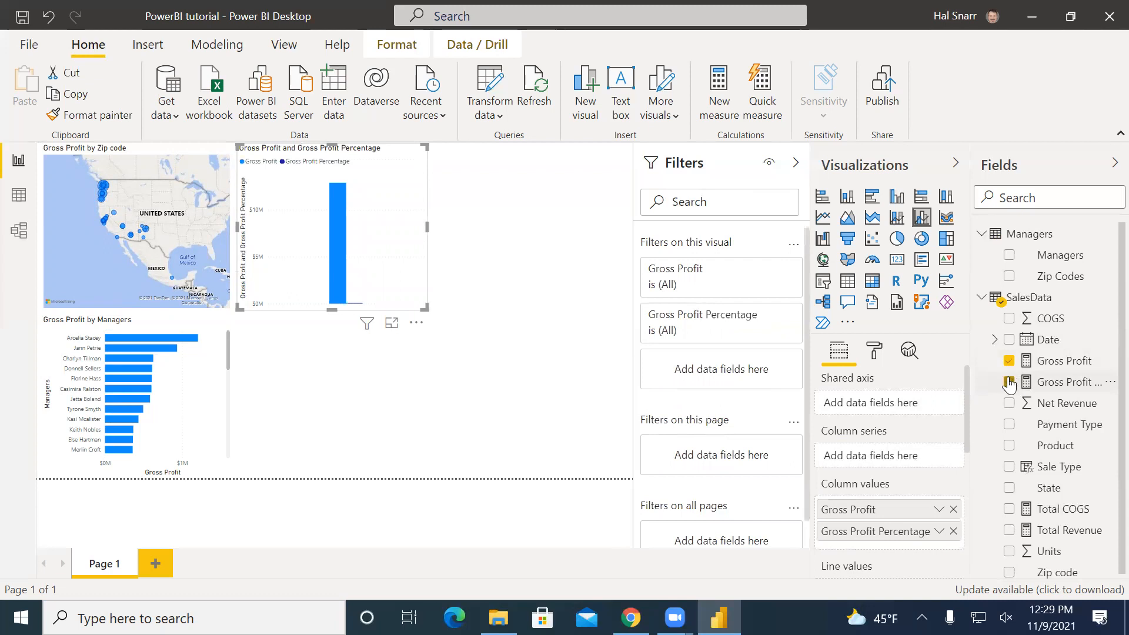
pyautogui.click(1010, 447)
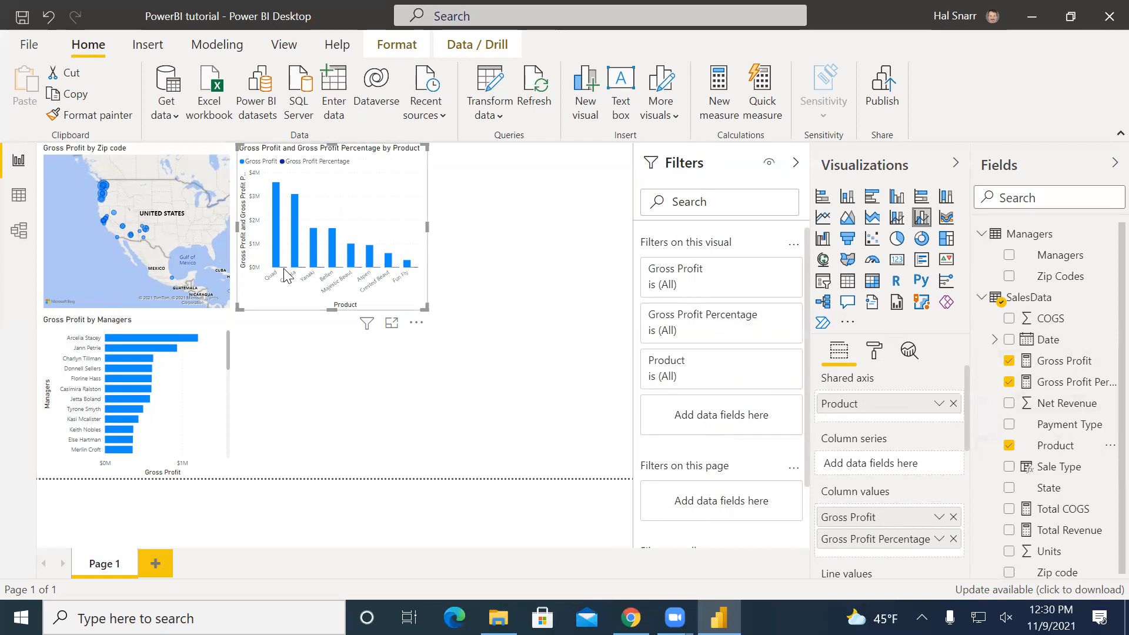
# Move Gross Profit Percentage from the combo chart's column values to its line values.
pyautogui.moveTo(284, 274)
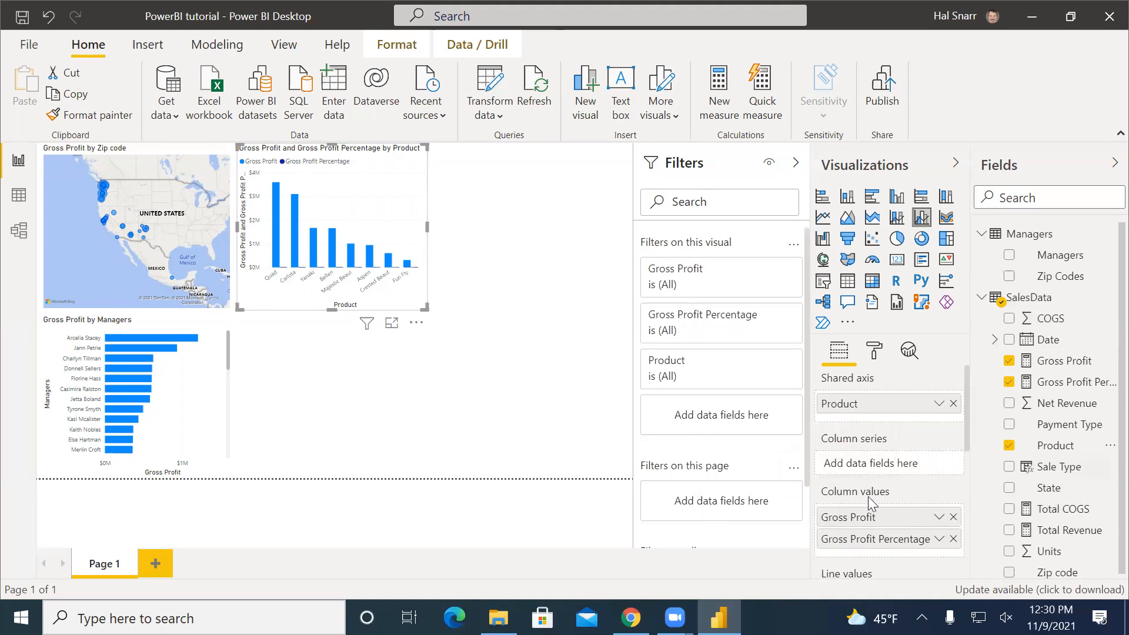
pyautogui.scroll(-3, 867, 497)
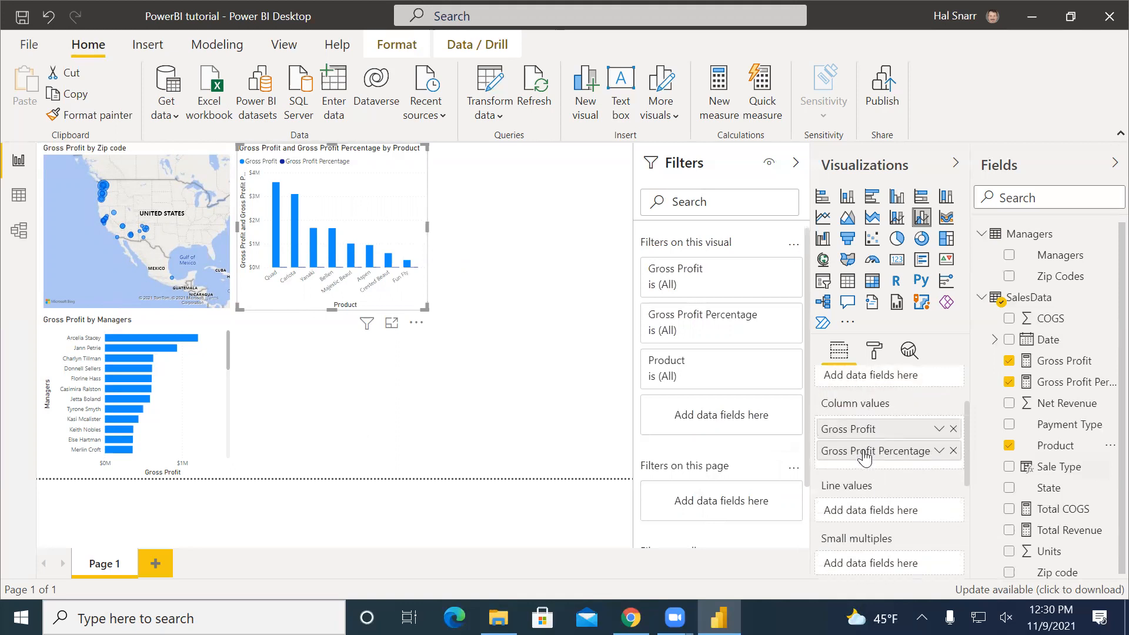
pyautogui.moveTo(865, 457); pyautogui.dragTo(864, 514)
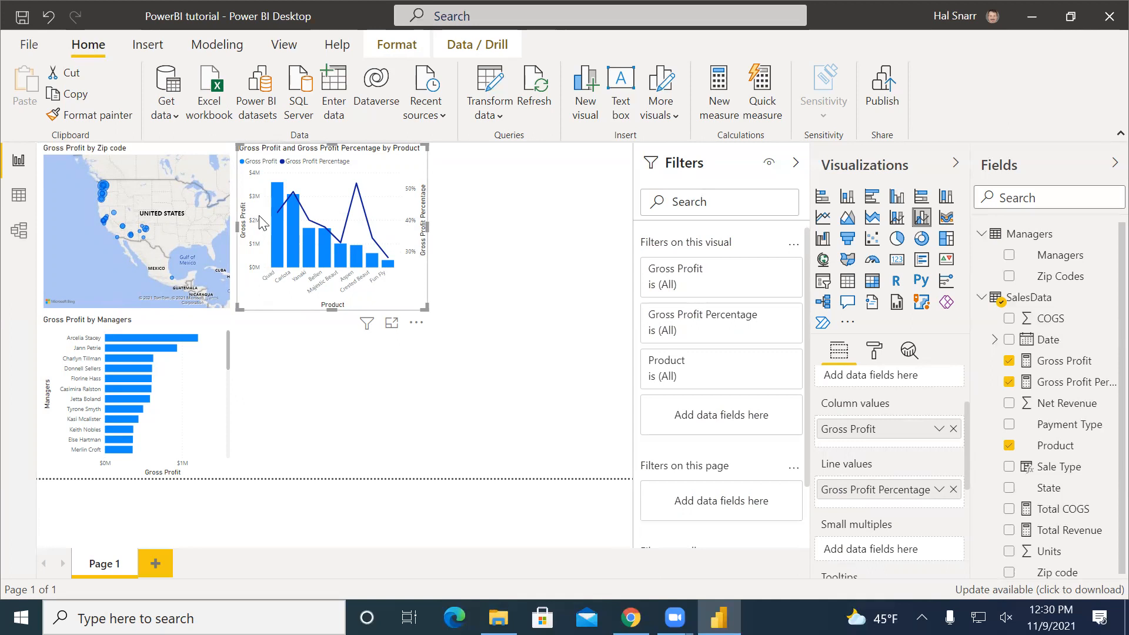
pyautogui.moveTo(281, 226)
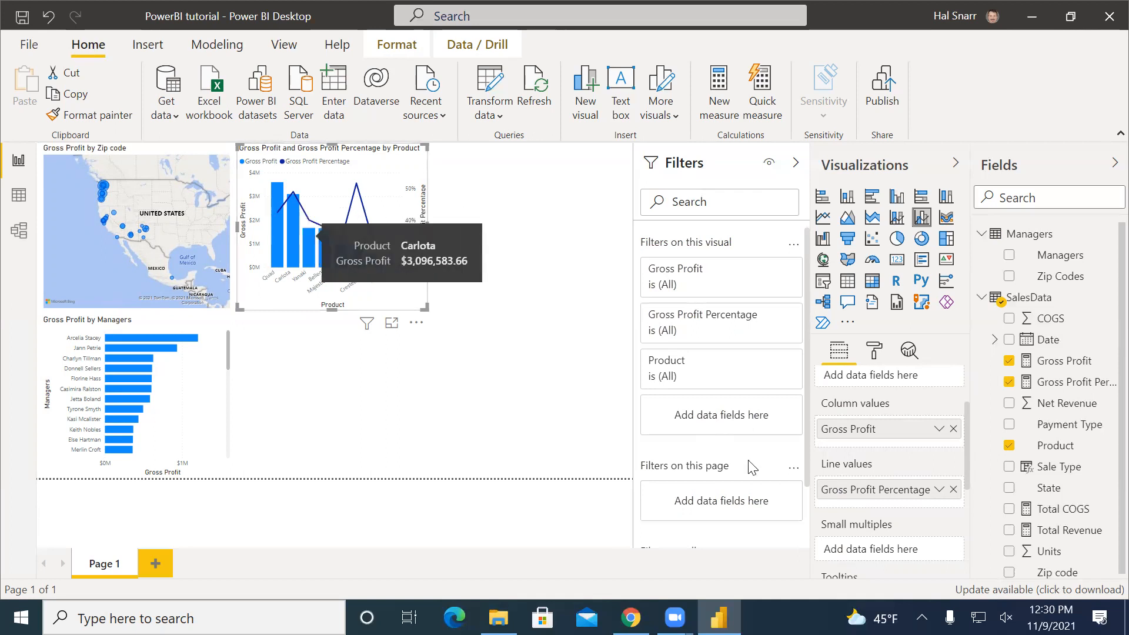
pyautogui.moveTo(882, 498)
pyautogui.mouseDown()
pyautogui.moveTo(884, 443)
pyautogui.moveTo(886, 520)
pyautogui.moveTo(884, 511)
pyautogui.mouseUp()
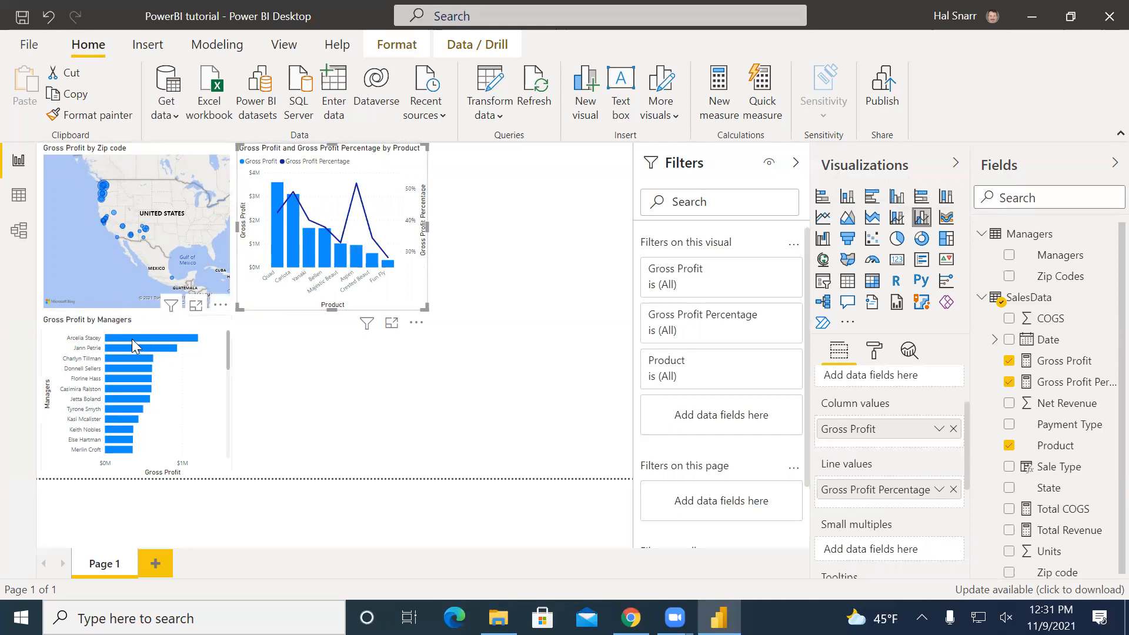
# Cross-filter the map and product combo chart by the first and second manager bars in turn to examine their product results.
pyautogui.moveTo(132, 339)
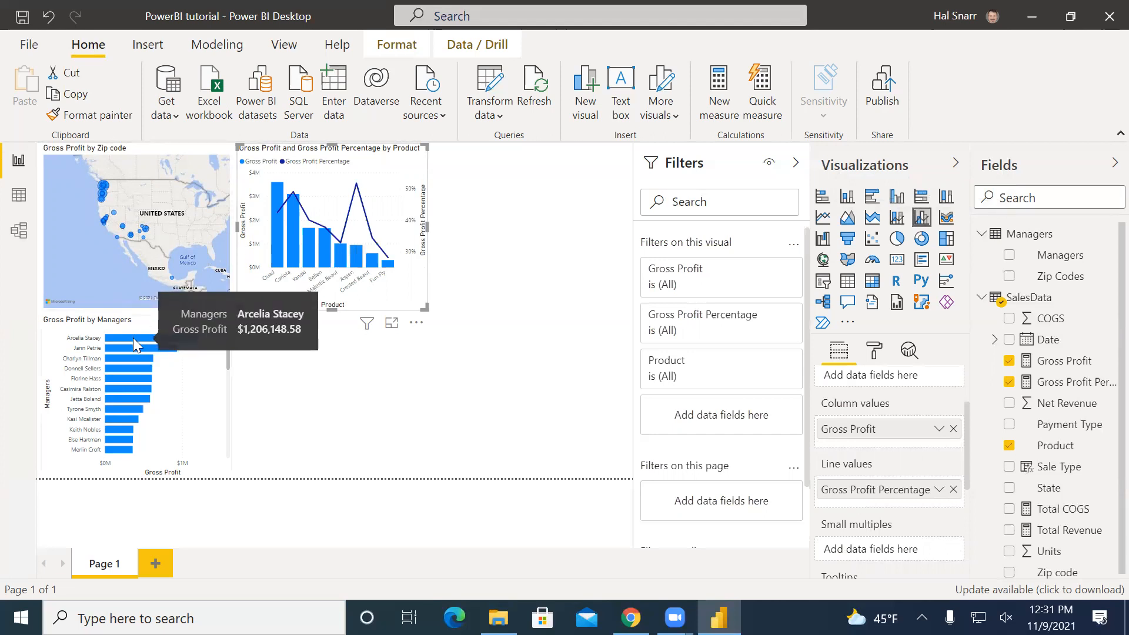
pyautogui.click(132, 337)
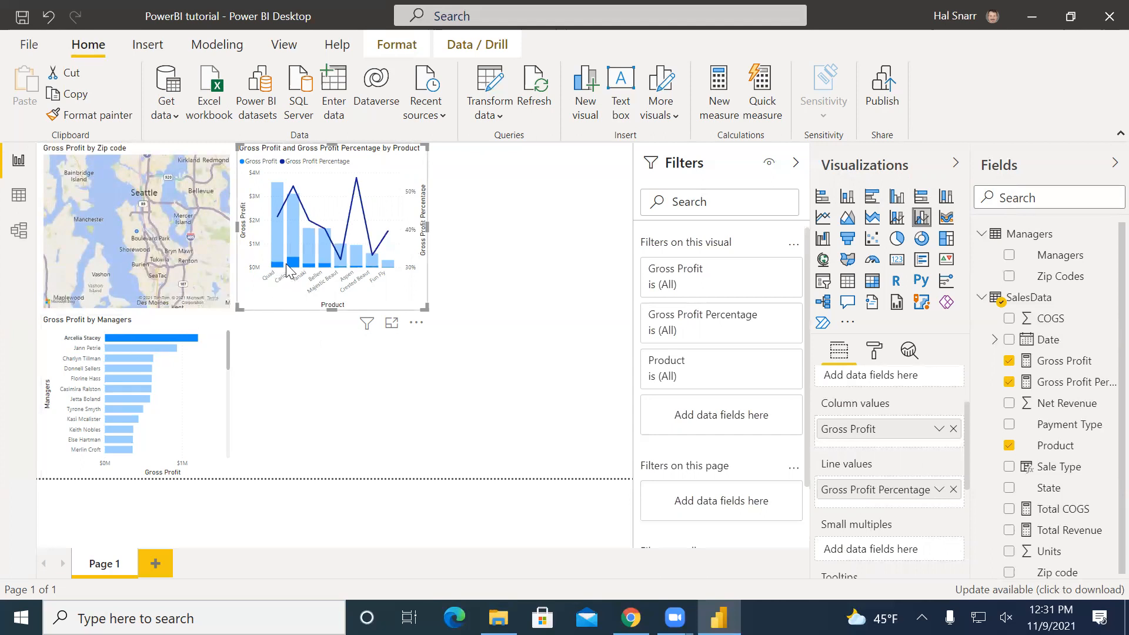
pyautogui.moveTo(279, 245)
pyautogui.click(145, 347)
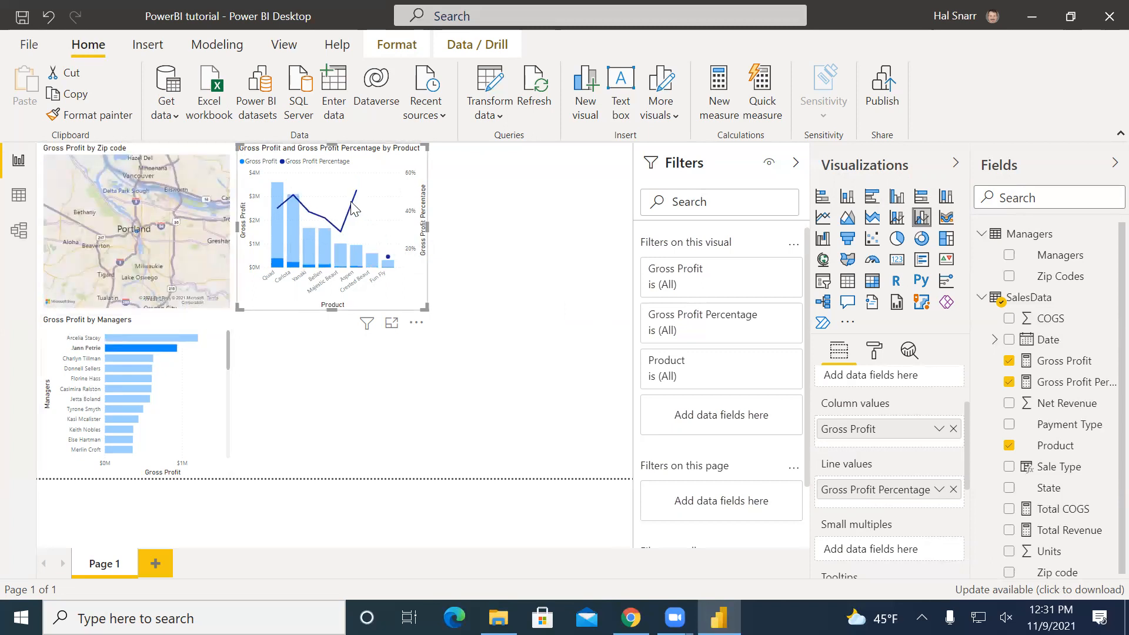
# Cross-filter the map and product chart by the top five manager bars, comparing the first two, and clear the selection.
pyautogui.click(144, 336)
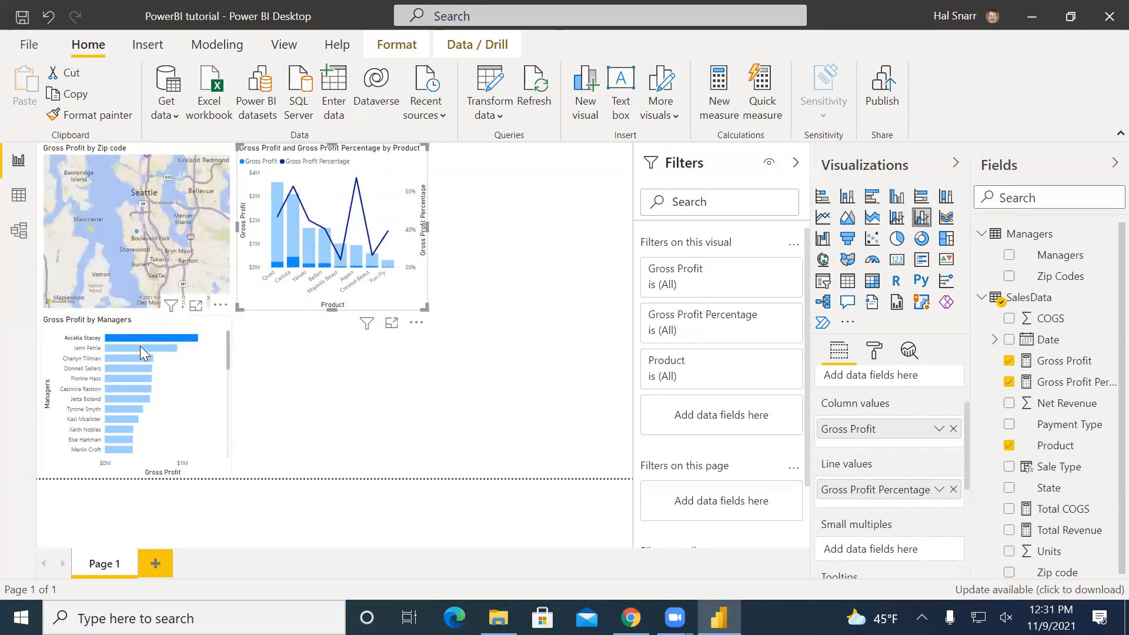
pyautogui.click(140, 348)
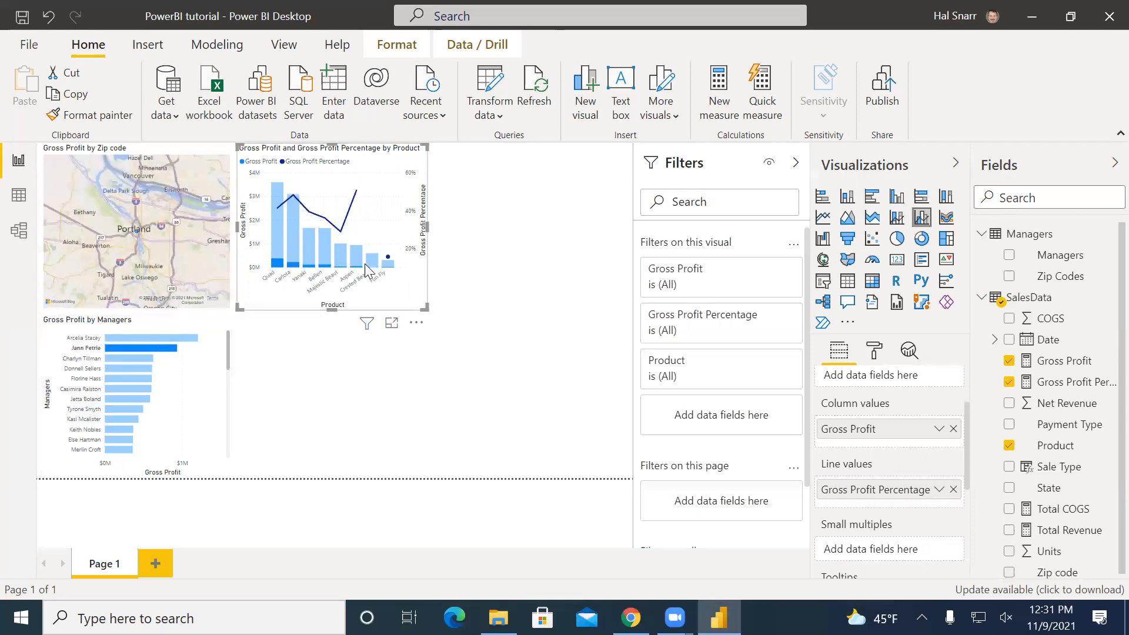
pyautogui.click(140, 339)
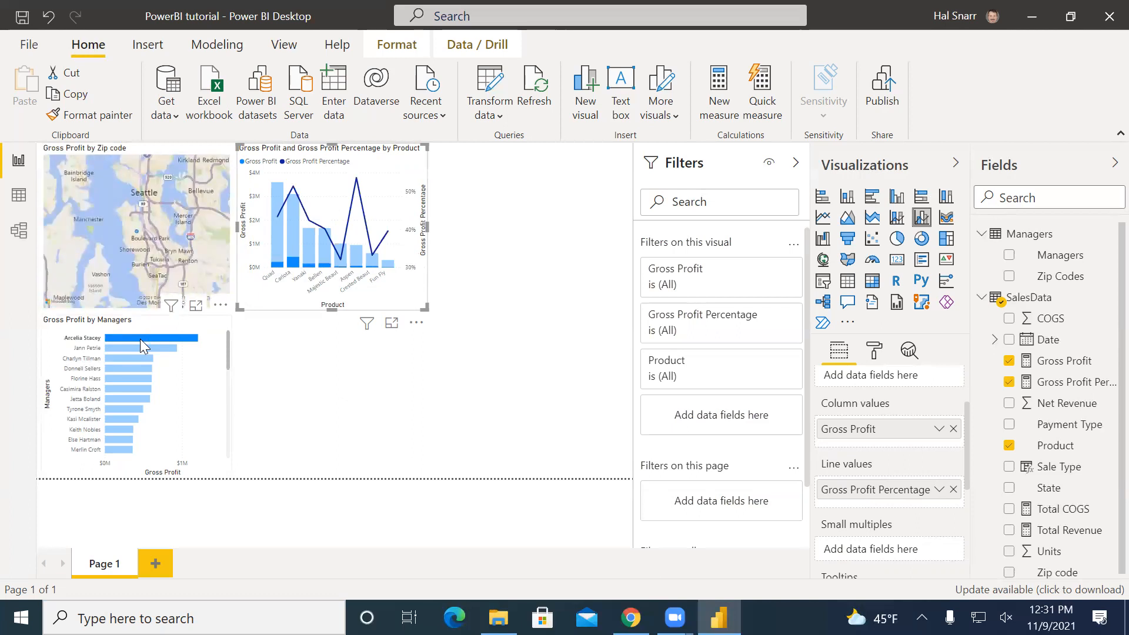
pyautogui.click(139, 358)
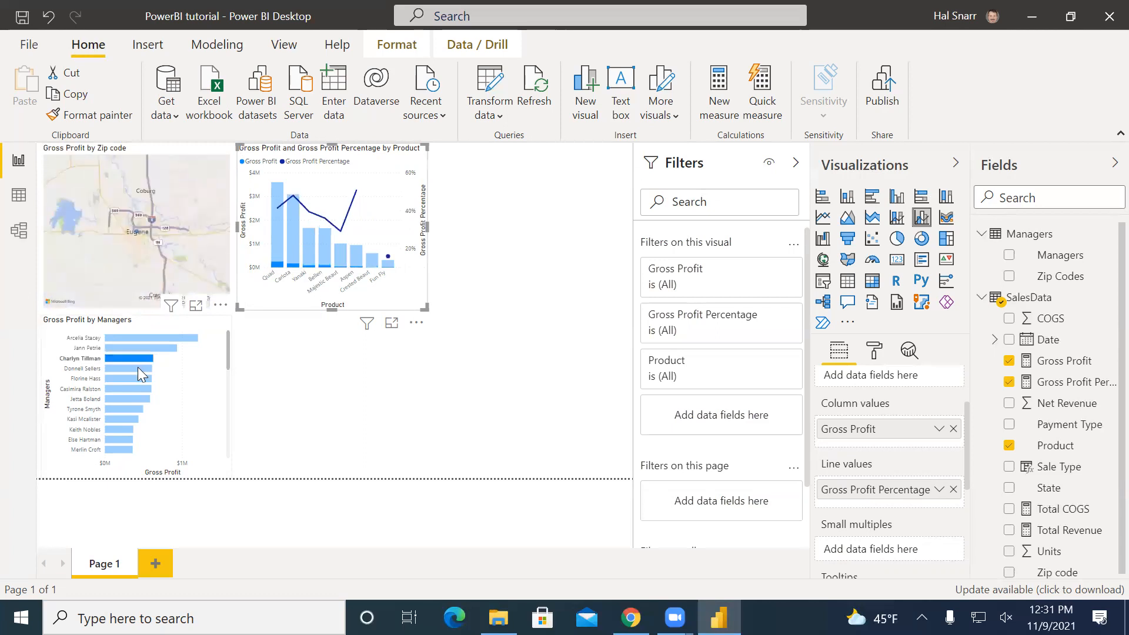
pyautogui.click(137, 368)
pyautogui.click(141, 379)
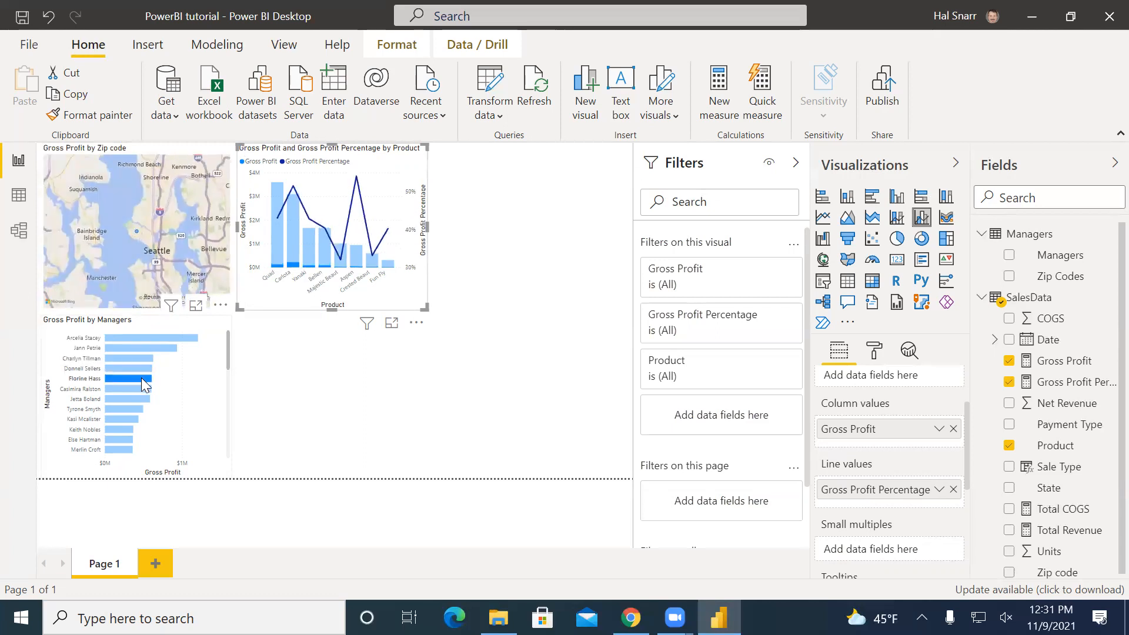
pyautogui.click(146, 333)
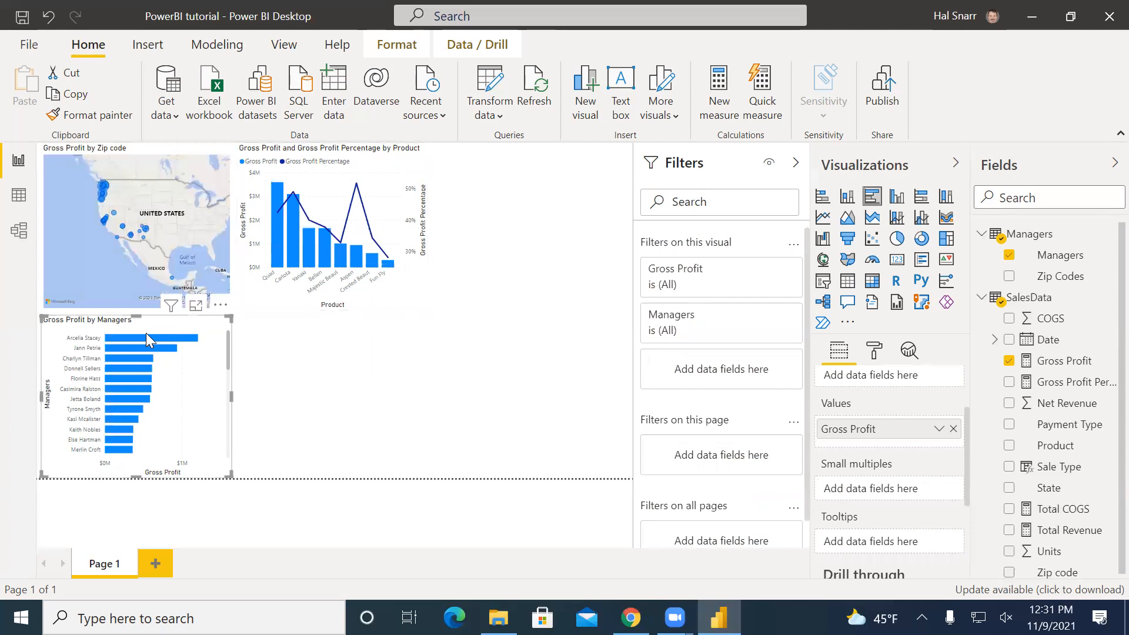
# Cross-filter by the second manager bar, inspect the Fun Fly gross profit percentage in the product chart, and clear the selection.
pyautogui.moveTo(148, 335)
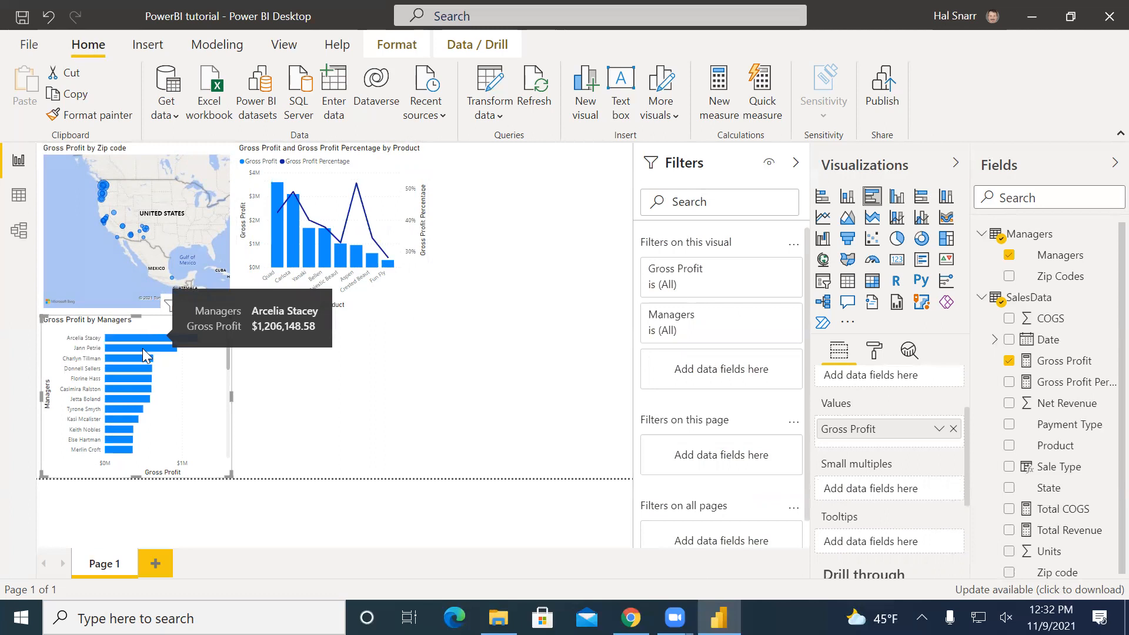
pyautogui.click(141, 348)
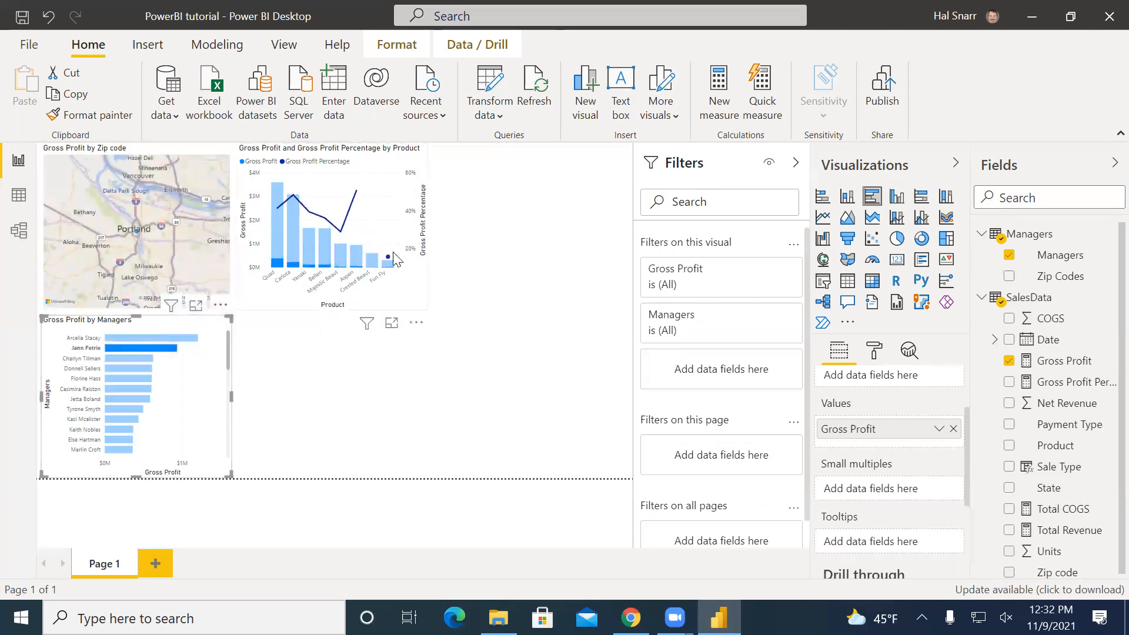
pyautogui.moveTo(388, 263)
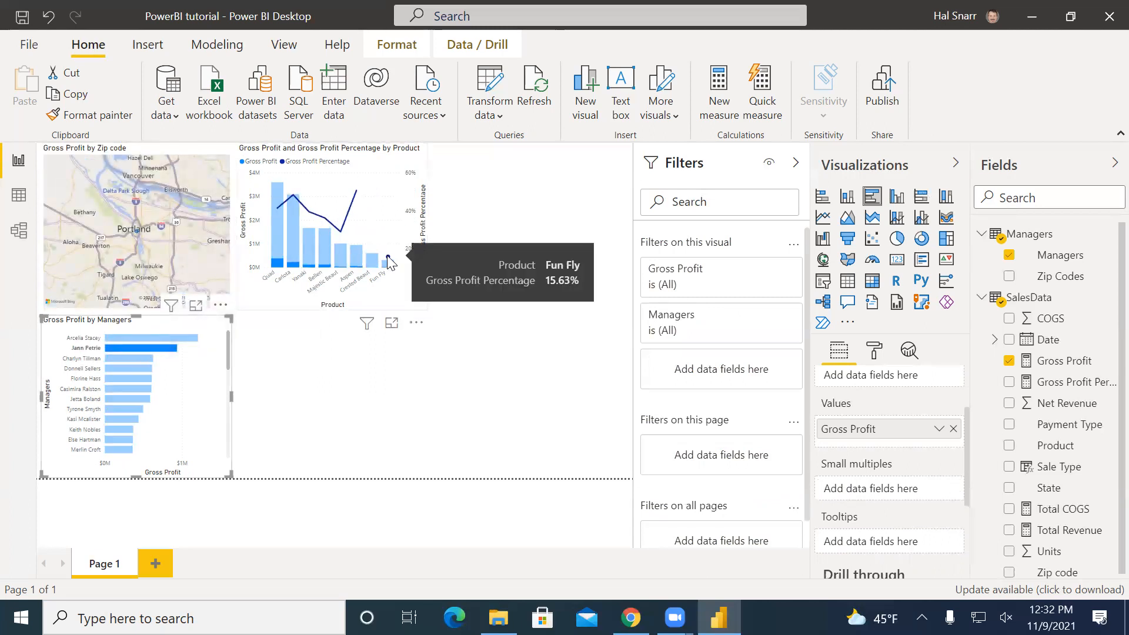
pyautogui.moveTo(355, 200)
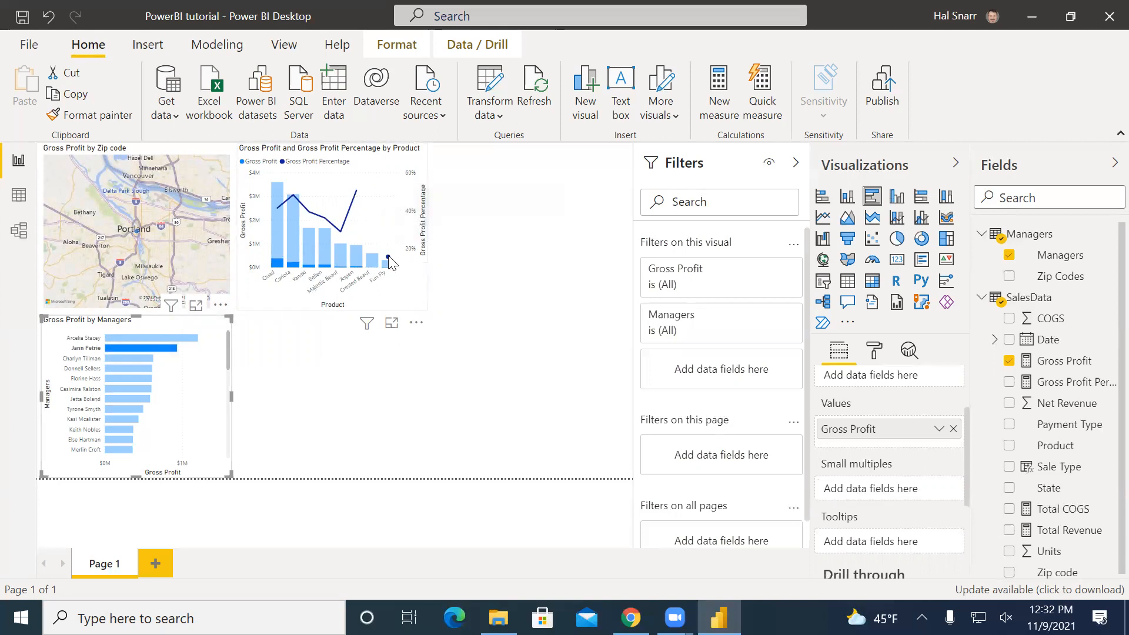
pyautogui.moveTo(390, 261)
pyautogui.click(327, 255)
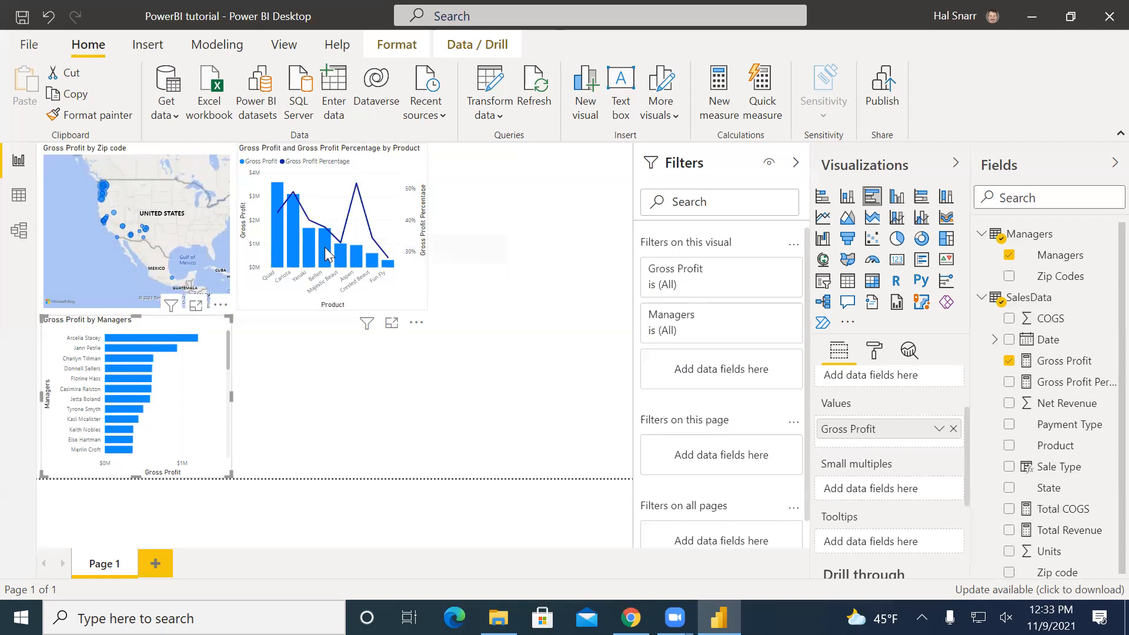
# Add a Line and clustered column chart beside the product chart, with Gross Profit columns and a Gross Profit Percentage line by Payment Type.
pyautogui.click(493, 415)
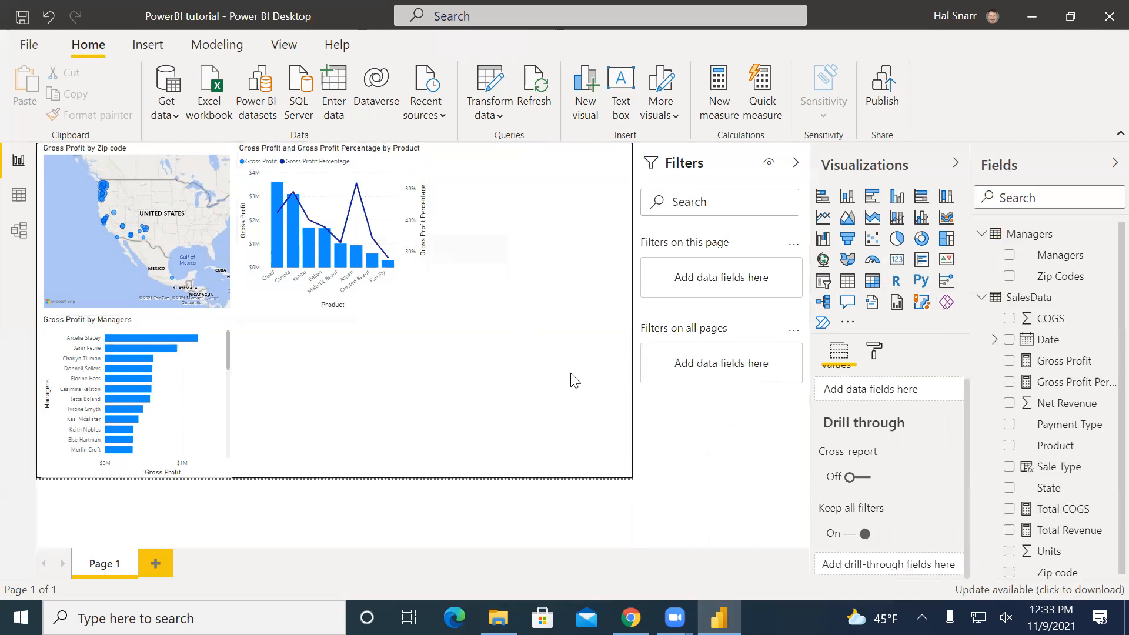
pyautogui.click(921, 219)
pyautogui.moveTo(285, 419); pyautogui.dragTo(611, 213)
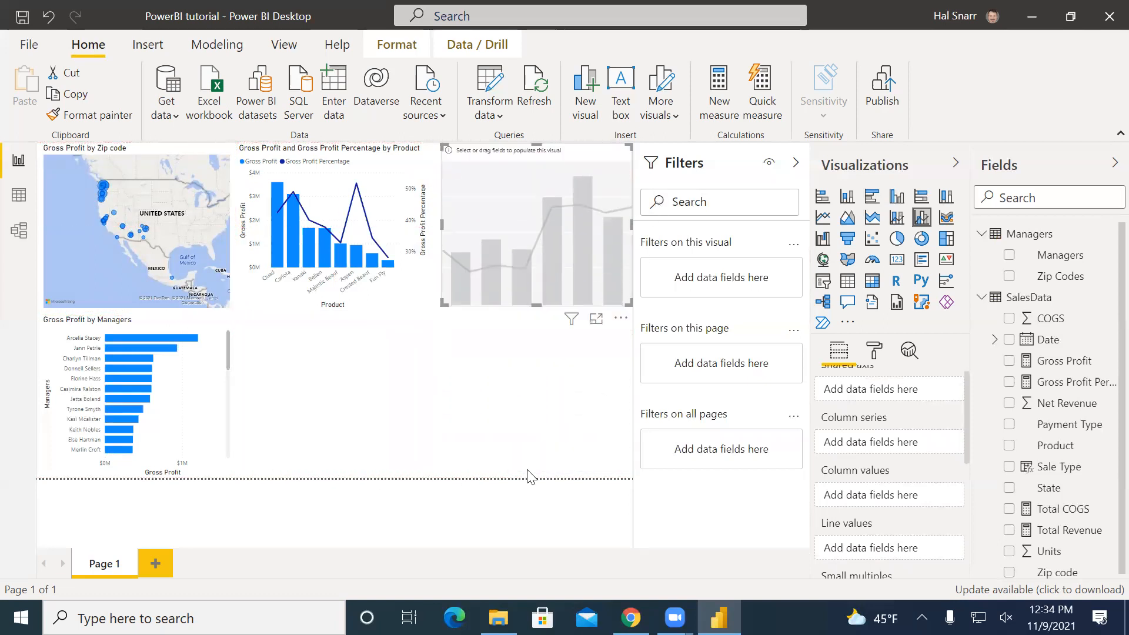
pyautogui.click(1009, 363)
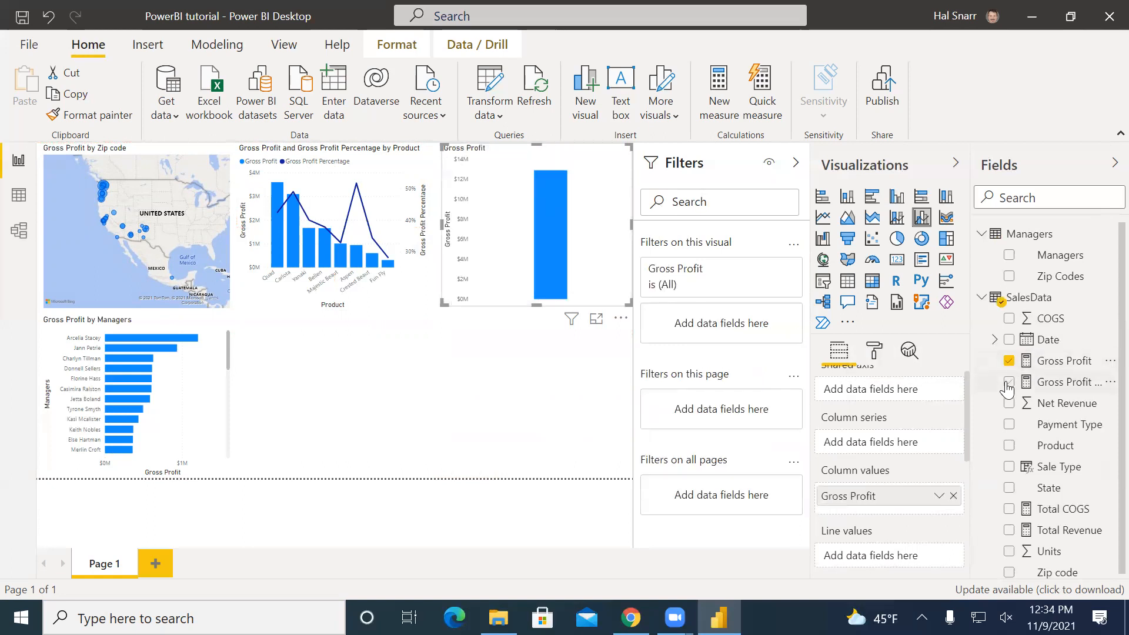
pyautogui.click(1008, 383)
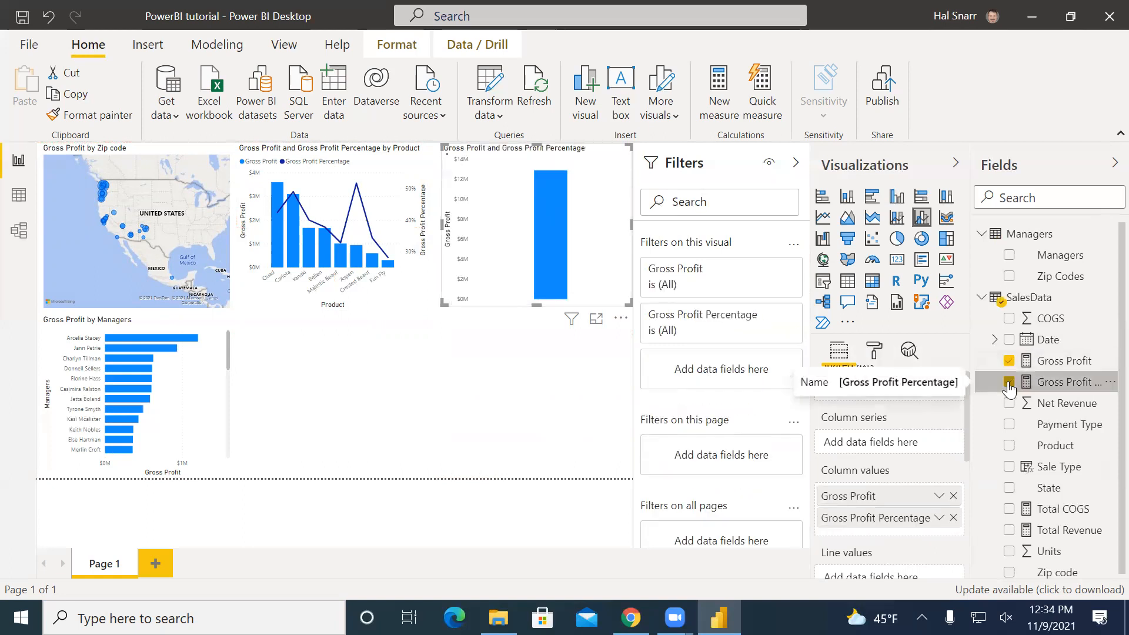
pyautogui.click(1007, 426)
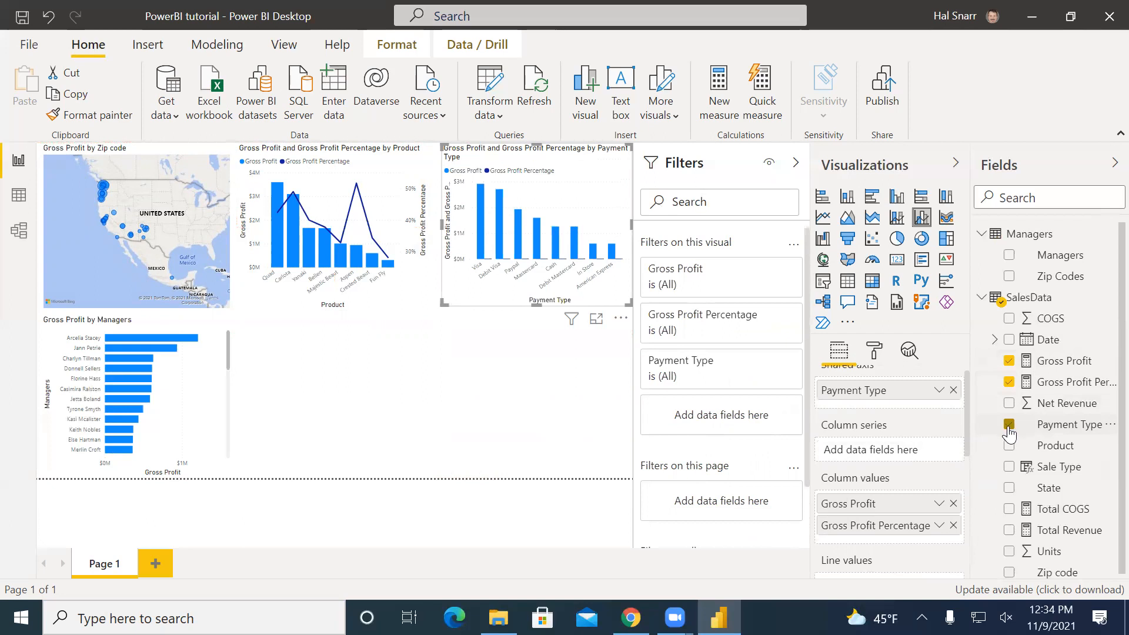
pyautogui.scroll(-3, 889, 479)
pyautogui.moveTo(882, 437); pyautogui.dragTo(882, 498)
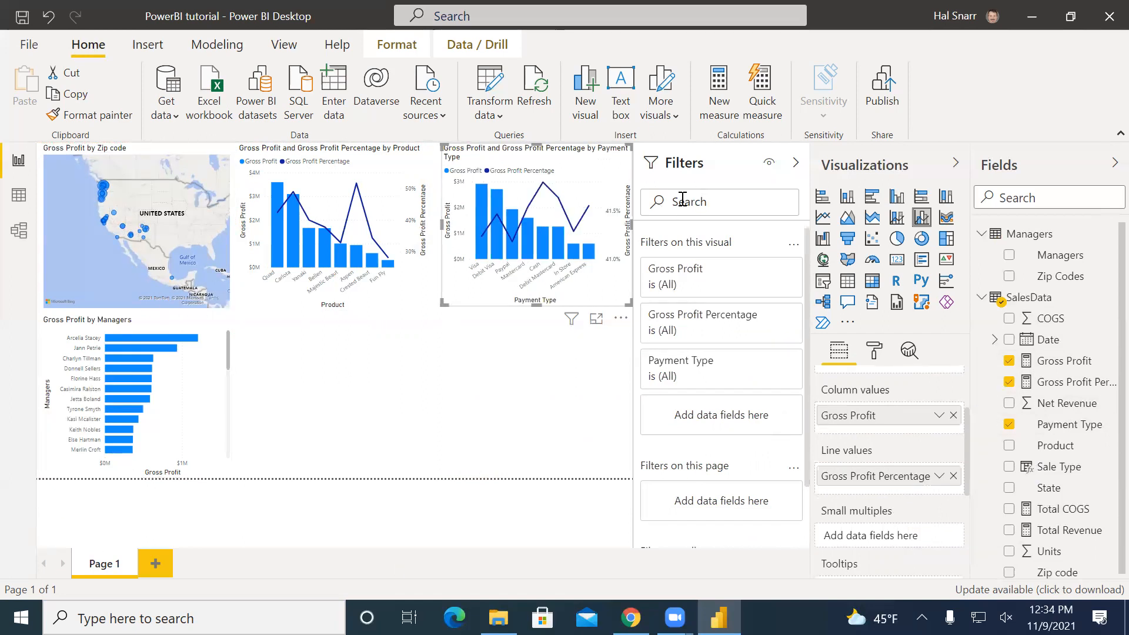
# Cross-filter the page by the first manager bar and inspect the Carlota, Visa and American Express results in the combo charts.
pyautogui.click(125, 337)
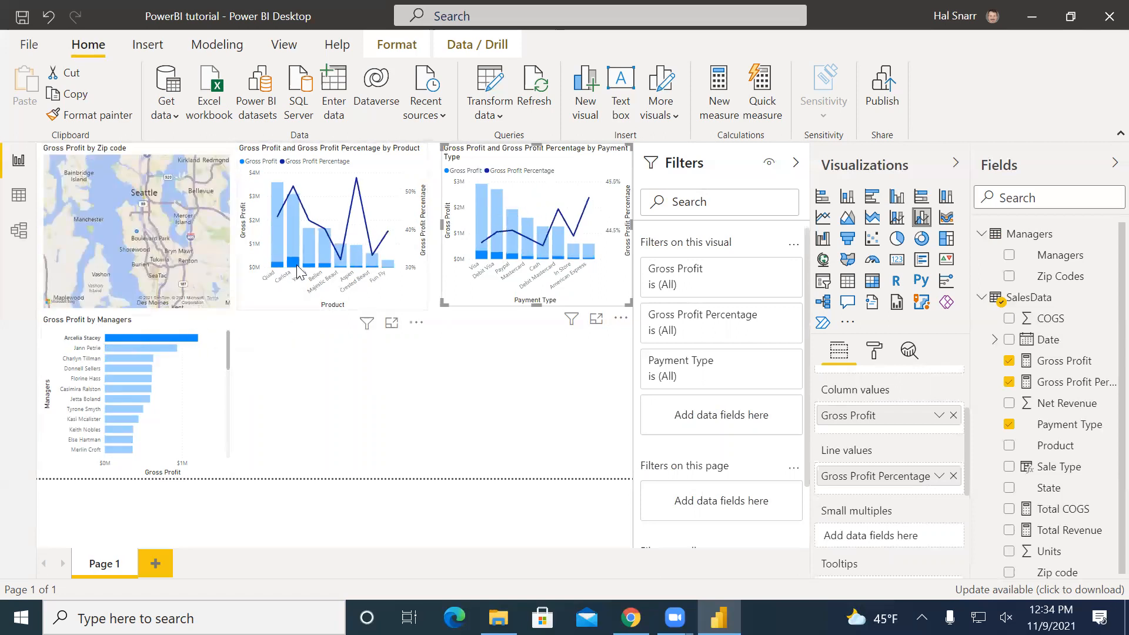
pyautogui.moveTo(294, 266)
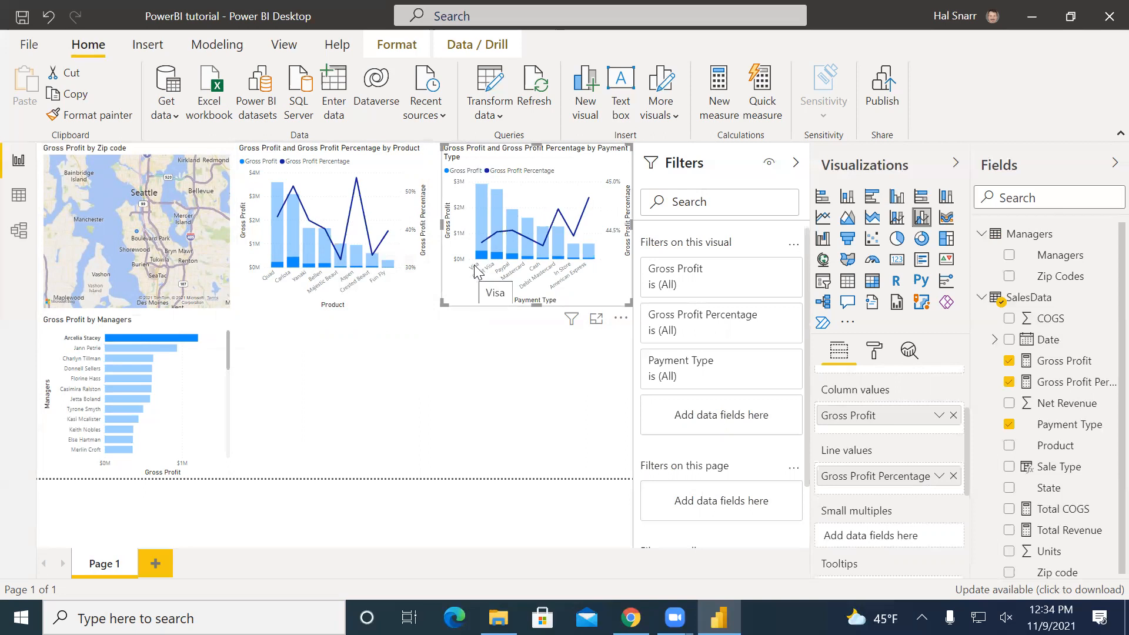
pyautogui.moveTo(485, 261)
pyautogui.moveTo(590, 205)
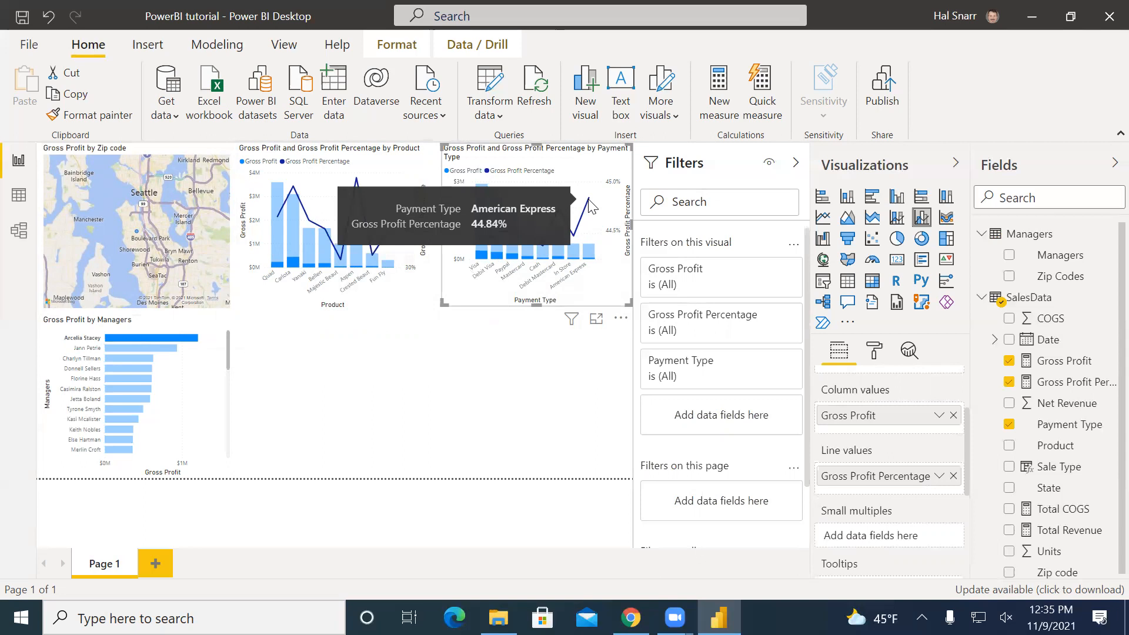
# Add a slicer on the State field in the empty area below the product chart.
pyautogui.click(481, 442)
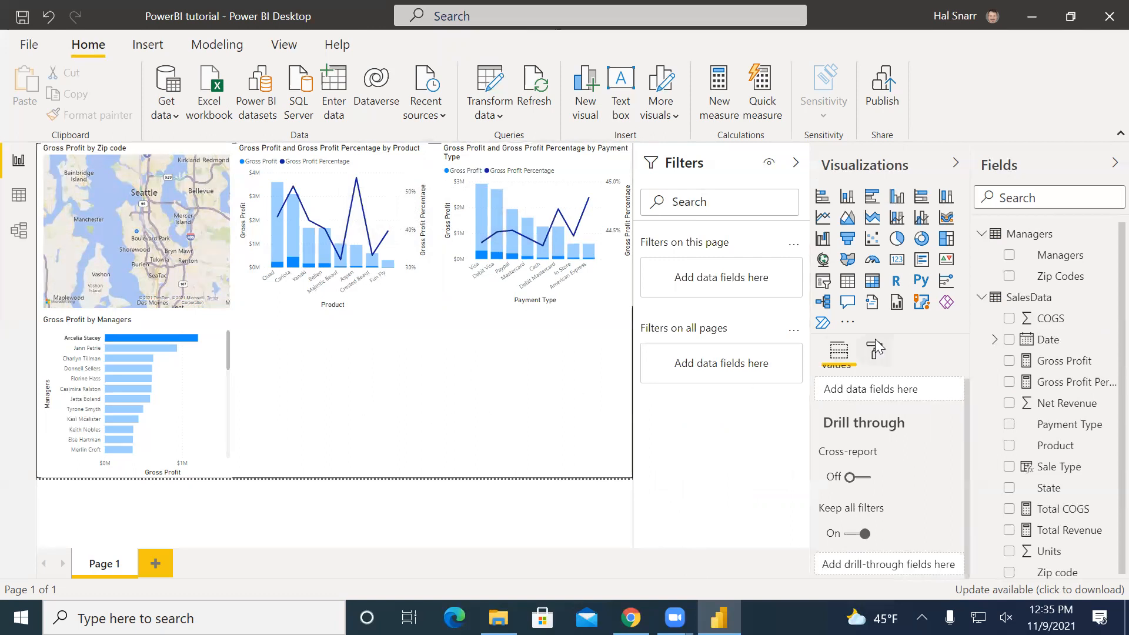
pyautogui.click(822, 282)
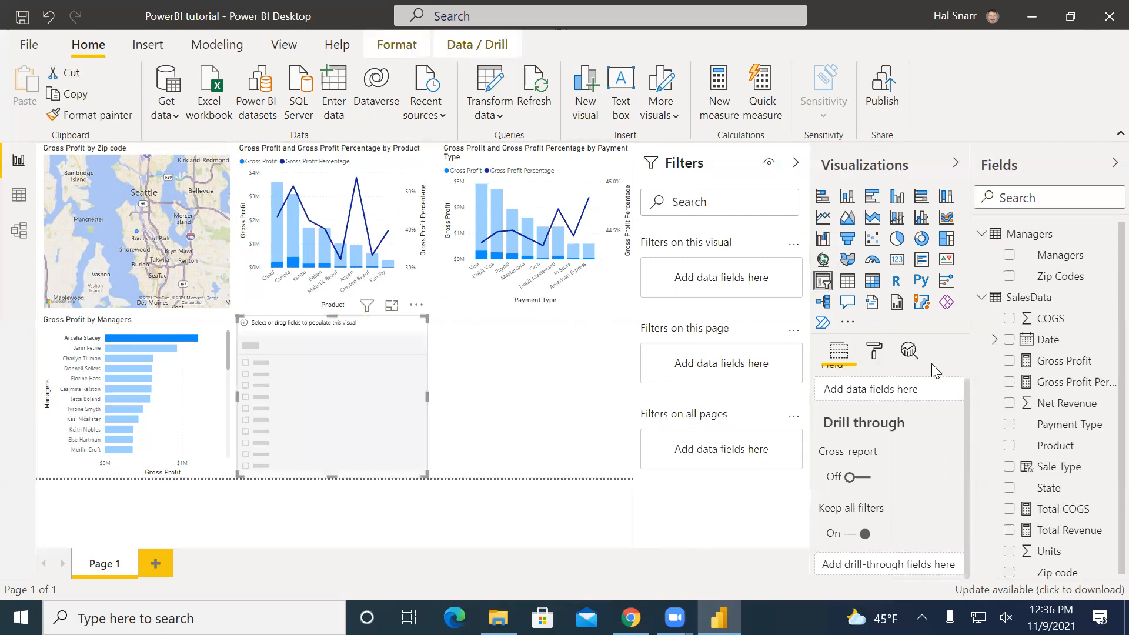
pyautogui.scroll(-1, 1058, 412)
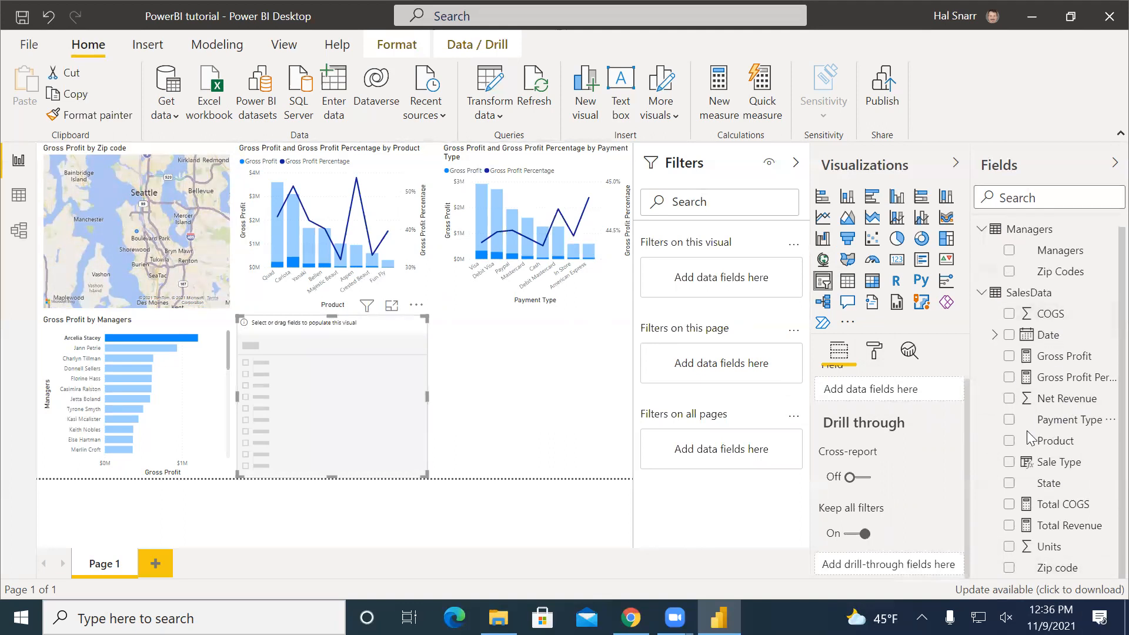
pyautogui.click(1009, 483)
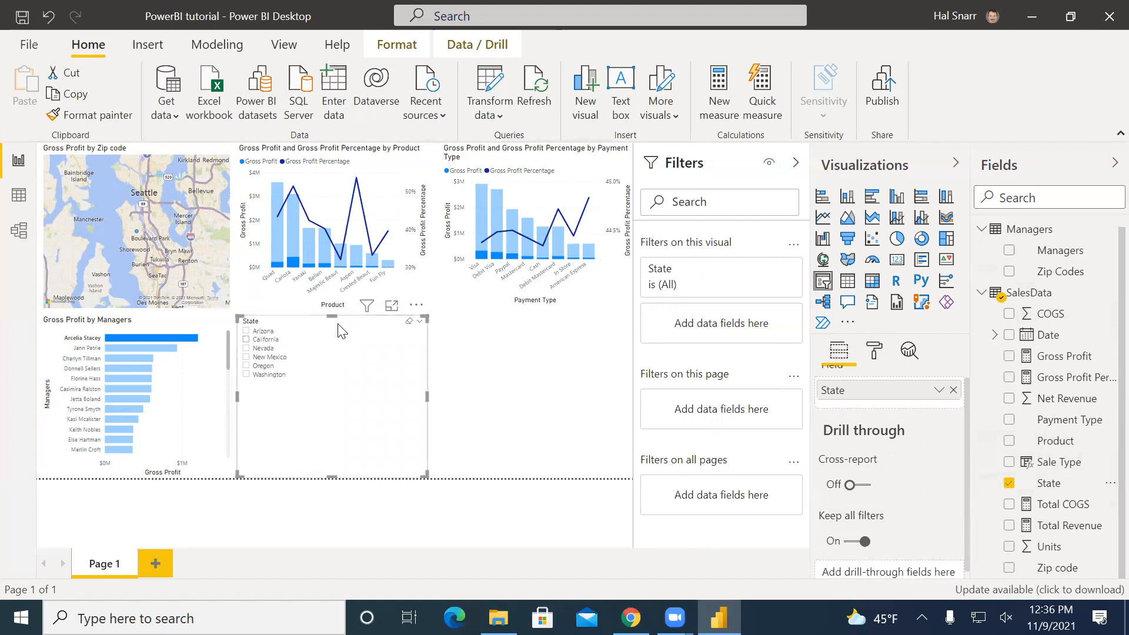
# Shrink the State slicer into the report page's lower-right corner, switch it from list to dropdown style, and reduce its height to fit.
pyautogui.moveTo(332, 319); pyautogui.dragTo(337, 421)
pyautogui.moveTo(427, 443); pyautogui.dragTo(611, 419)
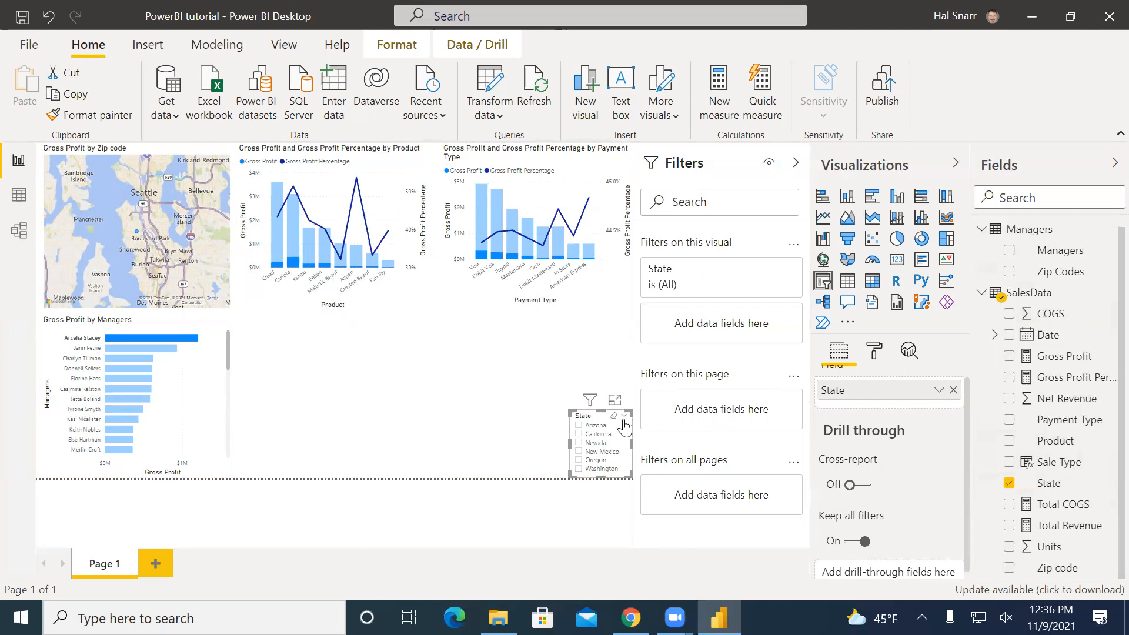
pyautogui.click(623, 421)
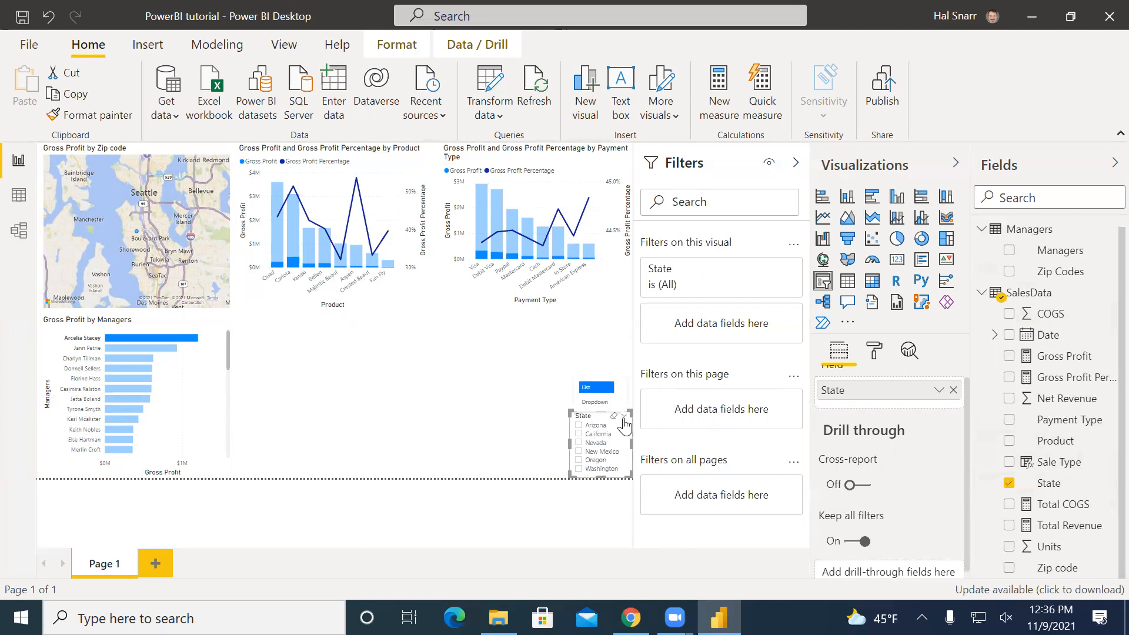
pyautogui.click(595, 402)
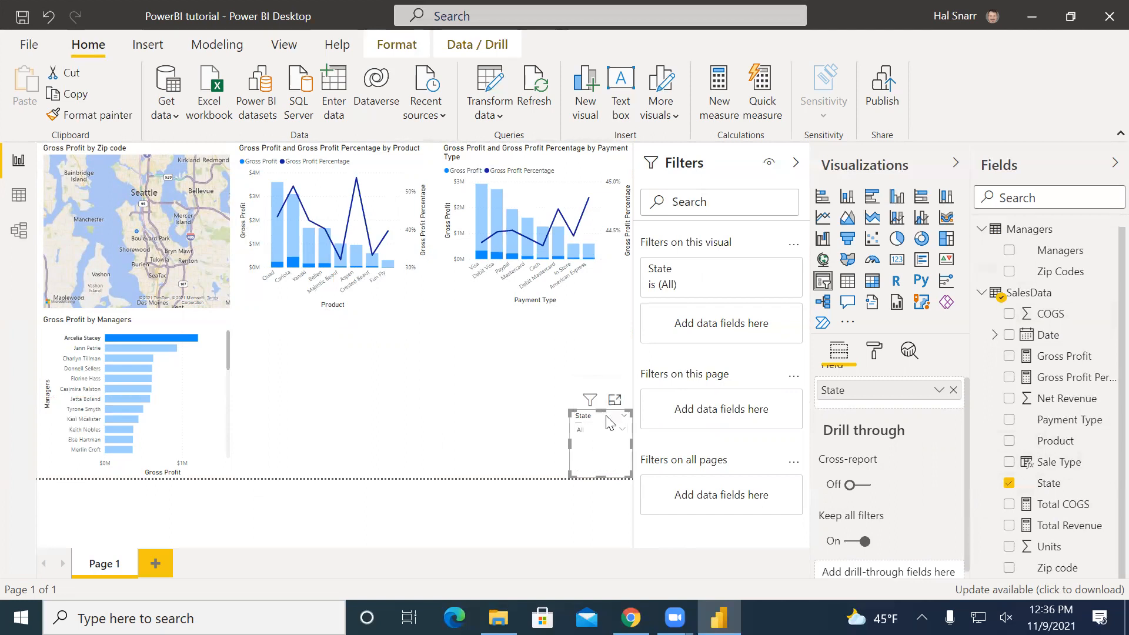
pyautogui.moveTo(606, 415); pyautogui.dragTo(608, 448)
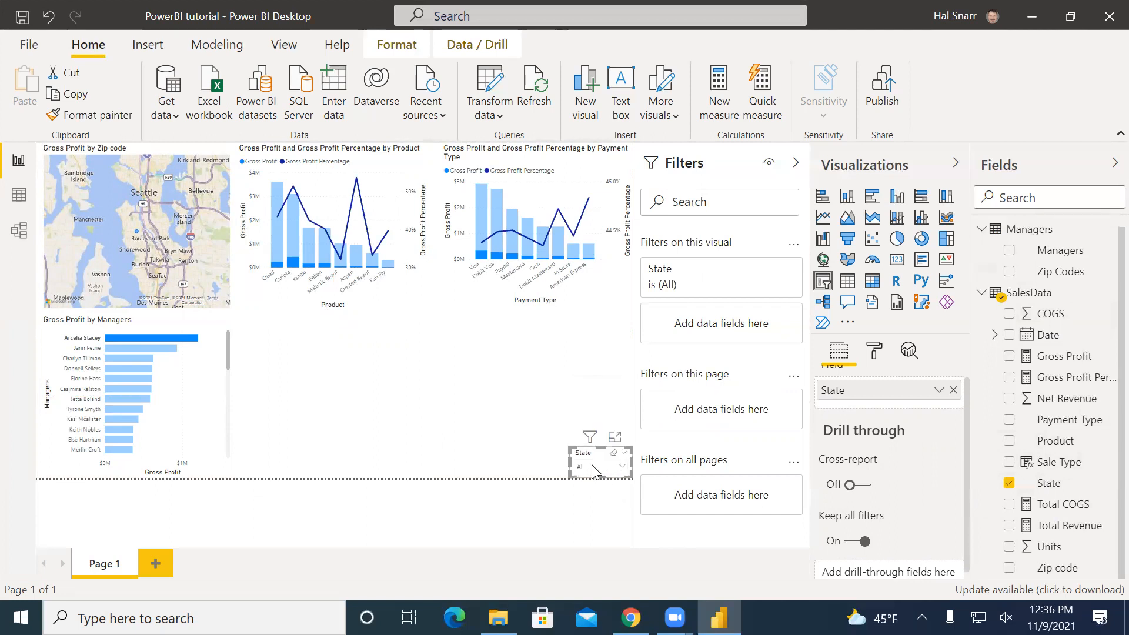
# Filter the report with the State slicer by Arizona, California, Nevada, New Mexico, Oregon and Washington in turn.
pyautogui.click(593, 468)
pyautogui.click(581, 370)
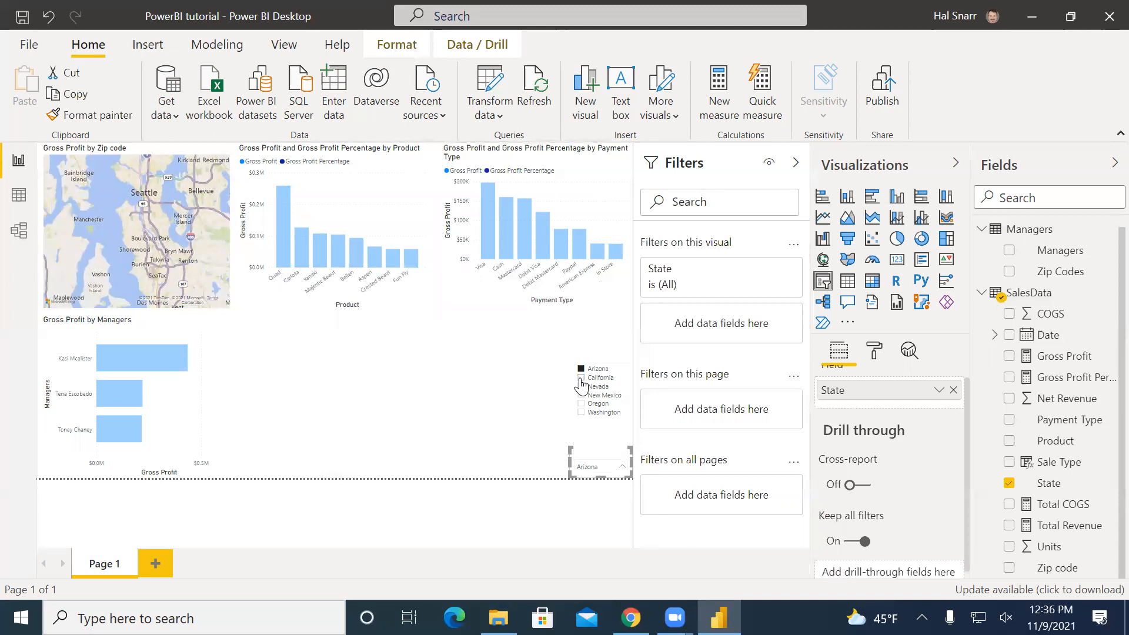
pyautogui.click(581, 378)
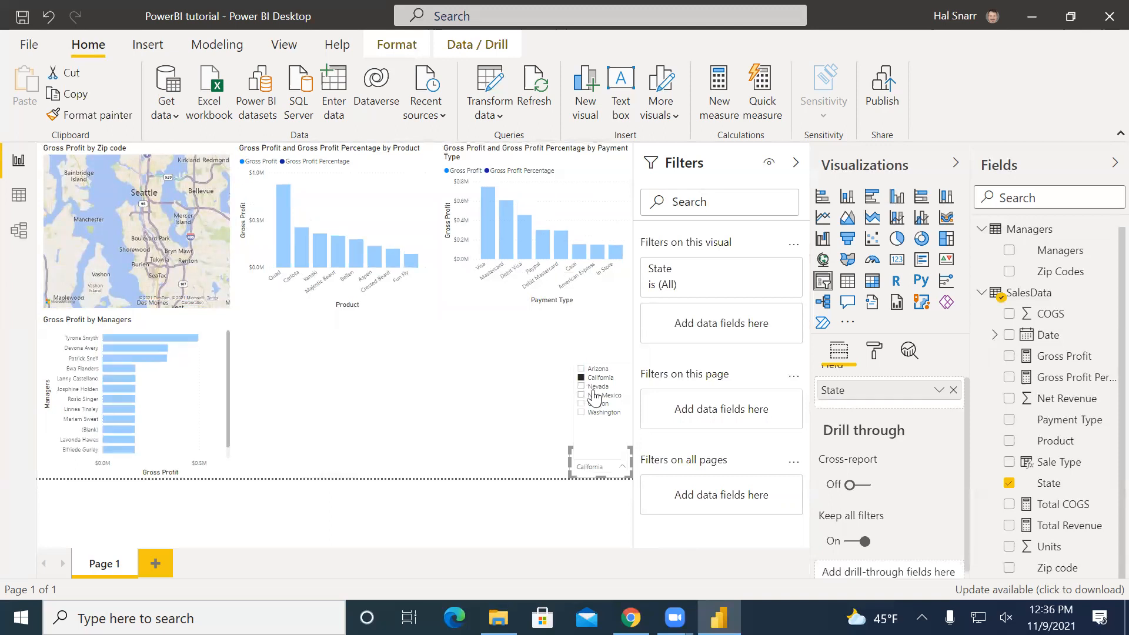
pyautogui.click(582, 387)
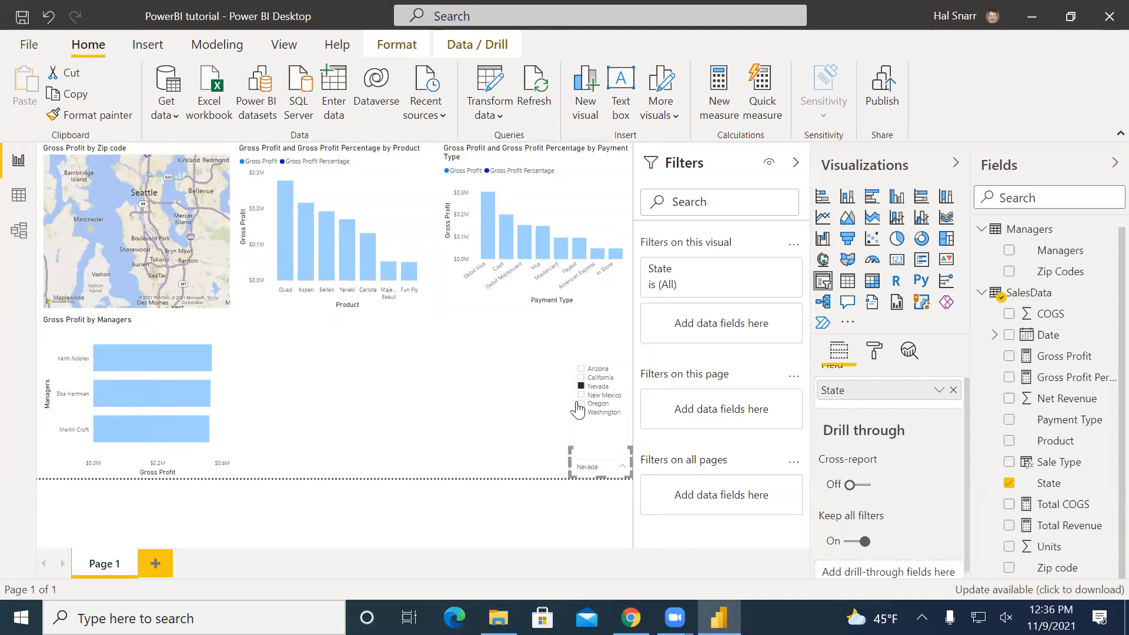
pyautogui.click(581, 395)
pyautogui.click(581, 404)
pyautogui.click(580, 413)
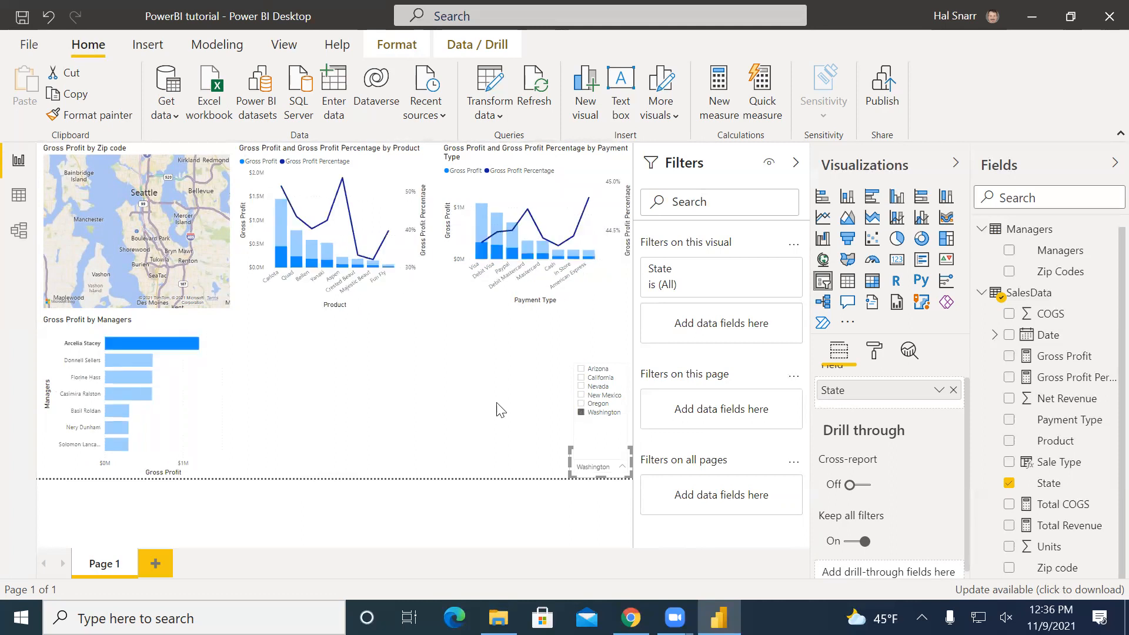
# Clear the manager bar selection and deselect Washington in the State slicer to show all states.
pyautogui.click(153, 343)
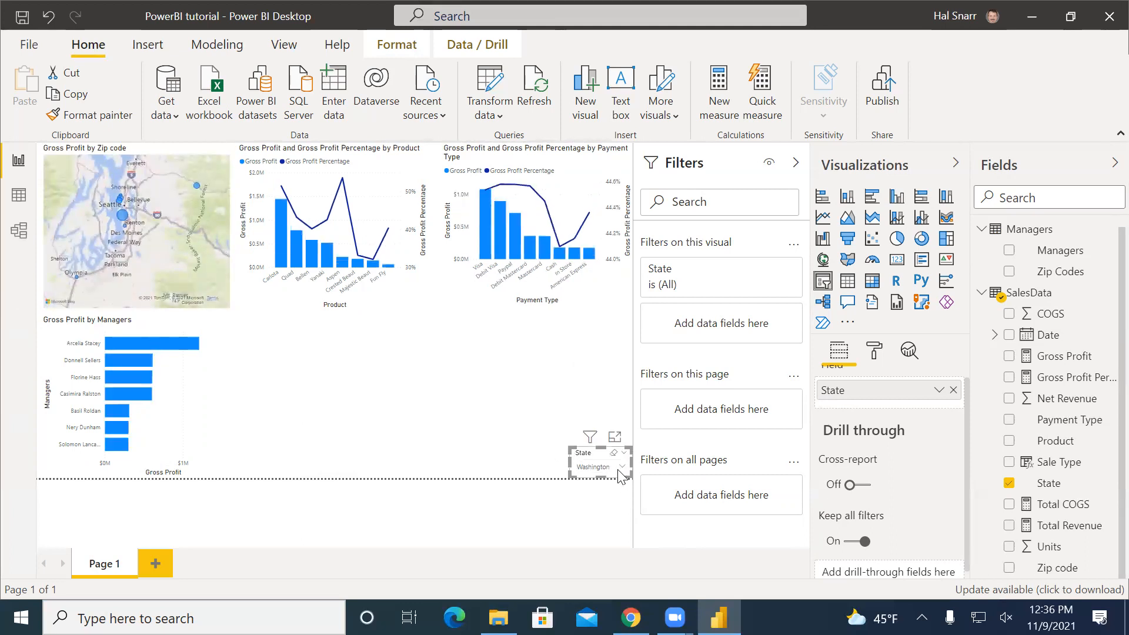
pyautogui.click(602, 437)
pyautogui.click(595, 441)
pyautogui.click(591, 469)
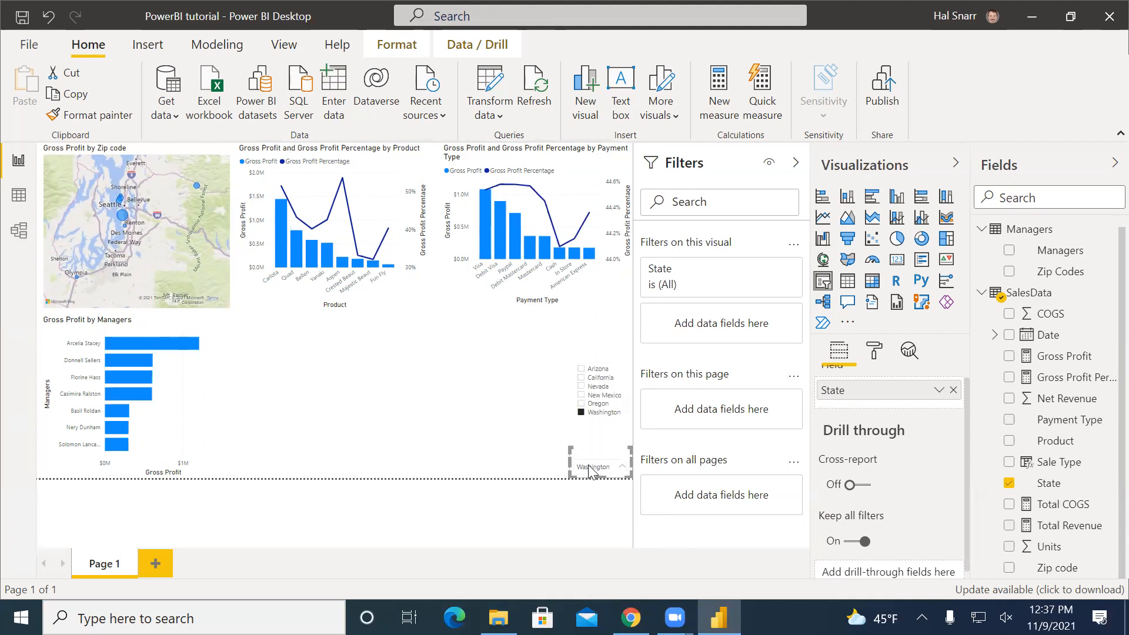
pyautogui.click(582, 412)
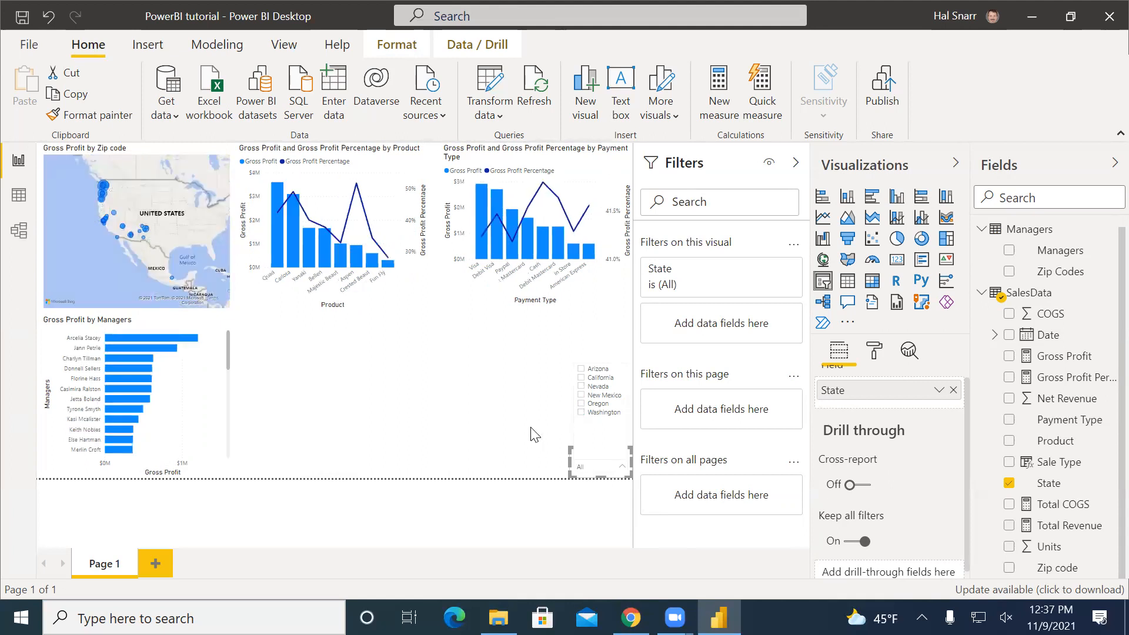
# Add a slicer on the Sale Type field in the empty area below the product chart.
pyautogui.click(500, 383)
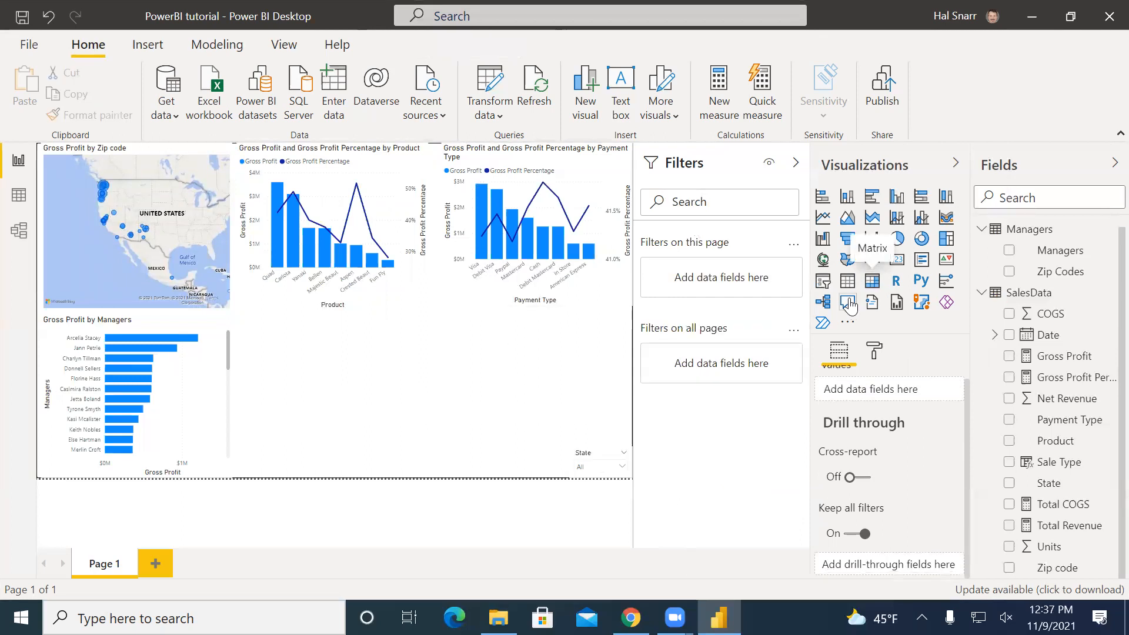
pyautogui.click(822, 280)
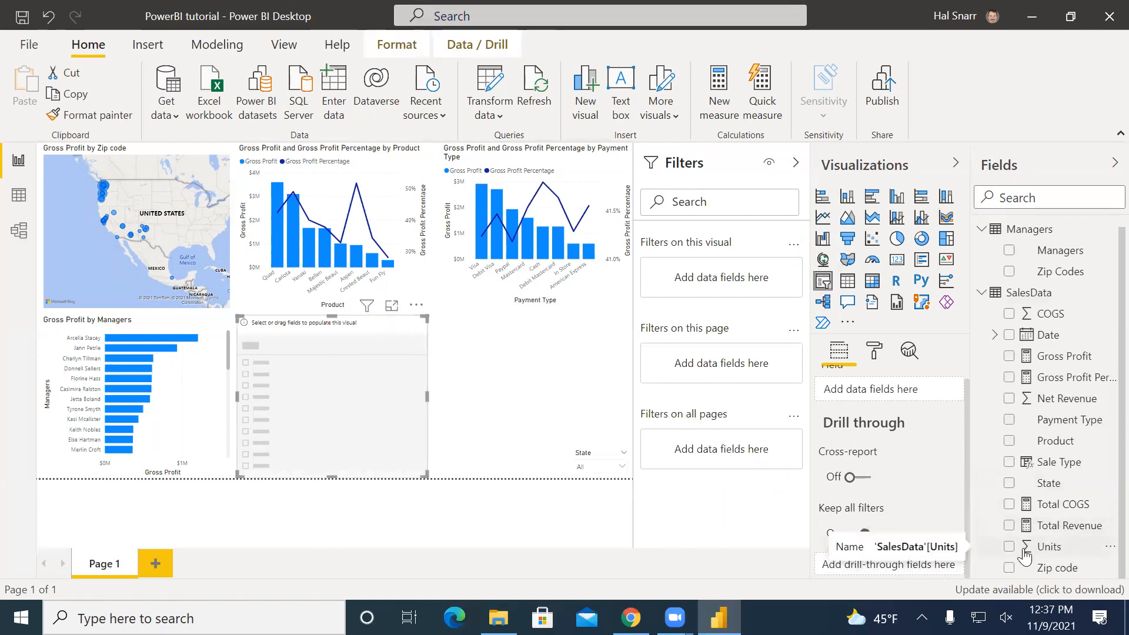
pyautogui.click(1008, 463)
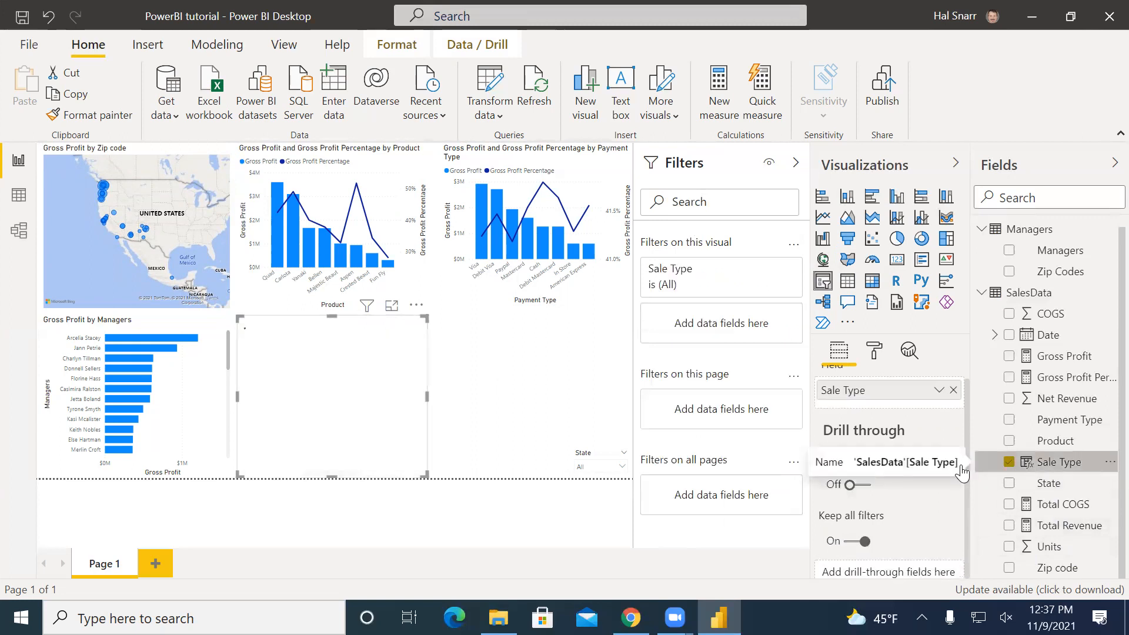
# Shrink the Sale Type slicer and place it directly above the State slicer, switch it to dropdown style, and reduce its height to fit.
pyautogui.moveTo(330, 318); pyautogui.dragTo(329, 440)
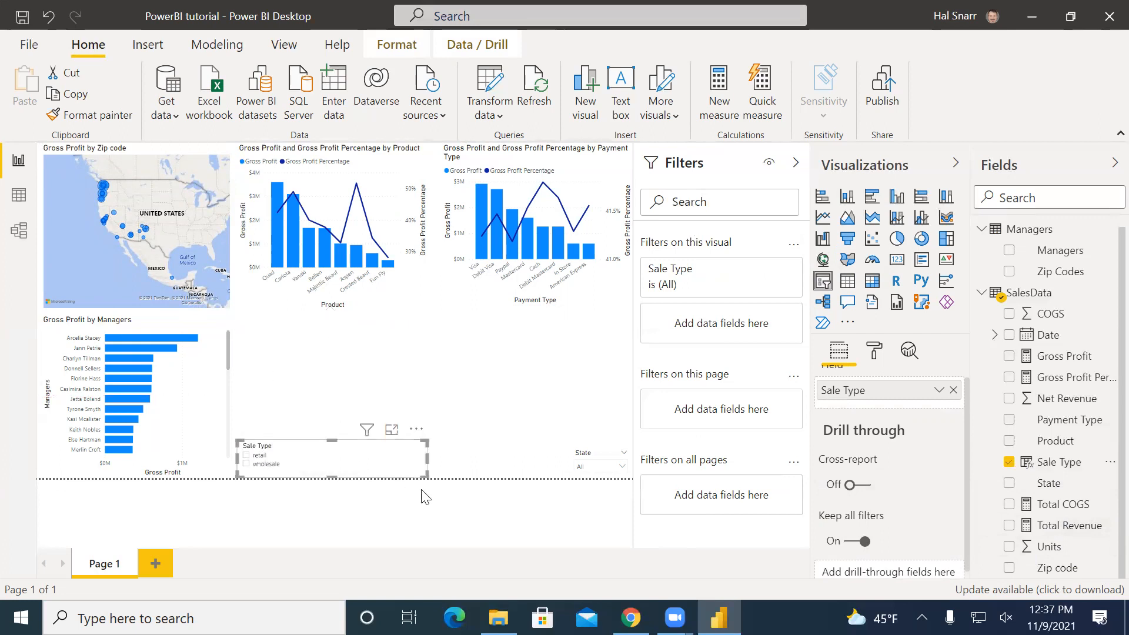
pyautogui.moveTo(427, 458); pyautogui.dragTo(566, 407)
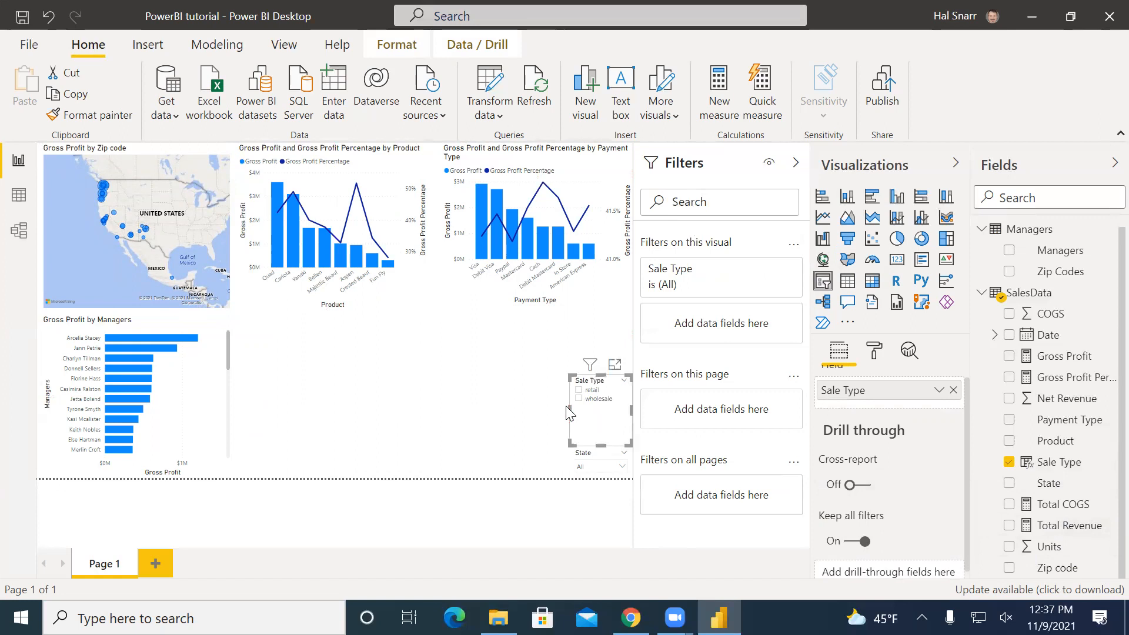
pyautogui.click(624, 381)
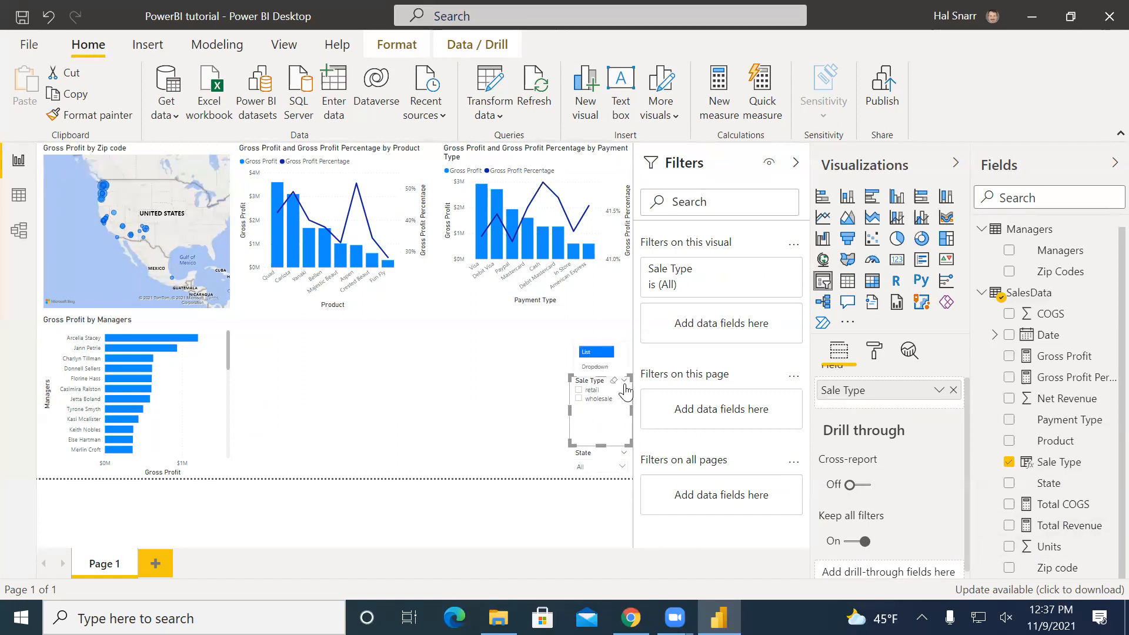
pyautogui.click(595, 366)
pyautogui.moveTo(599, 374); pyautogui.dragTo(601, 410)
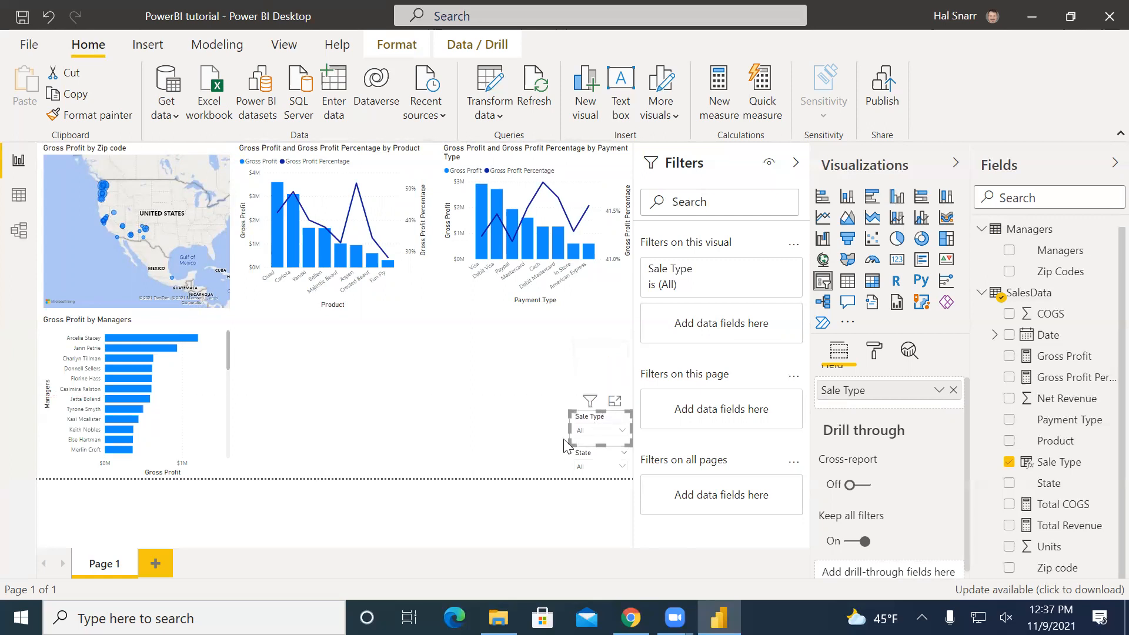
# Filter the report with the Sale Type slicer by retail, wholesale and retail again.
pyautogui.click(585, 432)
pyautogui.click(581, 334)
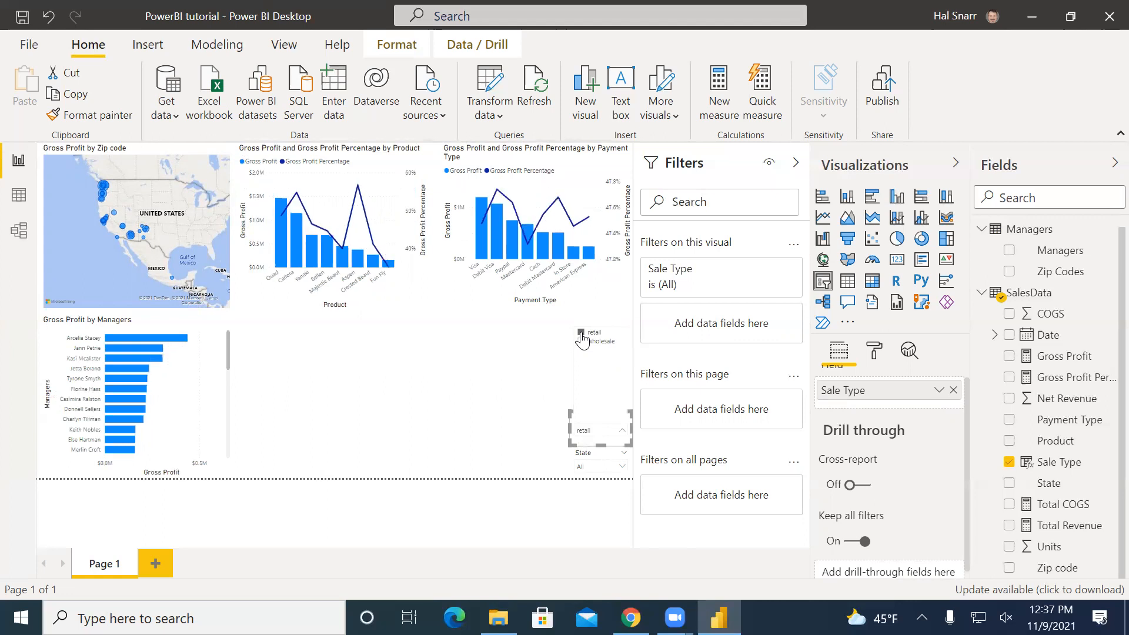
pyautogui.click(581, 342)
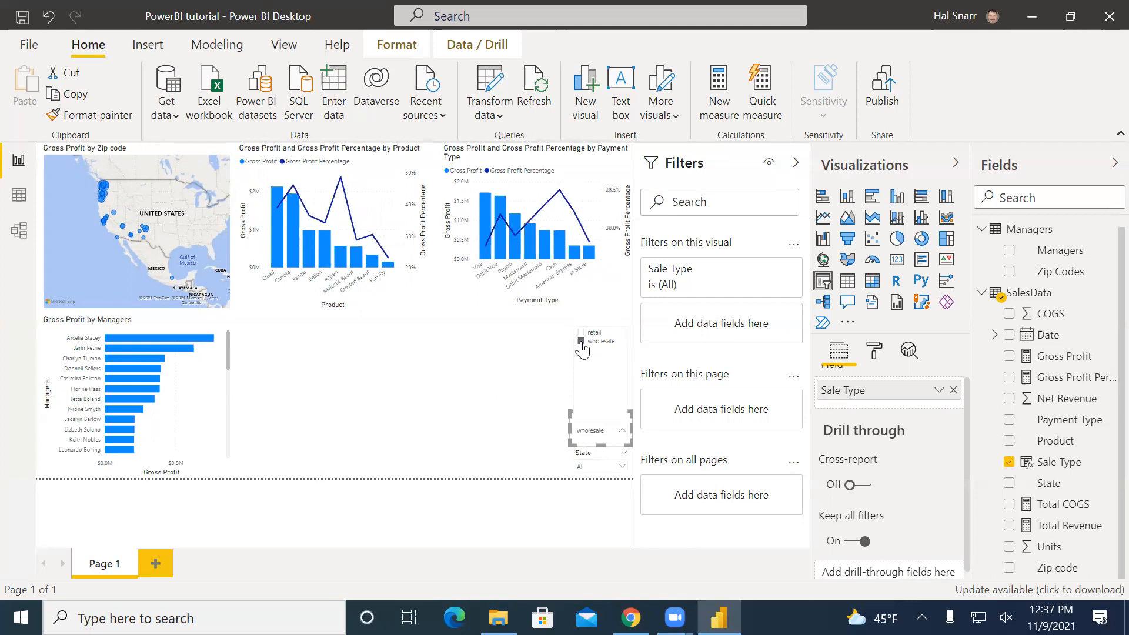
pyautogui.click(581, 333)
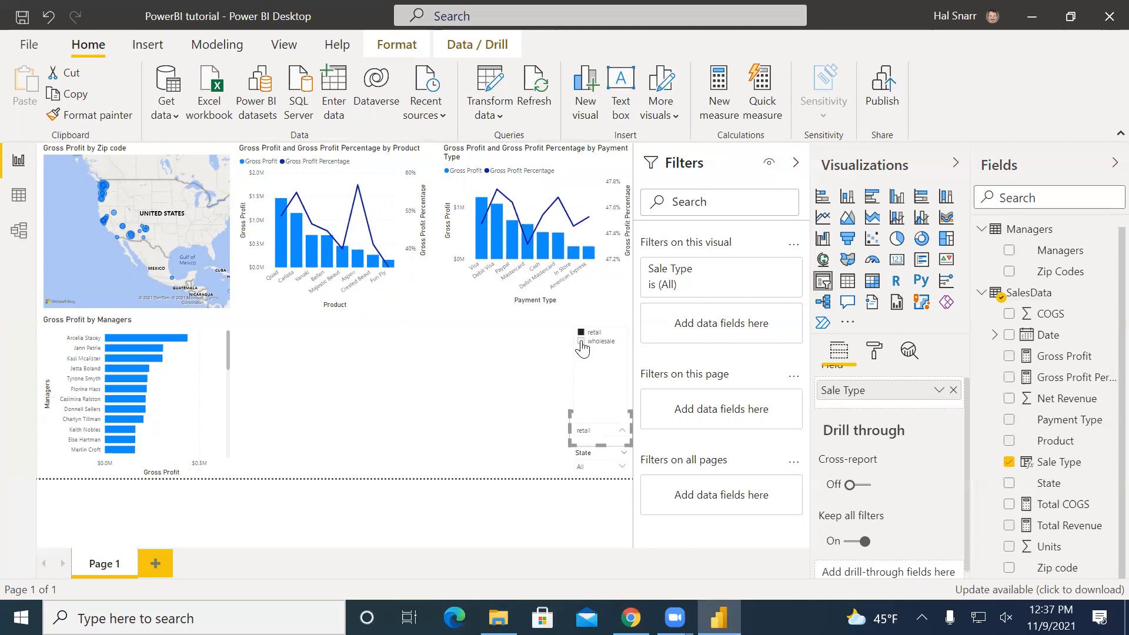
# Compare the top manager's gross profit between wholesale and retail sales, leaving the Sale Type slicer set to wholesale.
pyautogui.click(581, 341)
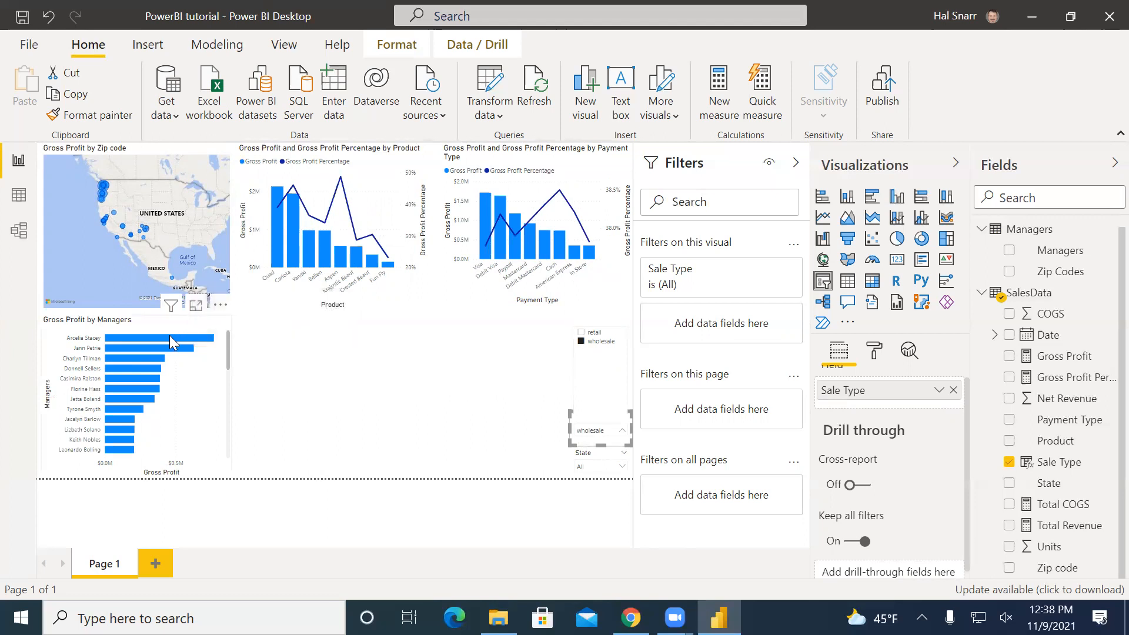
pyautogui.moveTo(173, 339)
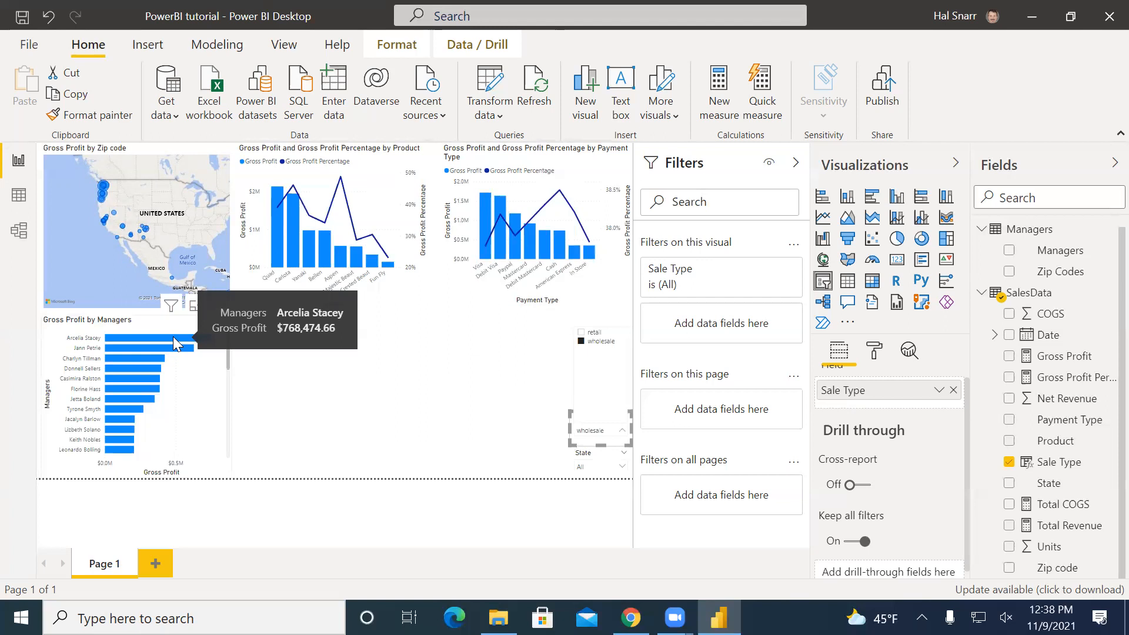
pyautogui.click(581, 332)
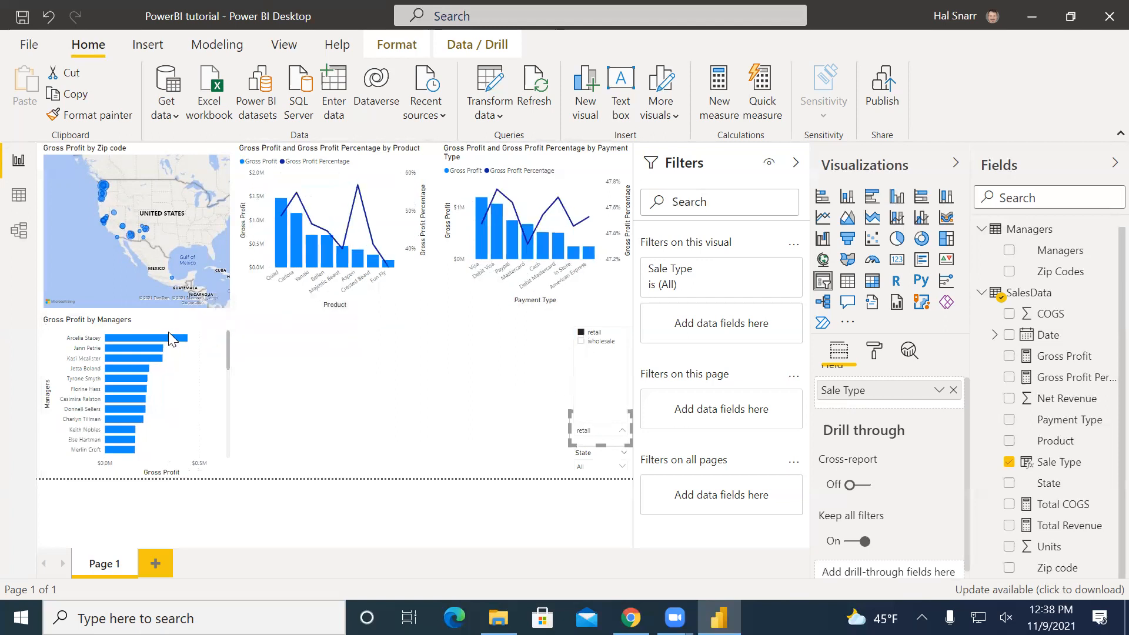
pyautogui.moveTo(128, 342)
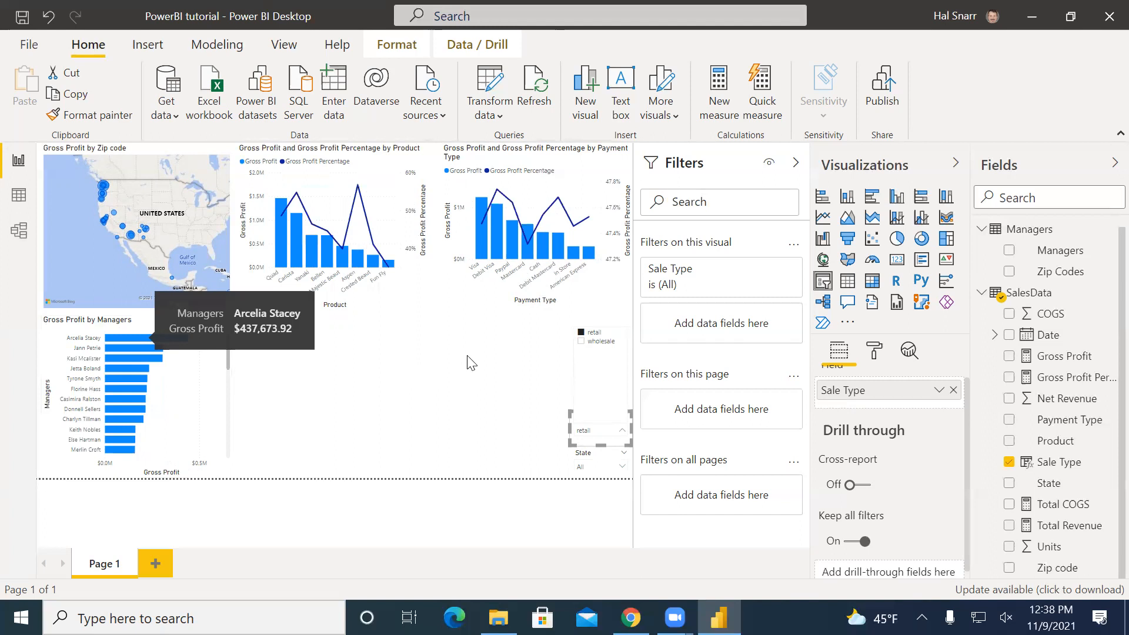
pyautogui.click(581, 342)
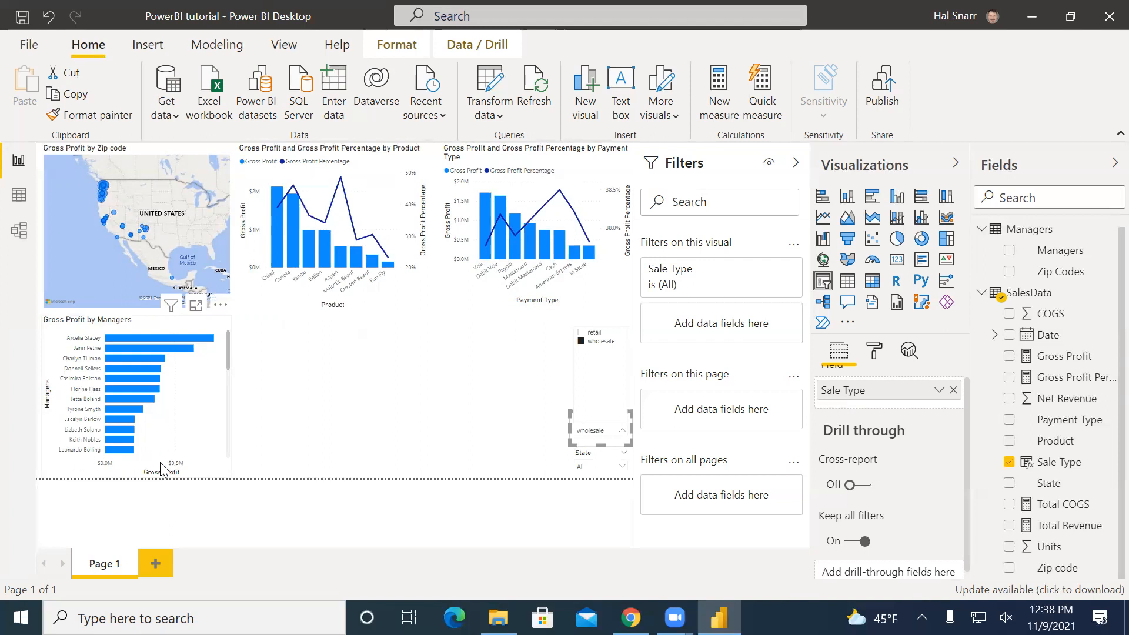
pyautogui.click(582, 333)
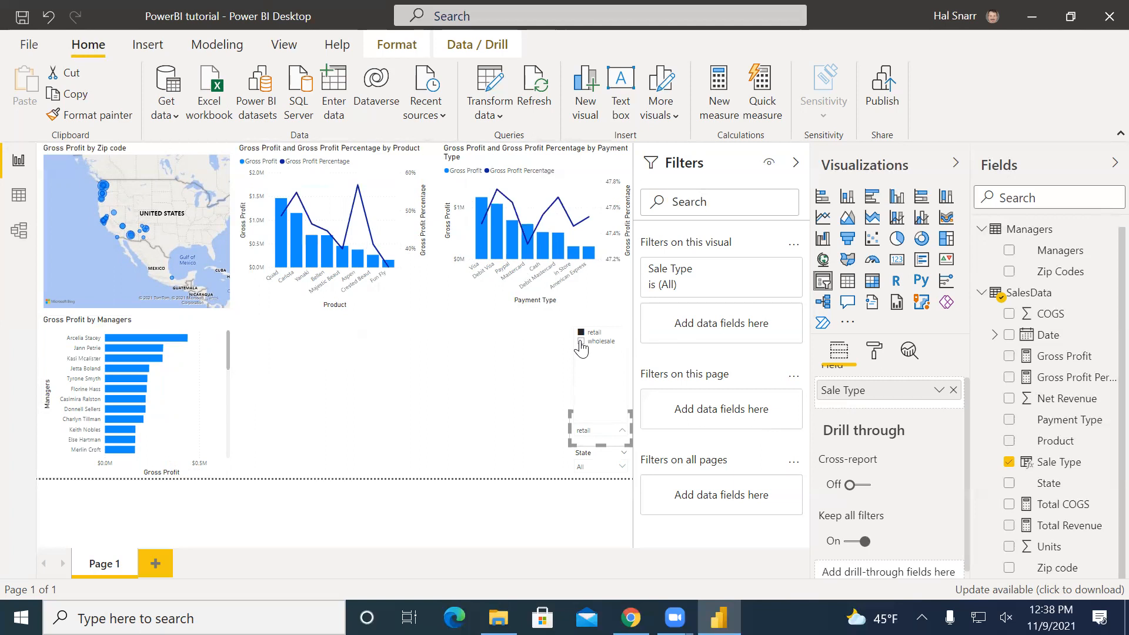
pyautogui.click(581, 341)
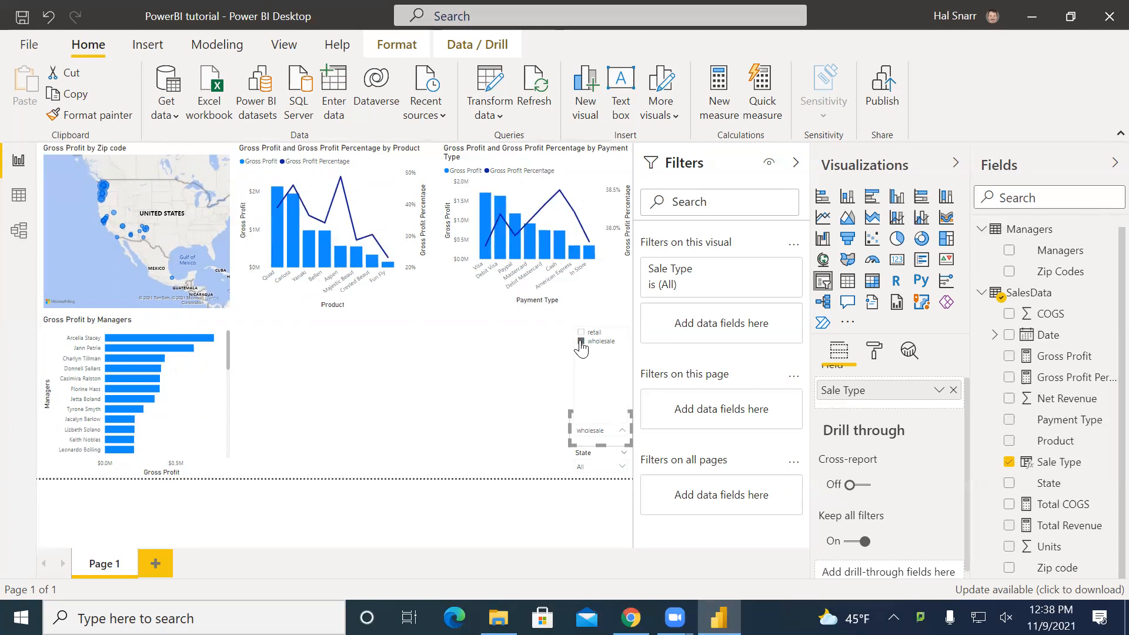
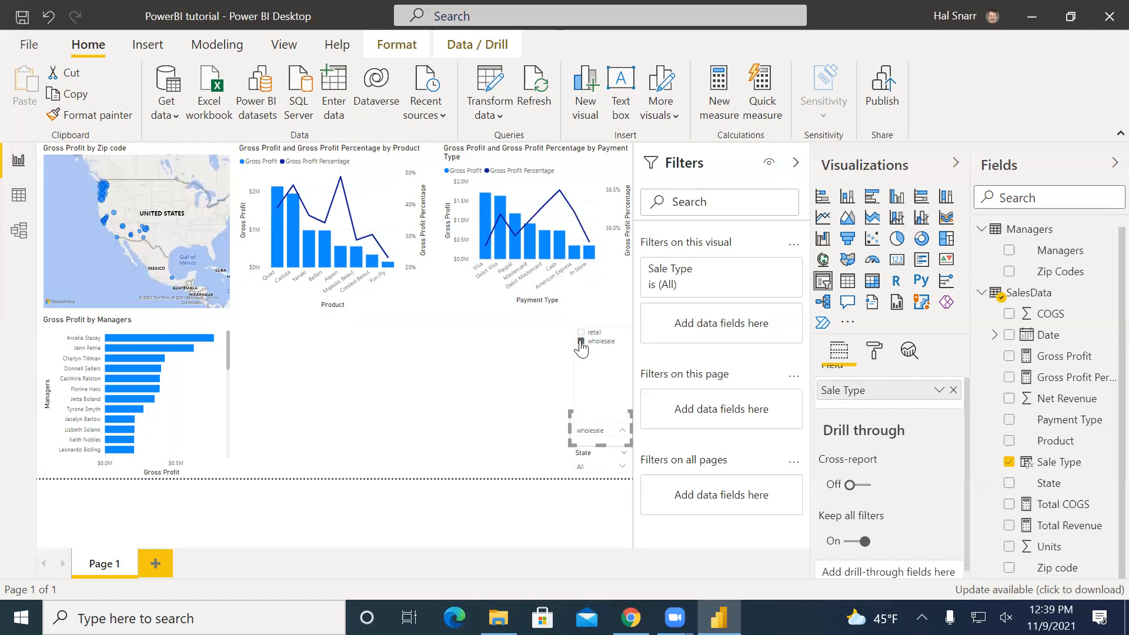
# Insert a multi-row card below the product chart and narrow it to about half its width.
pyautogui.click(481, 390)
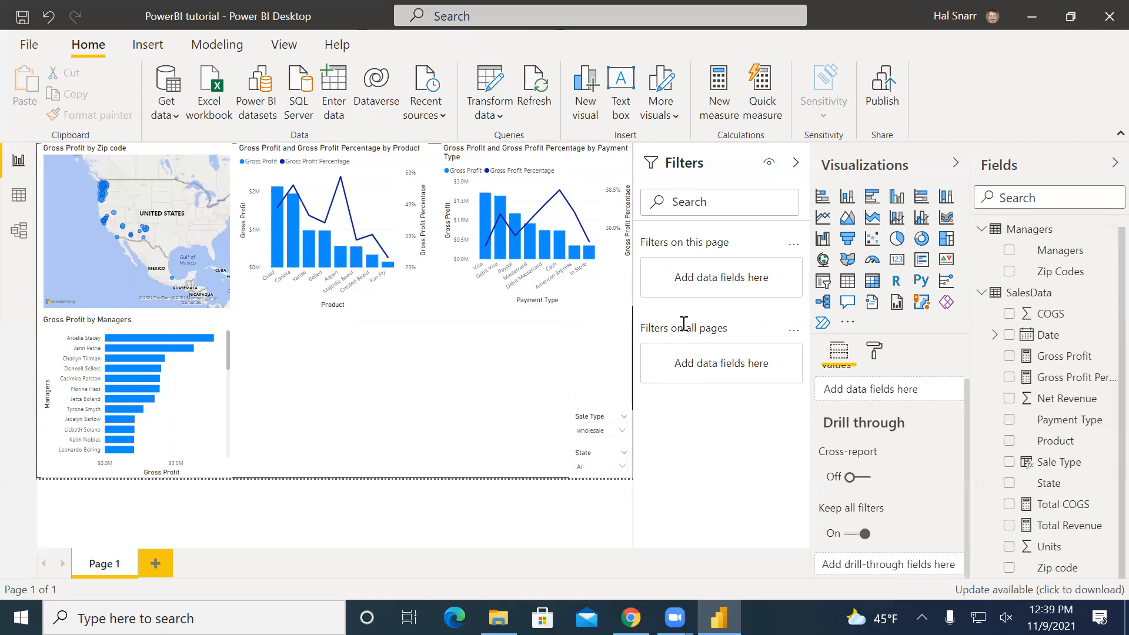
pyautogui.click(920, 262)
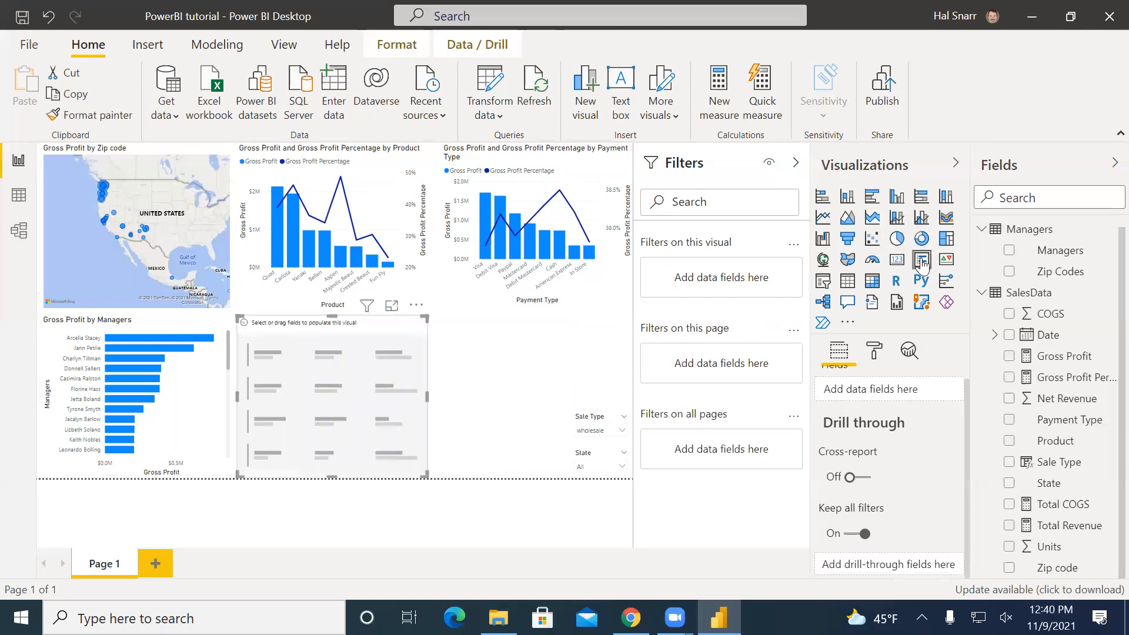
pyautogui.moveTo(425, 396); pyautogui.dragTo(330, 400)
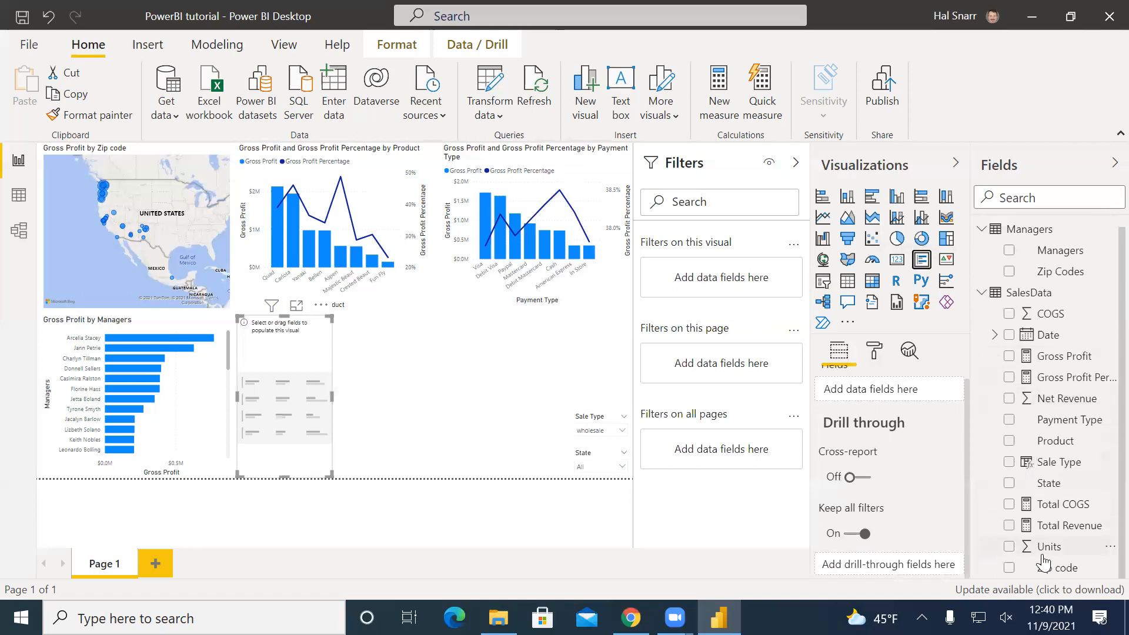
# Add Total Revenue, Total COGS, Gross Profit, Gross Profit Percentage and Units to the multi-row card.
pyautogui.click(1009, 525)
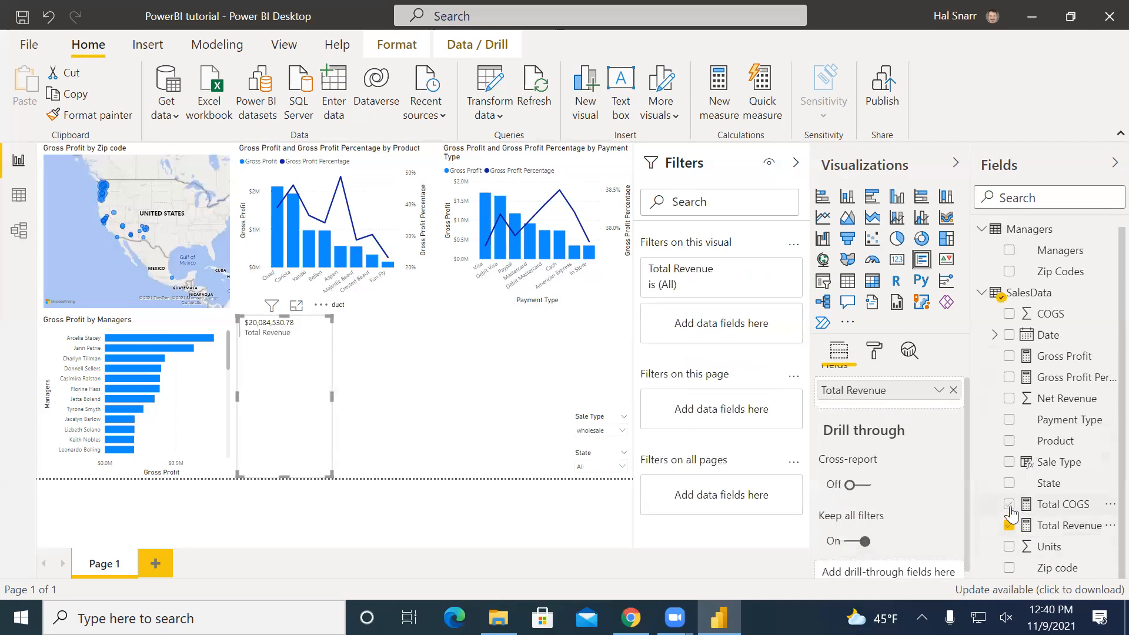
pyautogui.click(1009, 505)
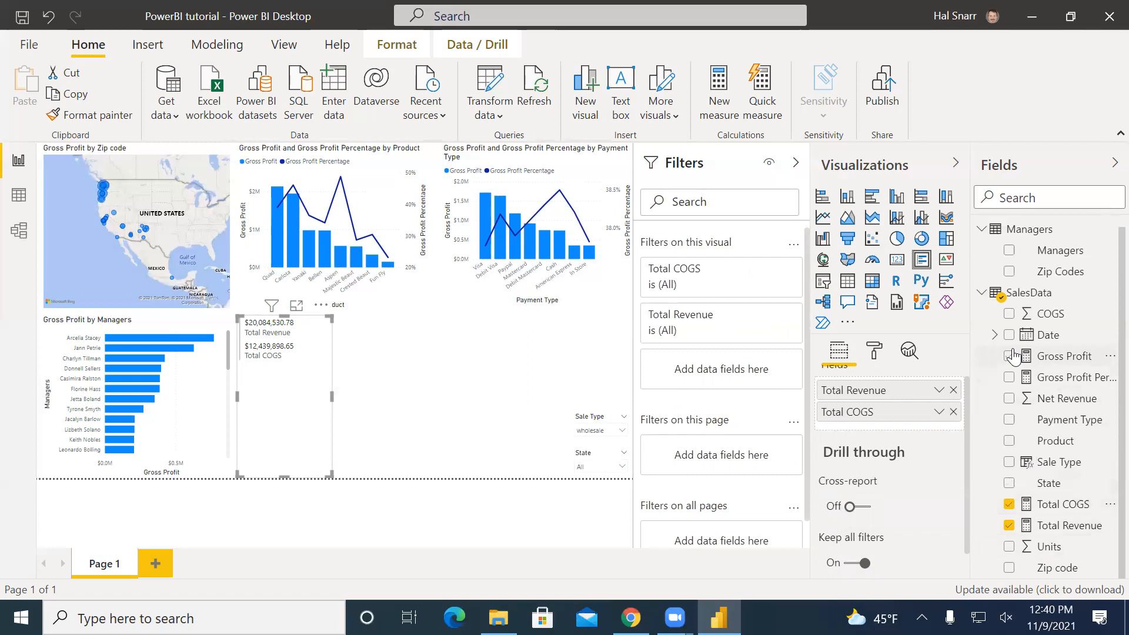
pyautogui.click(1010, 356)
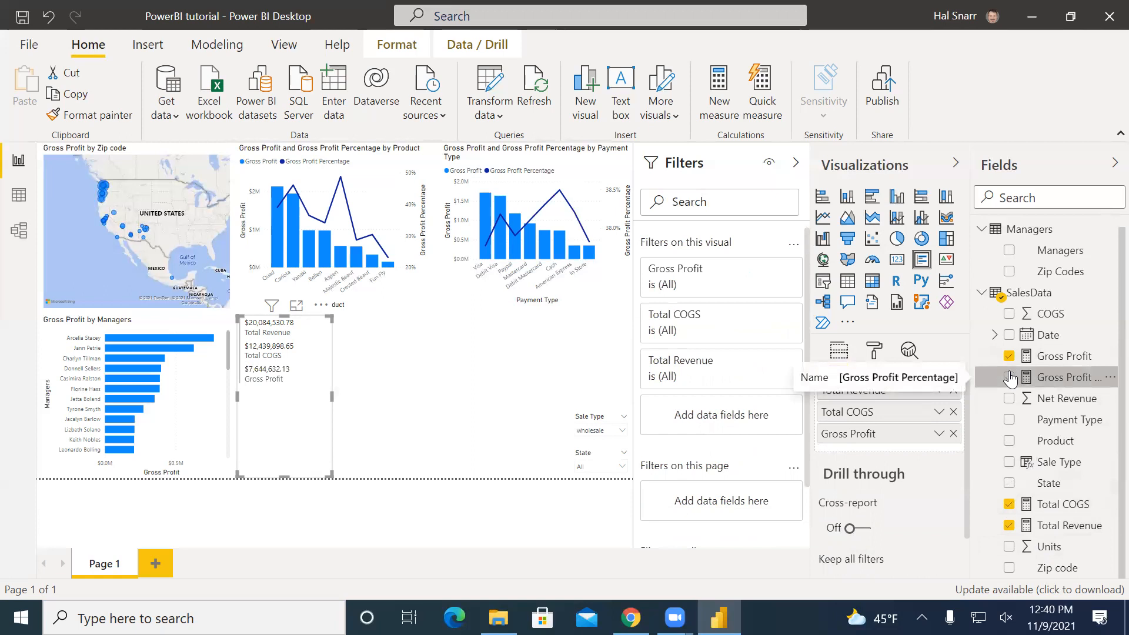
pyautogui.click(1010, 378)
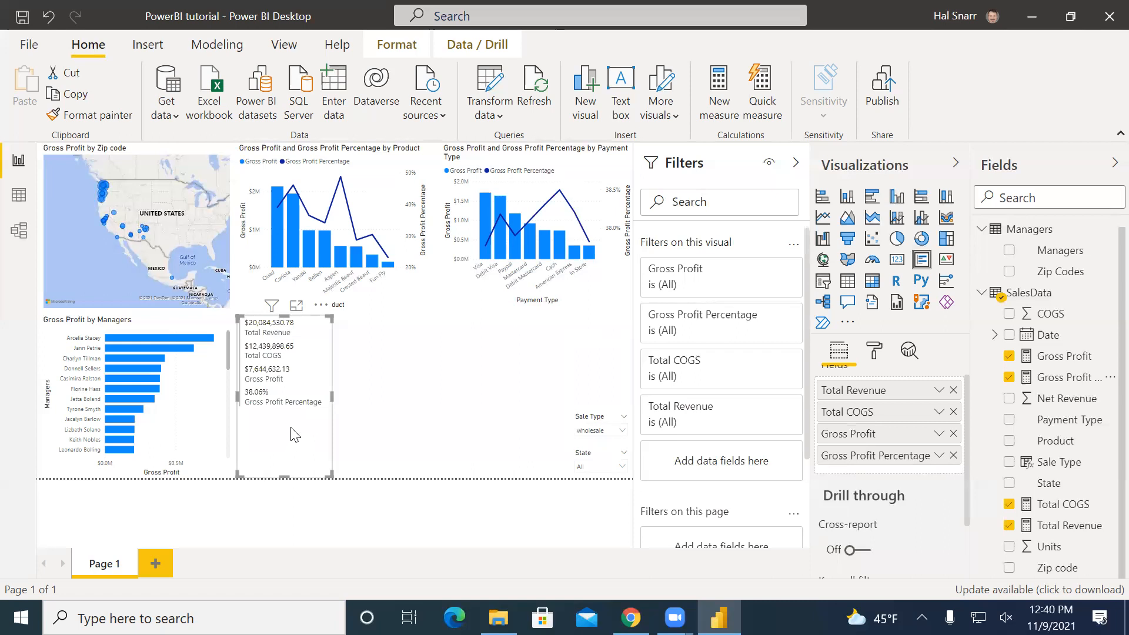
pyautogui.click(1009, 546)
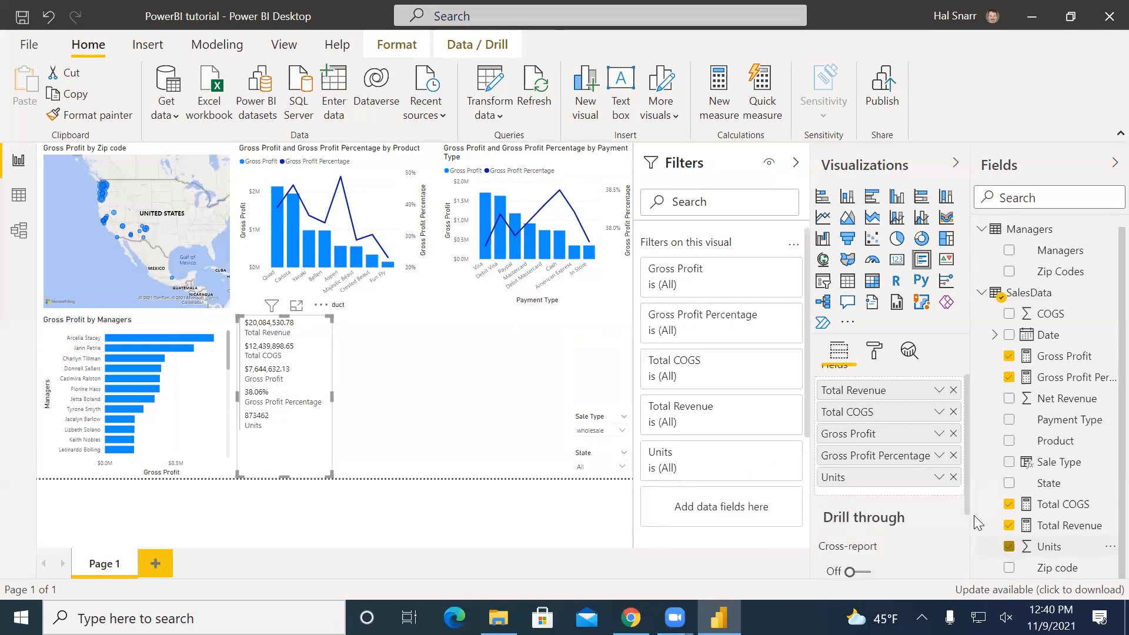
# Check how the Units field is summarized in the multi-row card.
pyautogui.click(939, 477)
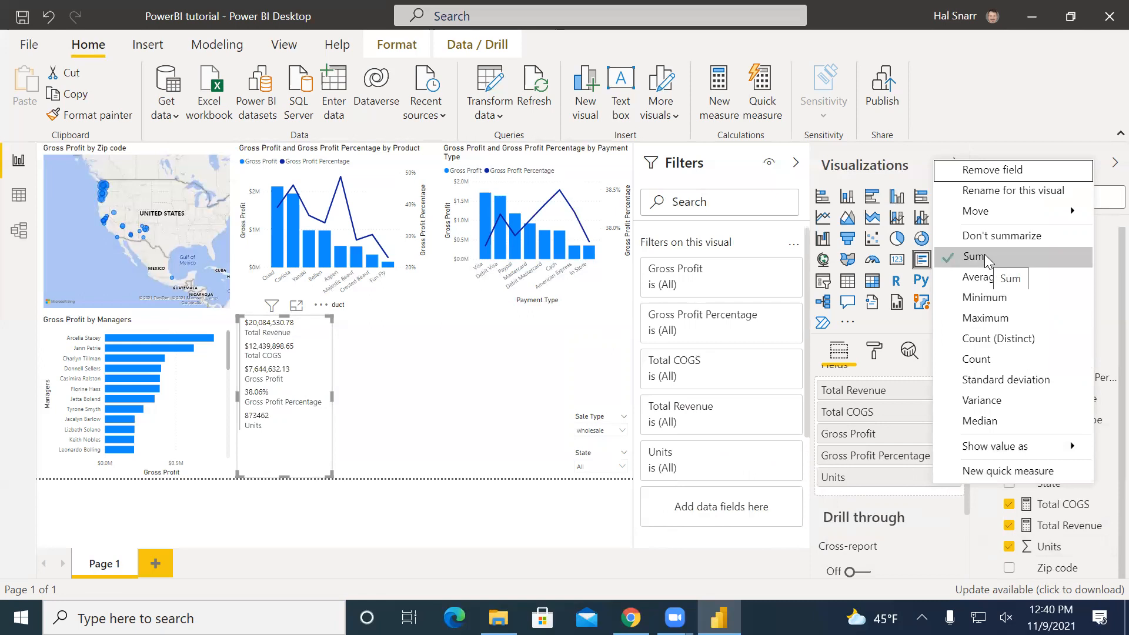
pyautogui.click(376, 541)
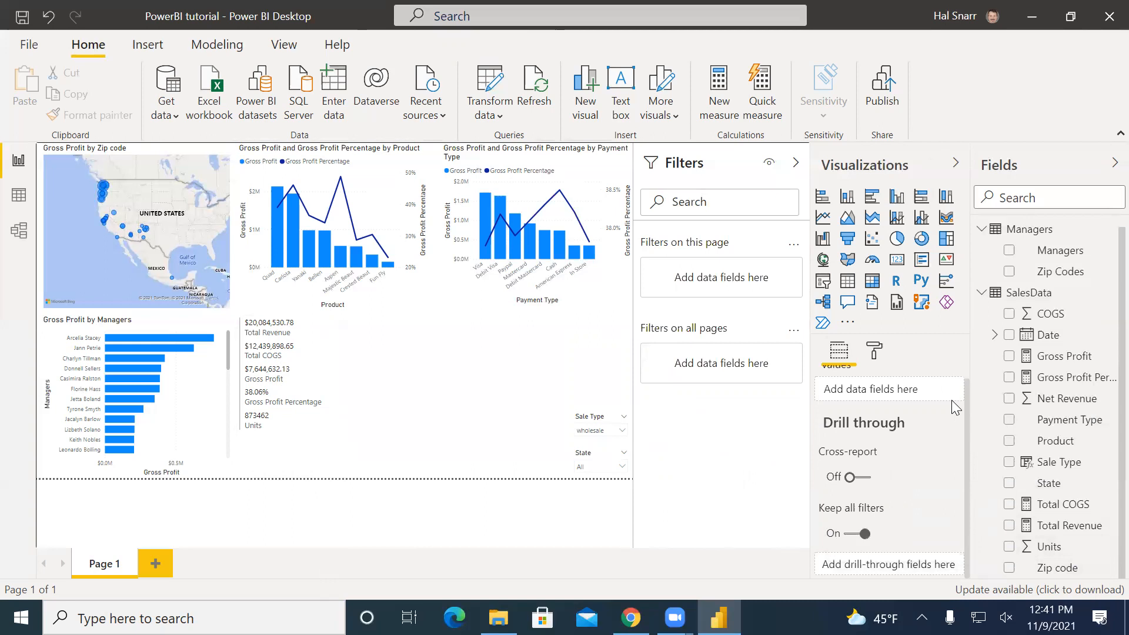
pyautogui.click(286, 461)
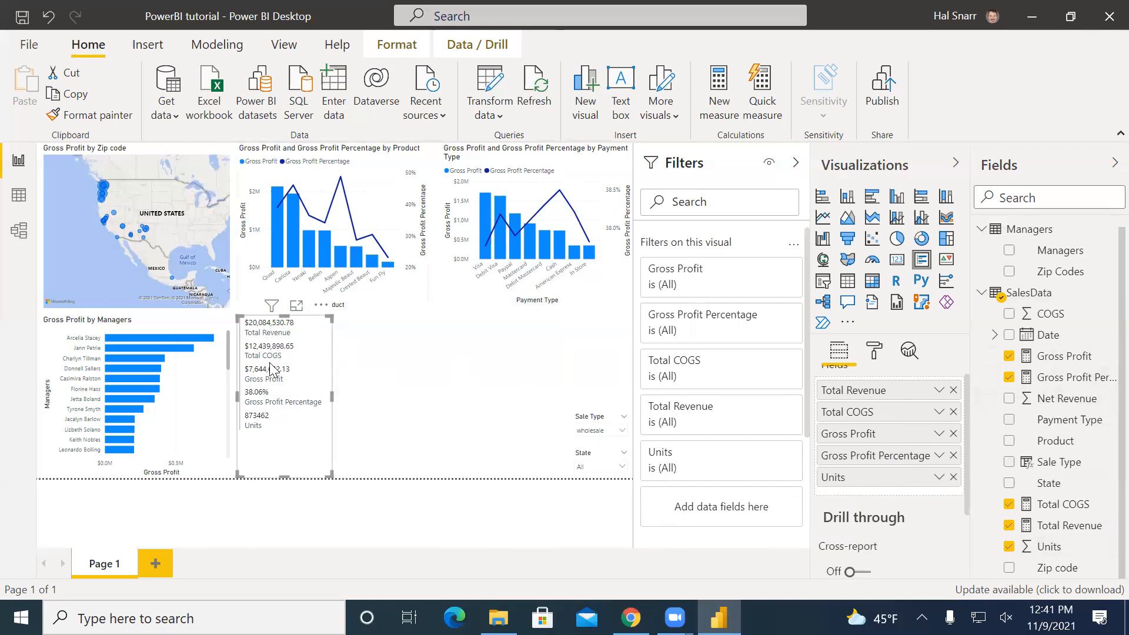
# Cross-filter the report by the top manager's bar and compare the card's gross profit with the bar's value and the Sale Type selection.
pyautogui.click(134, 339)
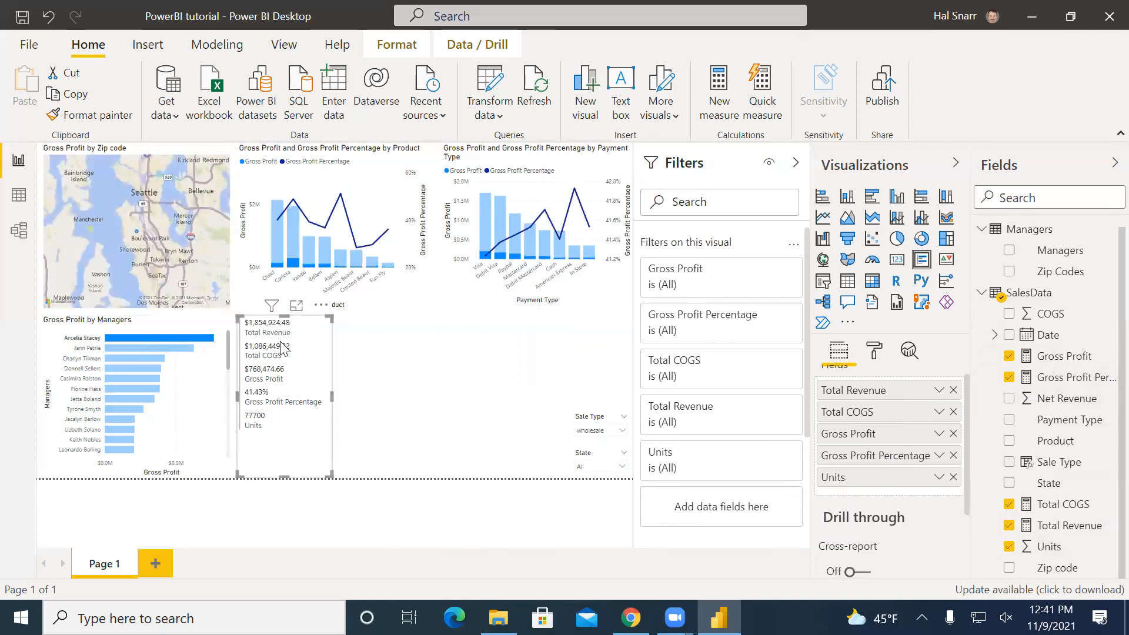
pyautogui.moveTo(202, 342)
pyautogui.click(603, 431)
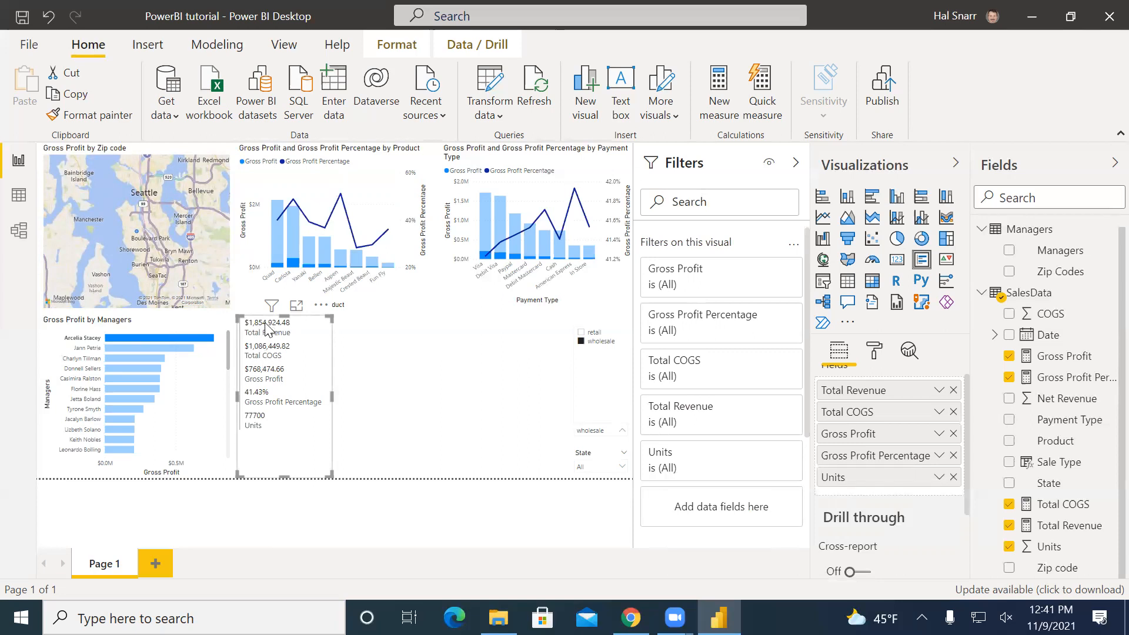
pyautogui.moveTo(163, 337)
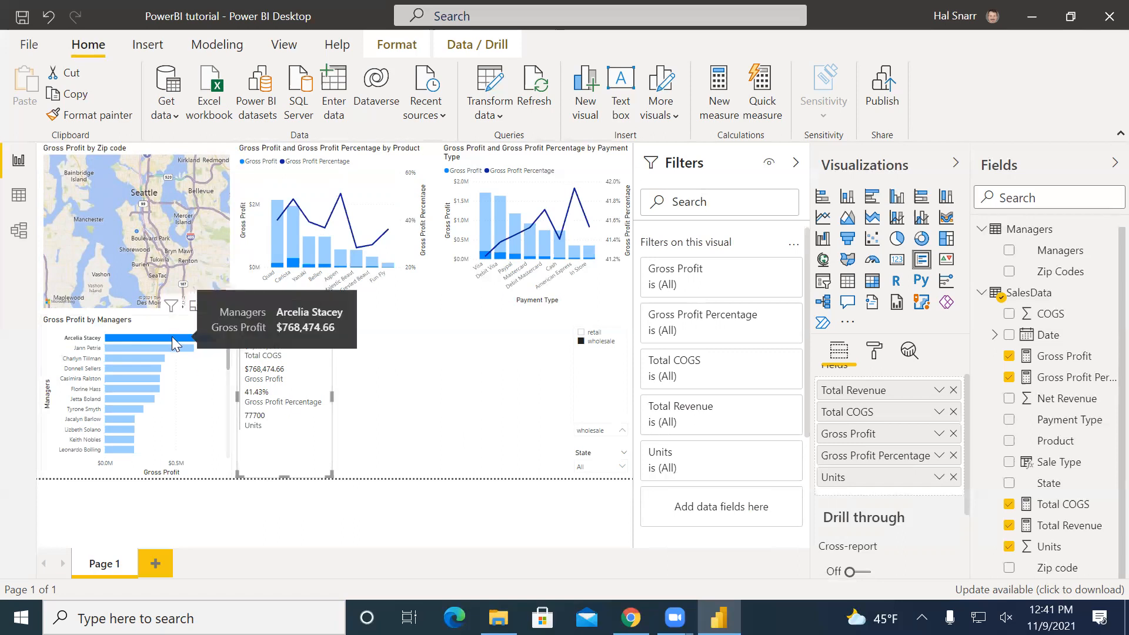
# Deselect wholesale in the Sale Type slicer and clear the manager bar selection to show all sales.
pyautogui.click(581, 341)
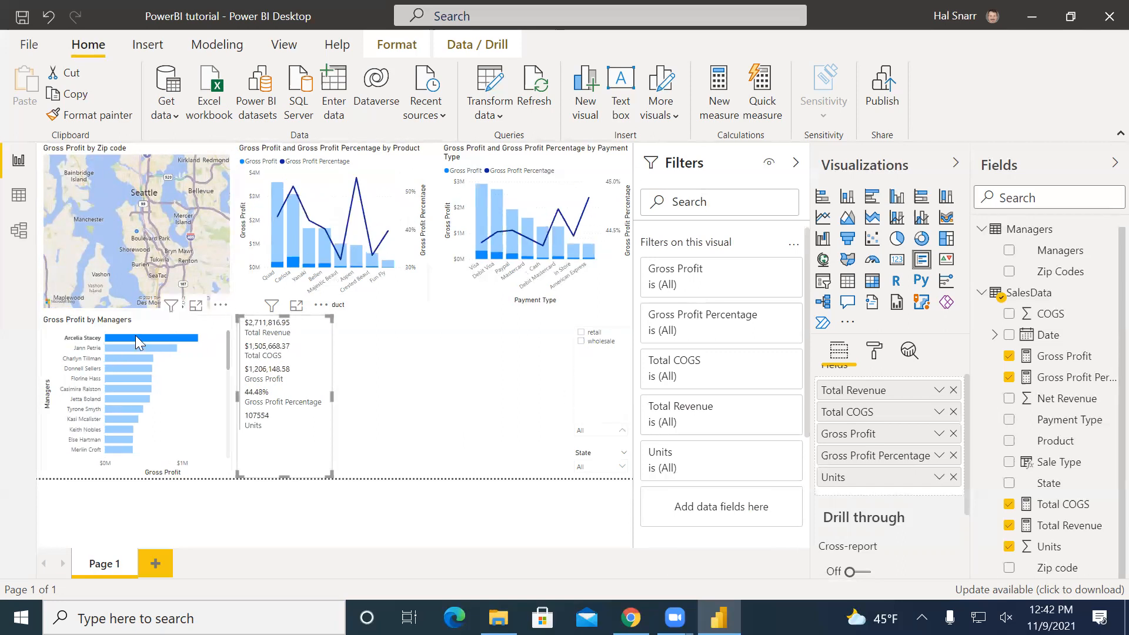
pyautogui.click(442, 417)
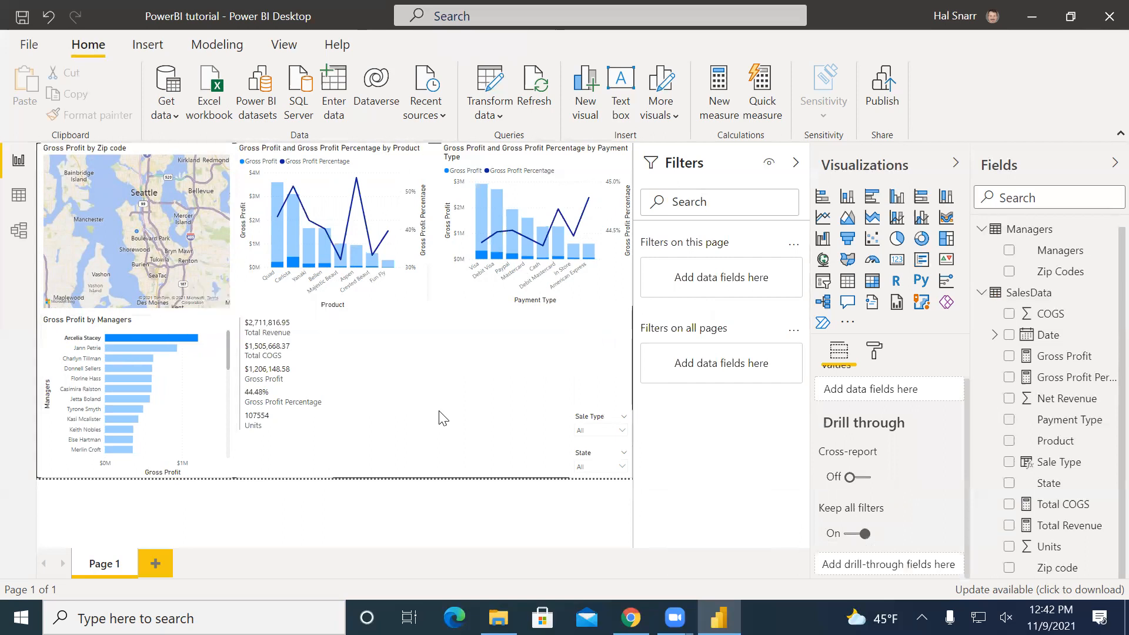
pyautogui.click(140, 337)
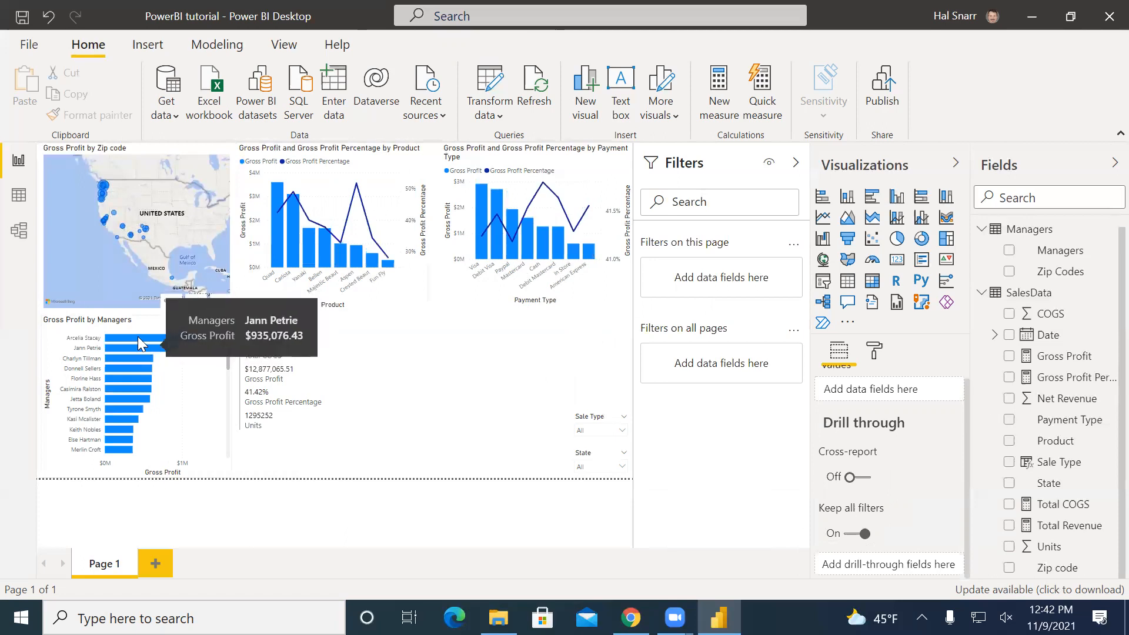
# Cross-filter the report by the top manager's bar and examine the multi-row card's values and fields.
pyautogui.click(140, 338)
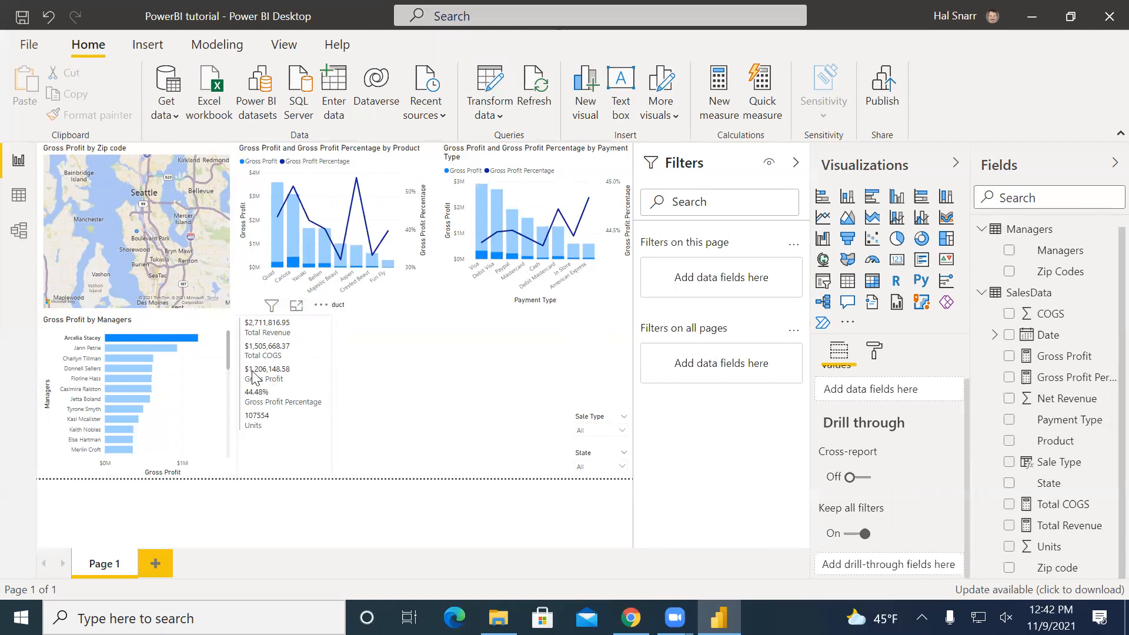
pyautogui.moveTo(172, 337)
pyautogui.moveTo(281, 272)
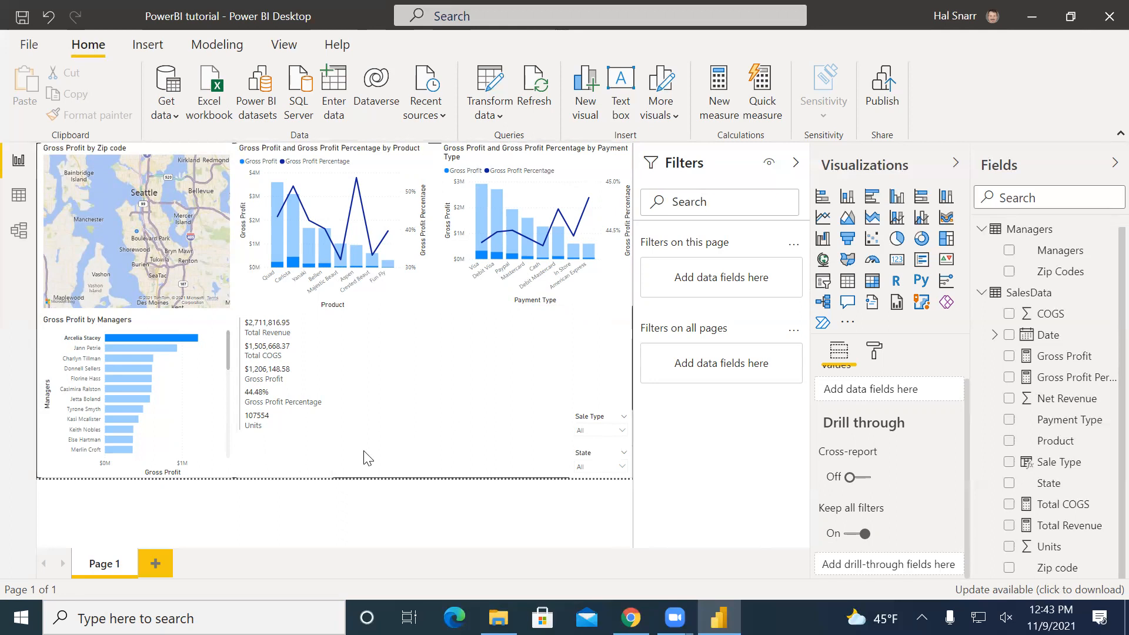
pyautogui.click(315, 358)
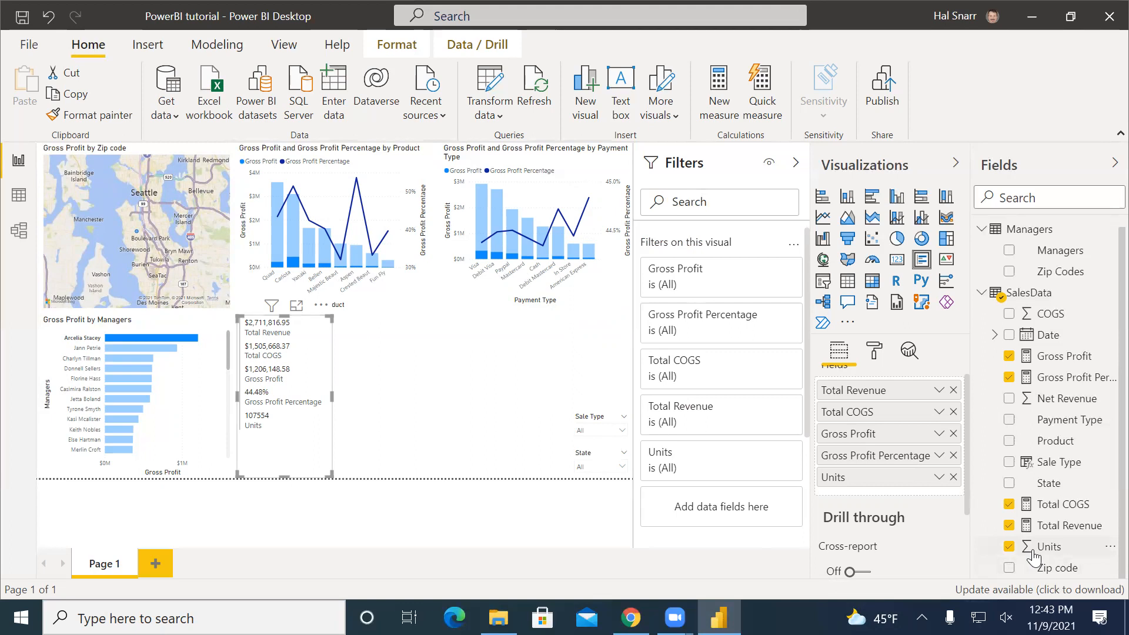
# Insert a second multi-row card in the empty space beside the existing summary card.
pyautogui.click(341, 395)
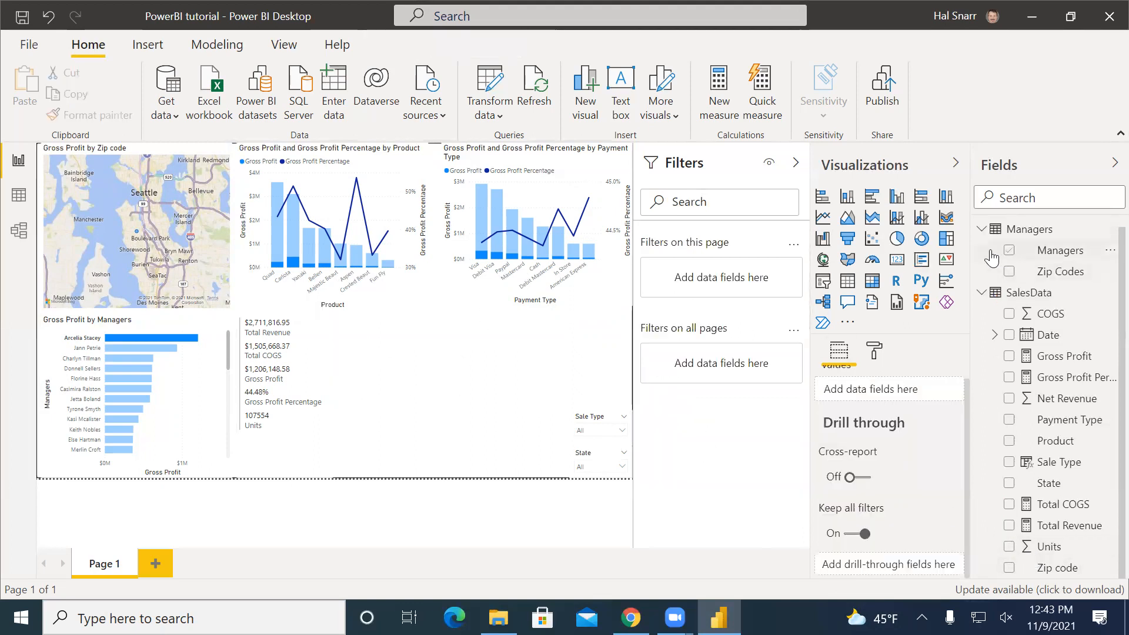
pyautogui.click(922, 260)
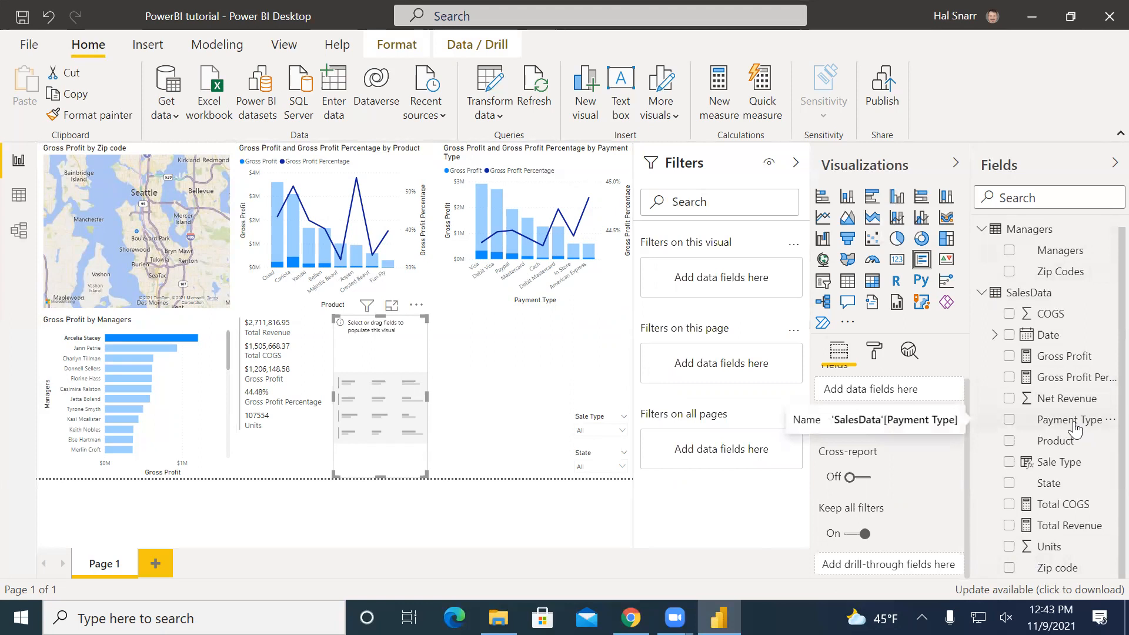
pyautogui.click(1007, 358)
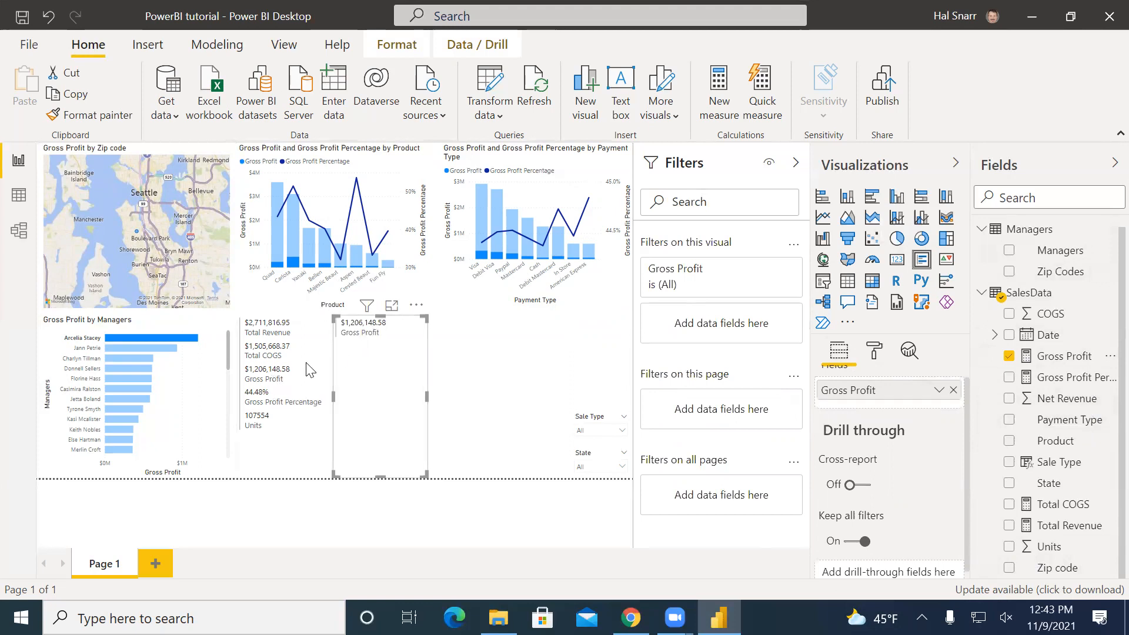
pyautogui.click(938, 391)
pyautogui.click(901, 398)
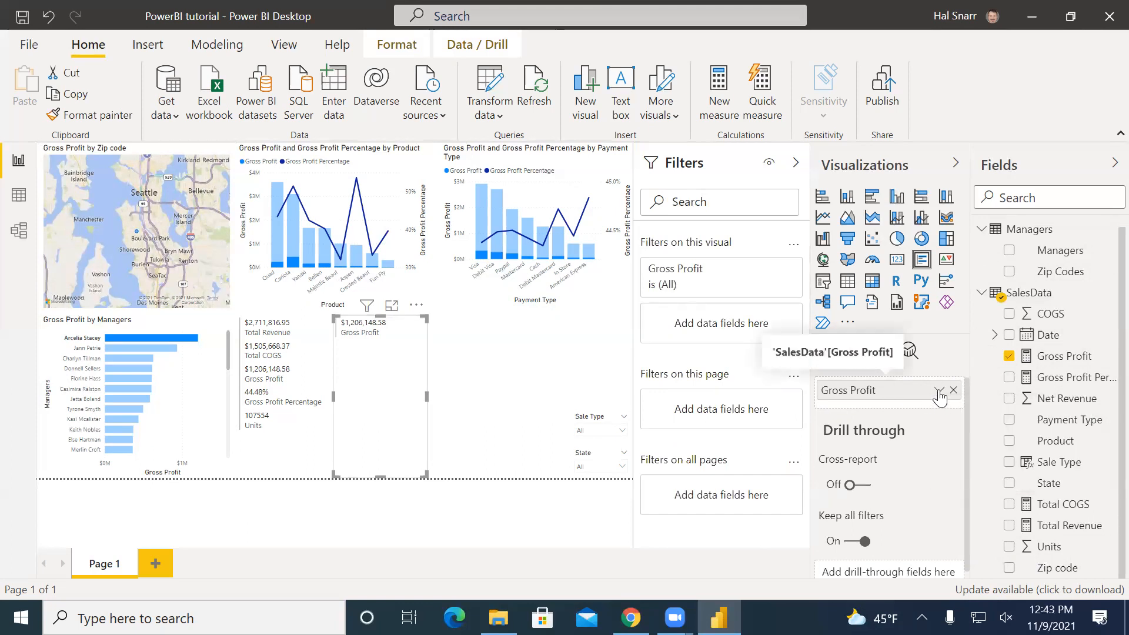
pyautogui.click(1008, 356)
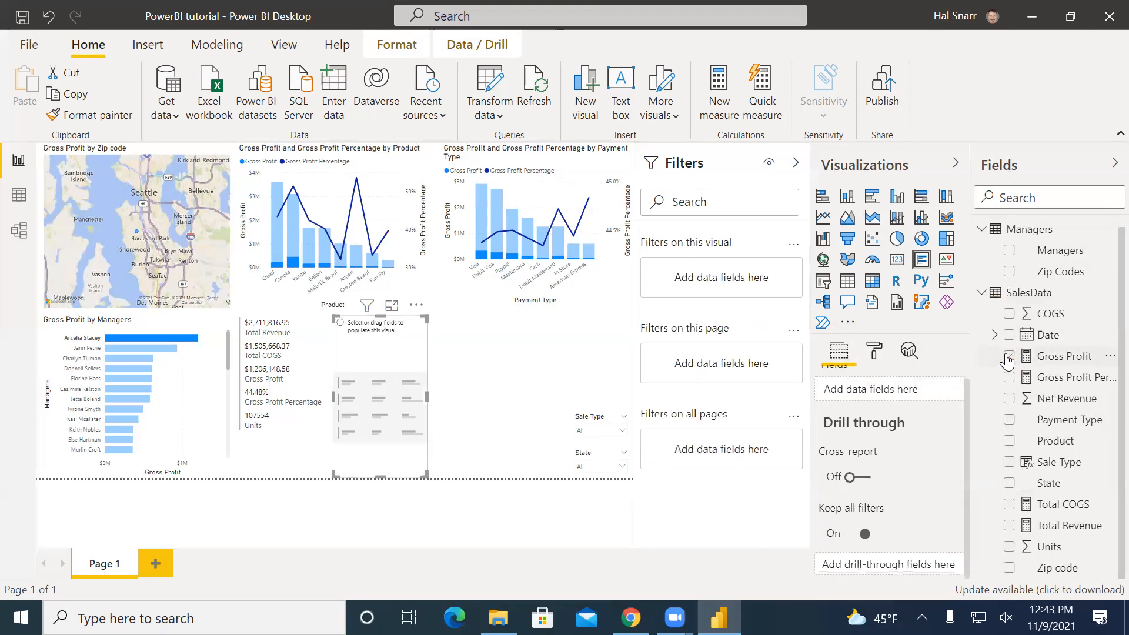
# Add Net Revenue to the new card twice, summarized once as Average and once as Median.
pyautogui.click(1008, 400)
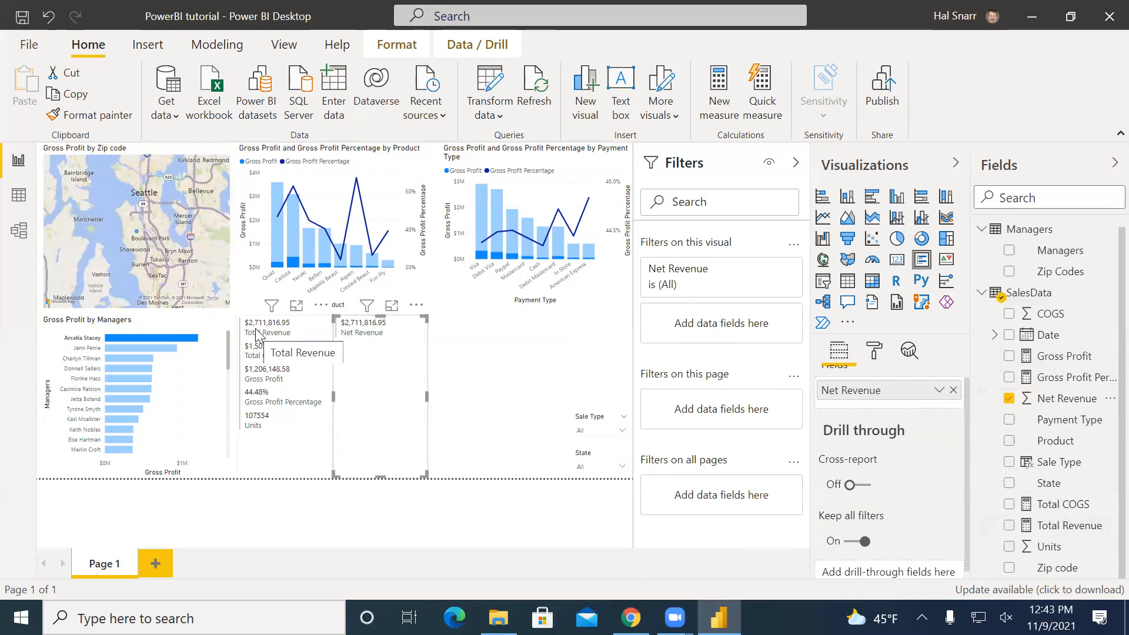
pyautogui.click(939, 393)
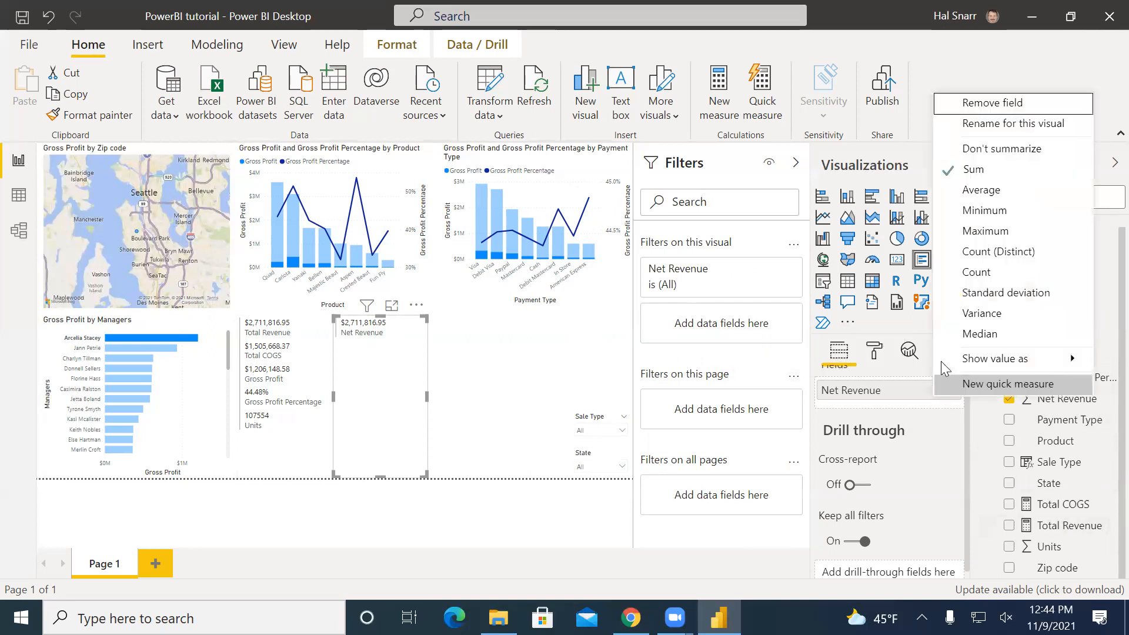
pyautogui.click(979, 191)
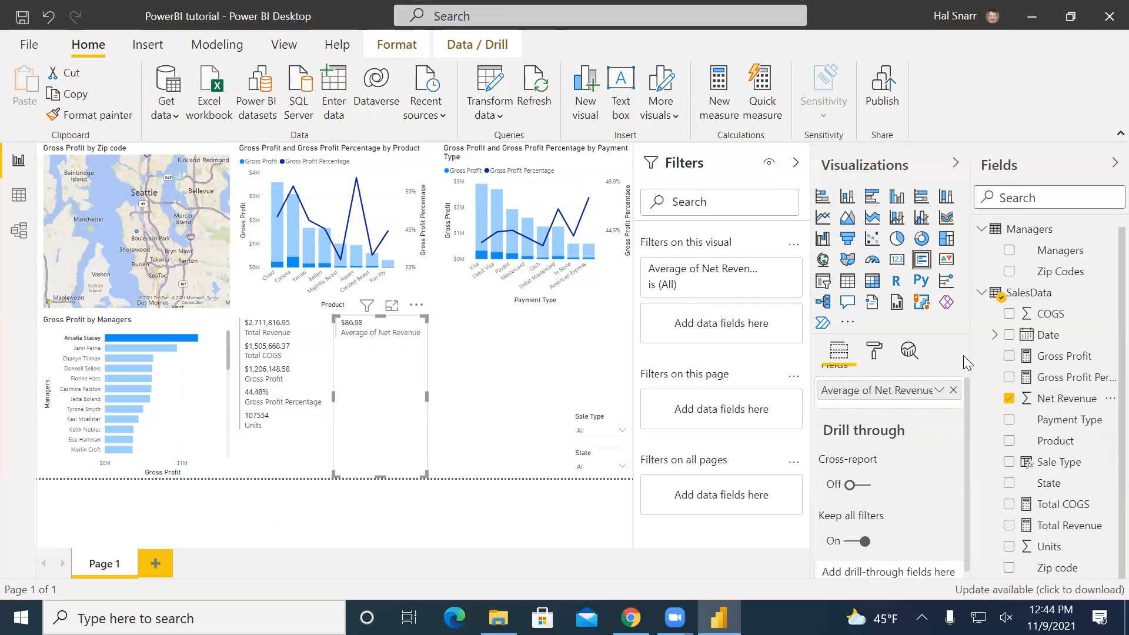
pyautogui.moveTo(1053, 401); pyautogui.dragTo(870, 403)
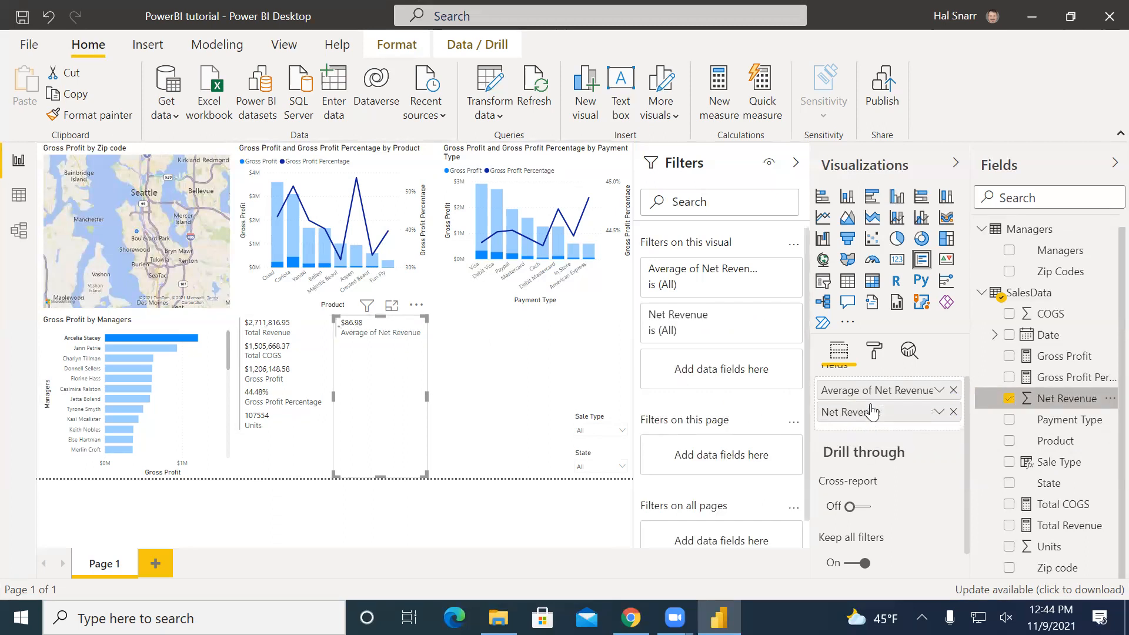
pyautogui.click(939, 412)
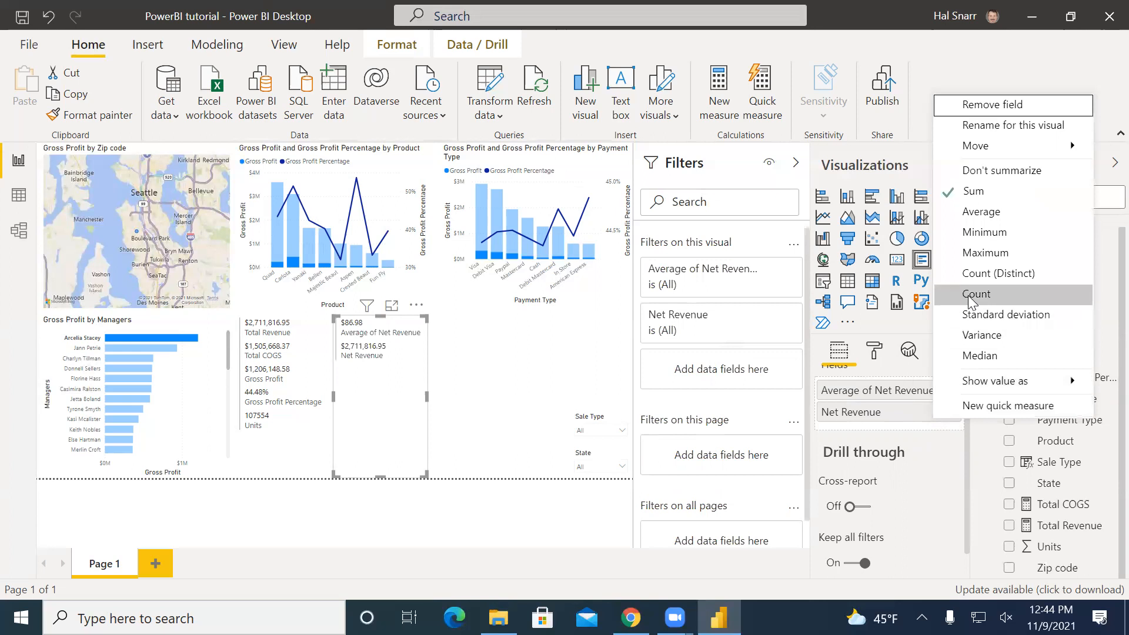
pyautogui.click(980, 355)
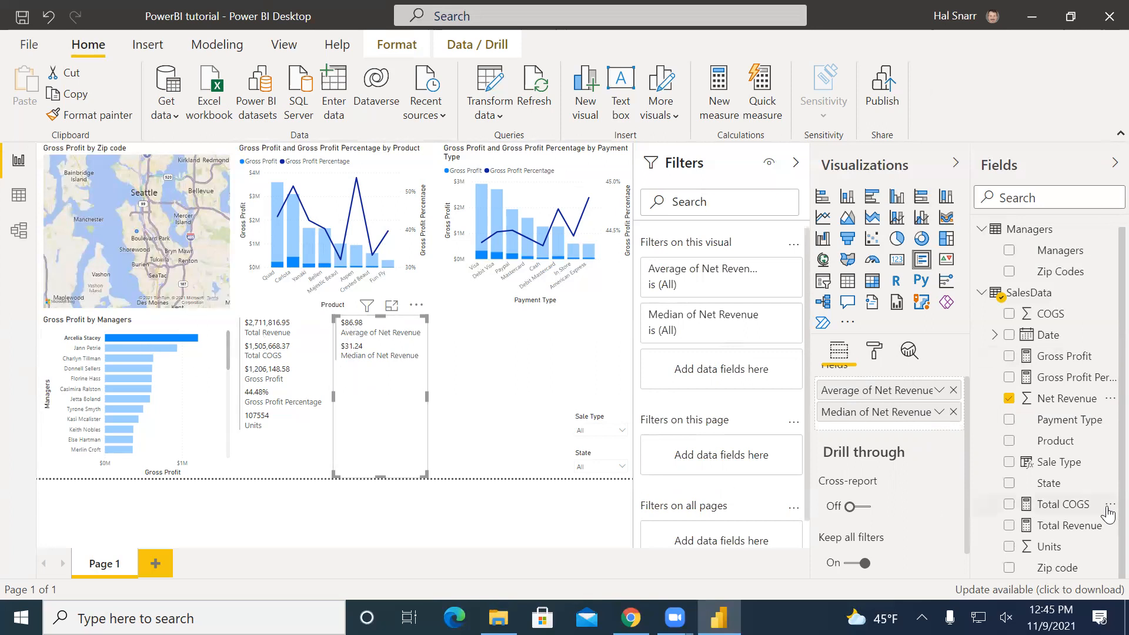
pyautogui.moveTo(1073, 405); pyautogui.dragTo(855, 434)
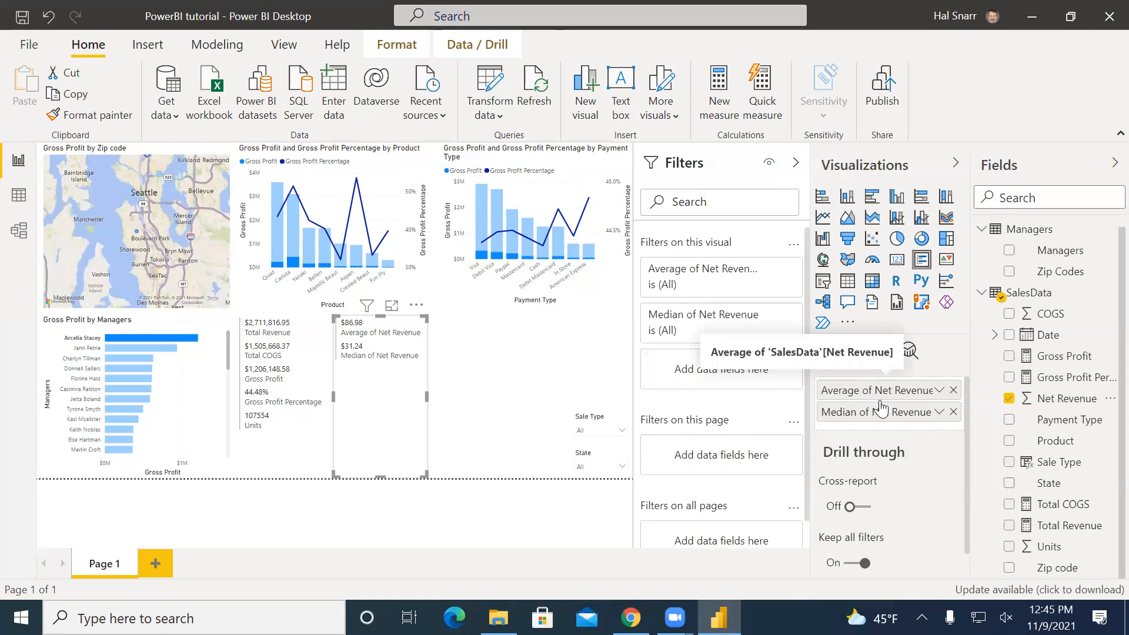
pyautogui.click(938, 412)
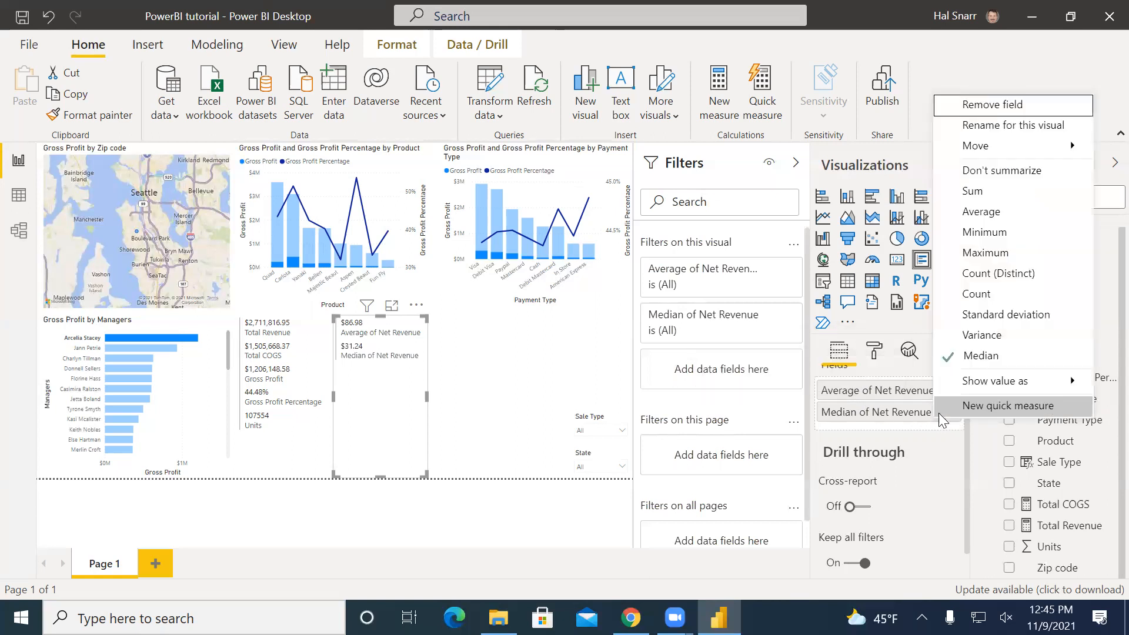
pyautogui.click(969, 353)
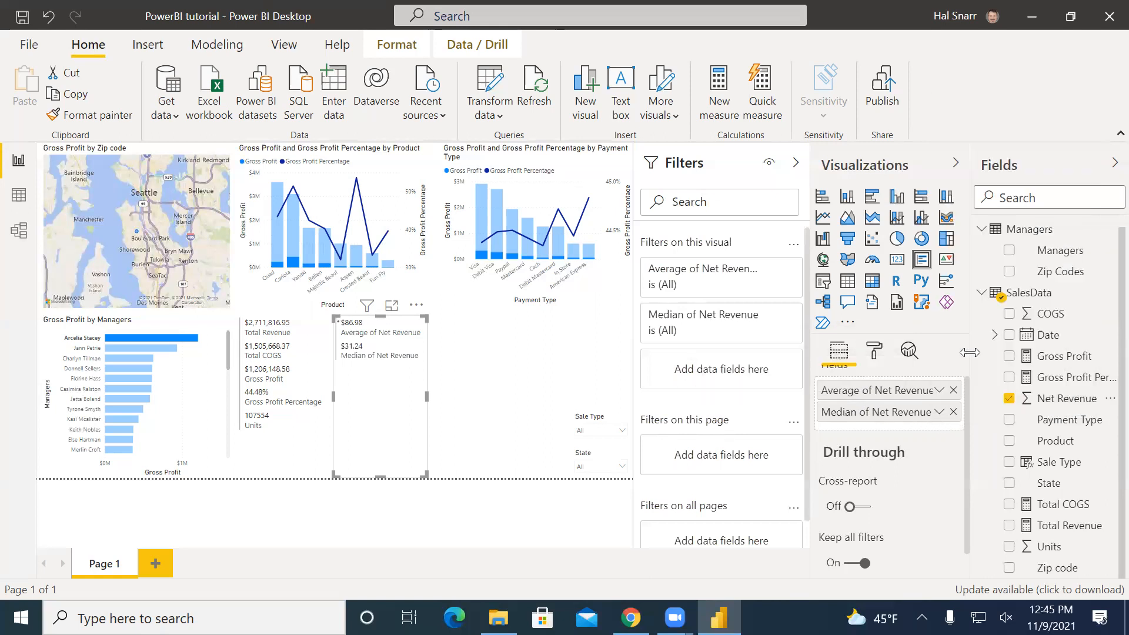
# Clear the manager bar selection and add Net Revenue to the second card again, summarized as Standard deviation.
pyautogui.click(120, 340)
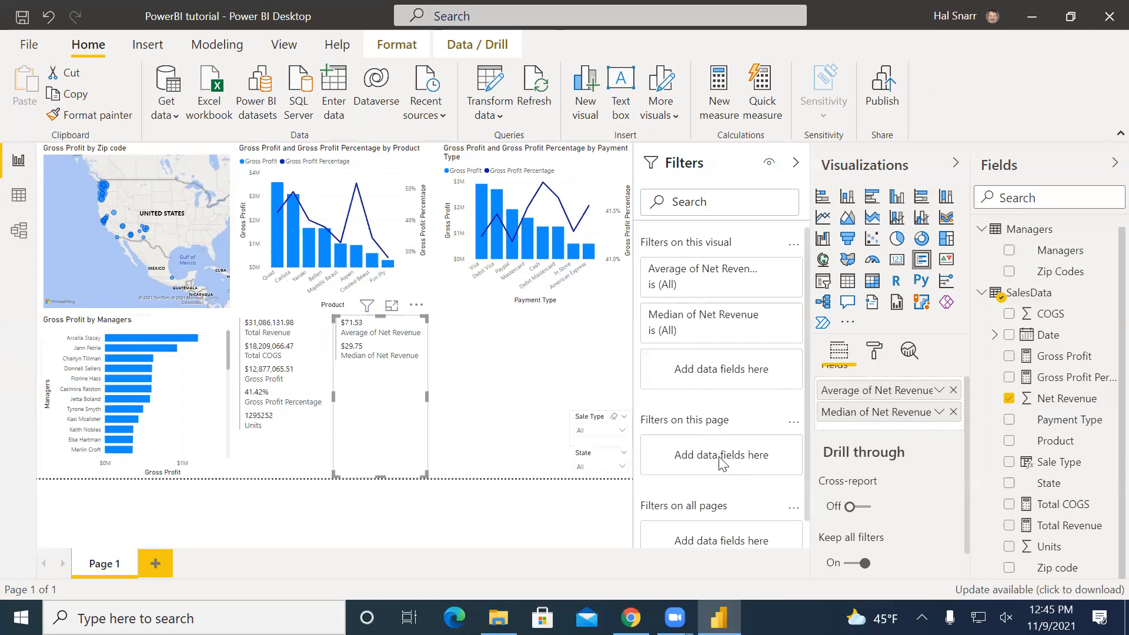
pyautogui.moveTo(1053, 405); pyautogui.dragTo(874, 430)
pyautogui.moveTo(873, 433); pyautogui.dragTo(870, 433)
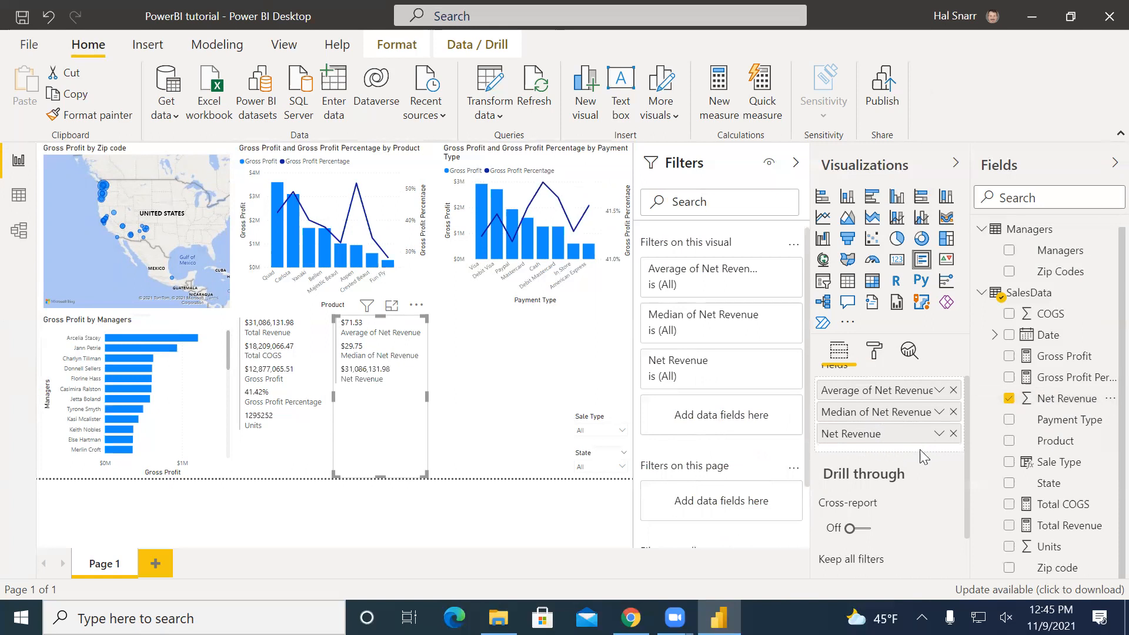
pyautogui.click(939, 435)
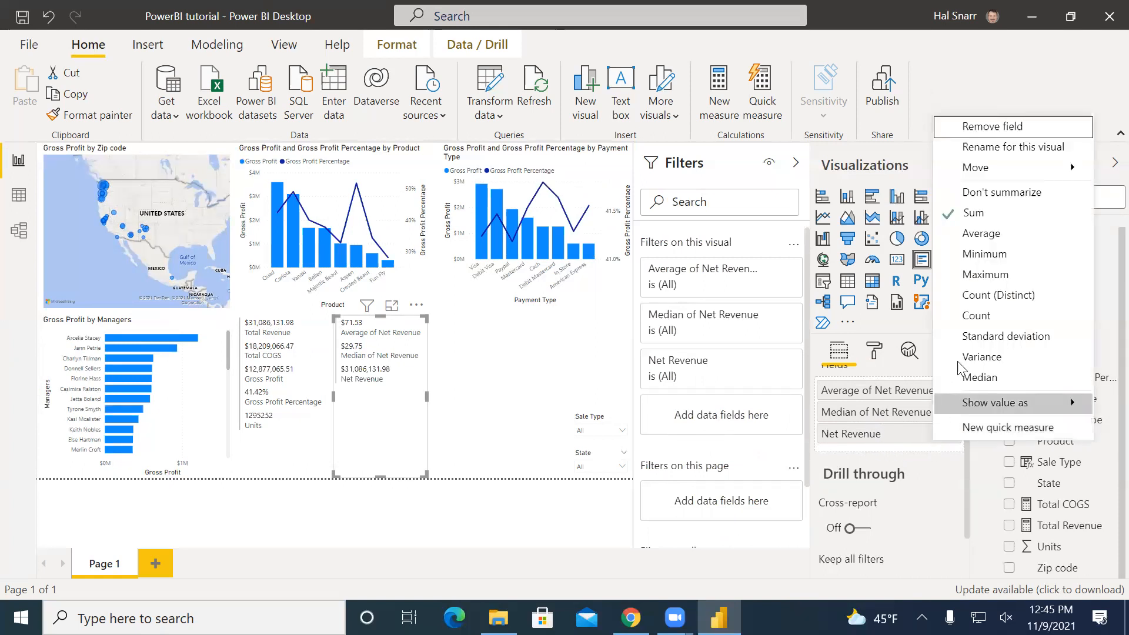
pyautogui.click(972, 336)
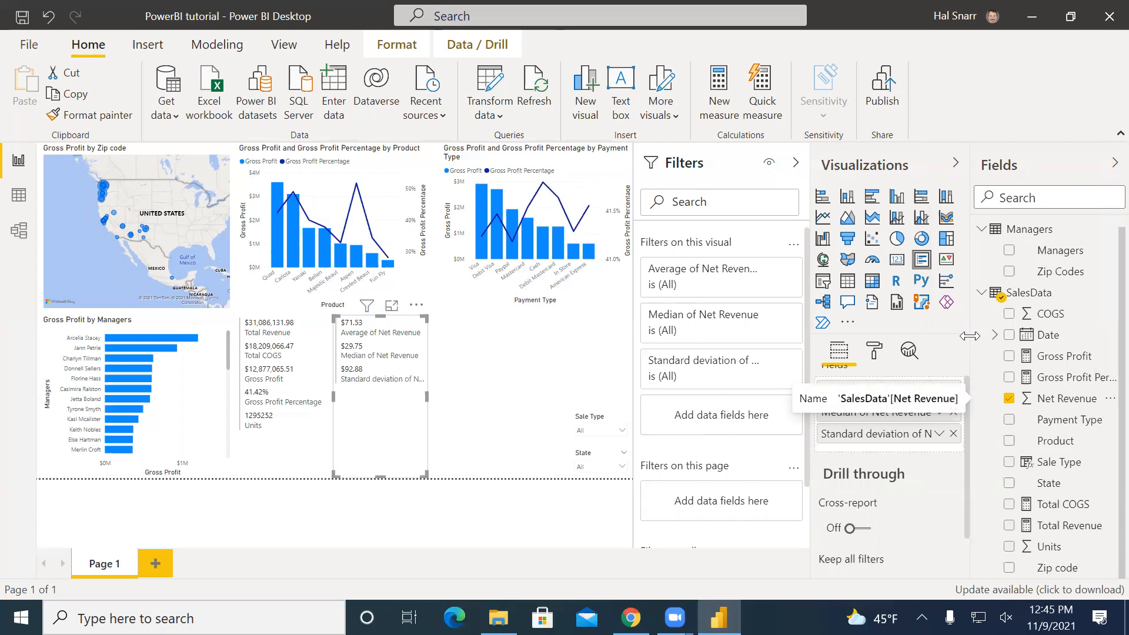
# Add Net Revenue to the second card two more times, summarized as Minimum and as Maximum.
pyautogui.moveTo(1058, 399); pyautogui.dragTo(872, 444)
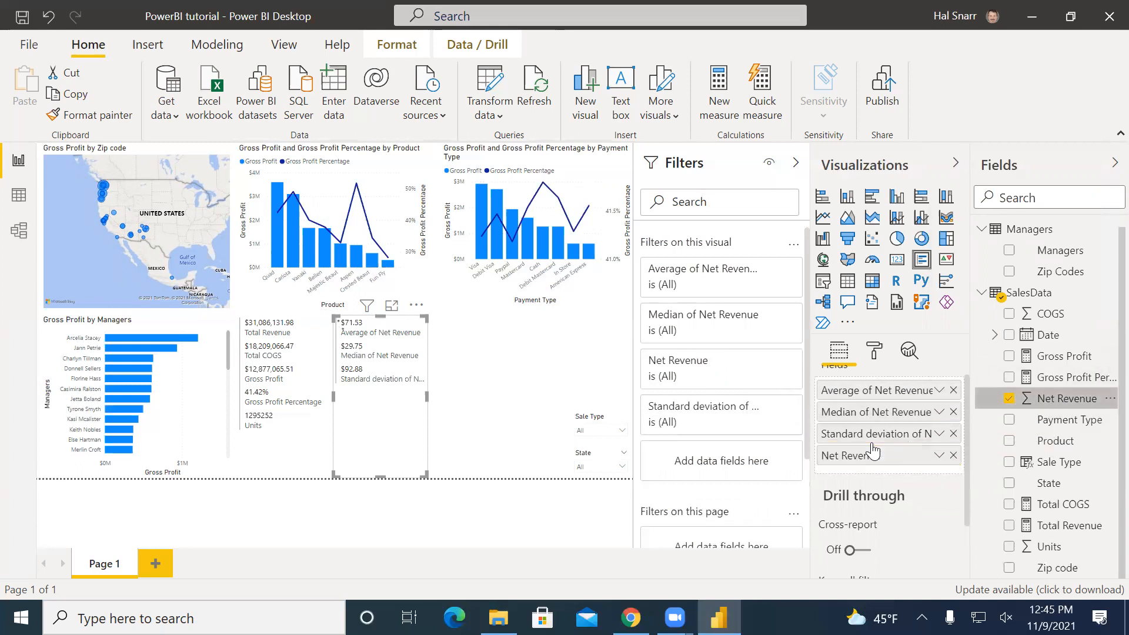
pyautogui.click(939, 455)
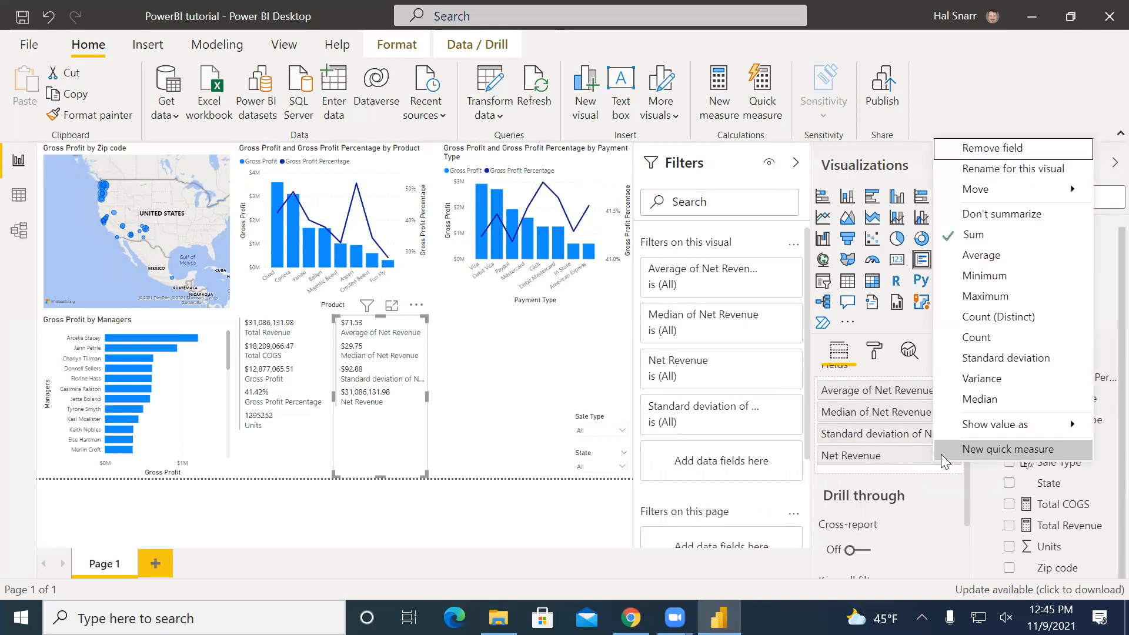
pyautogui.click(984, 276)
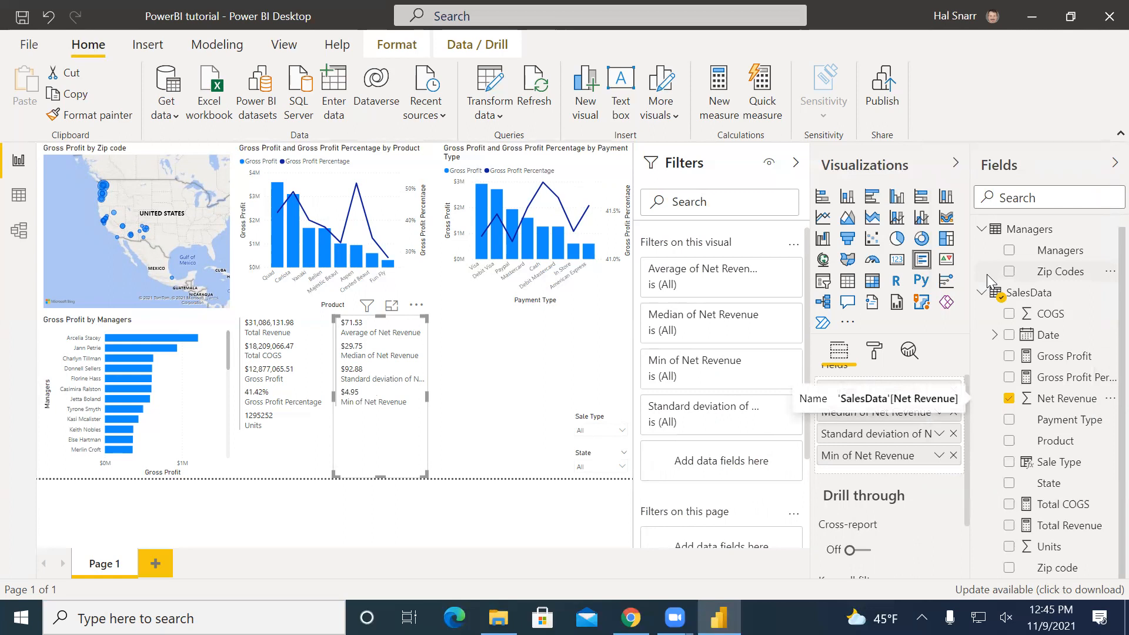
pyautogui.moveTo(1030, 400); pyautogui.dragTo(874, 475)
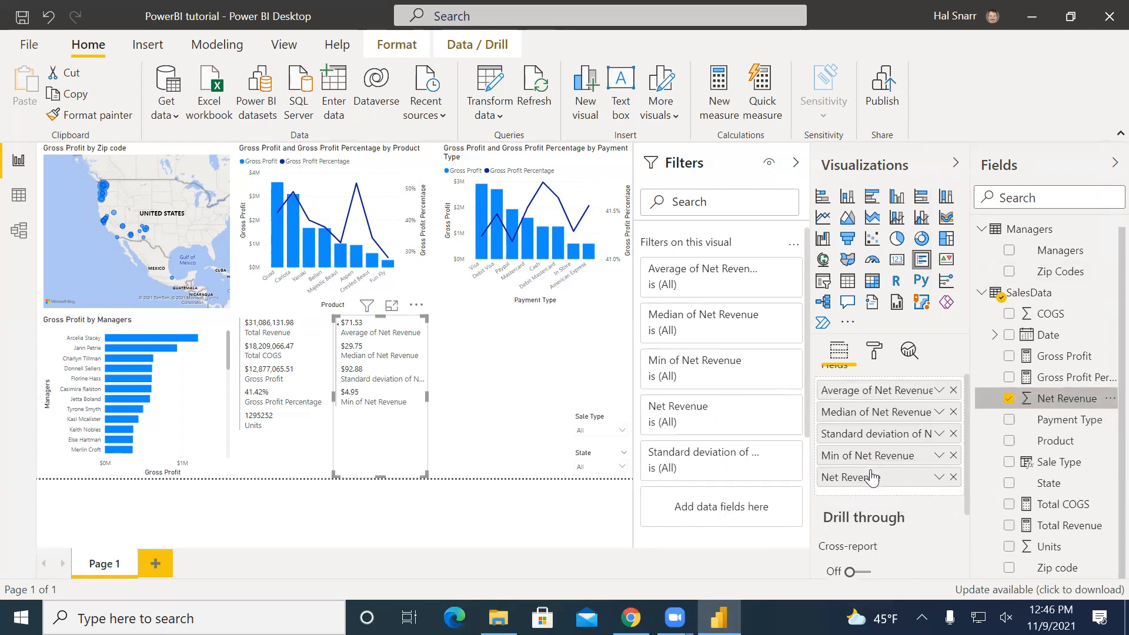
pyautogui.click(938, 477)
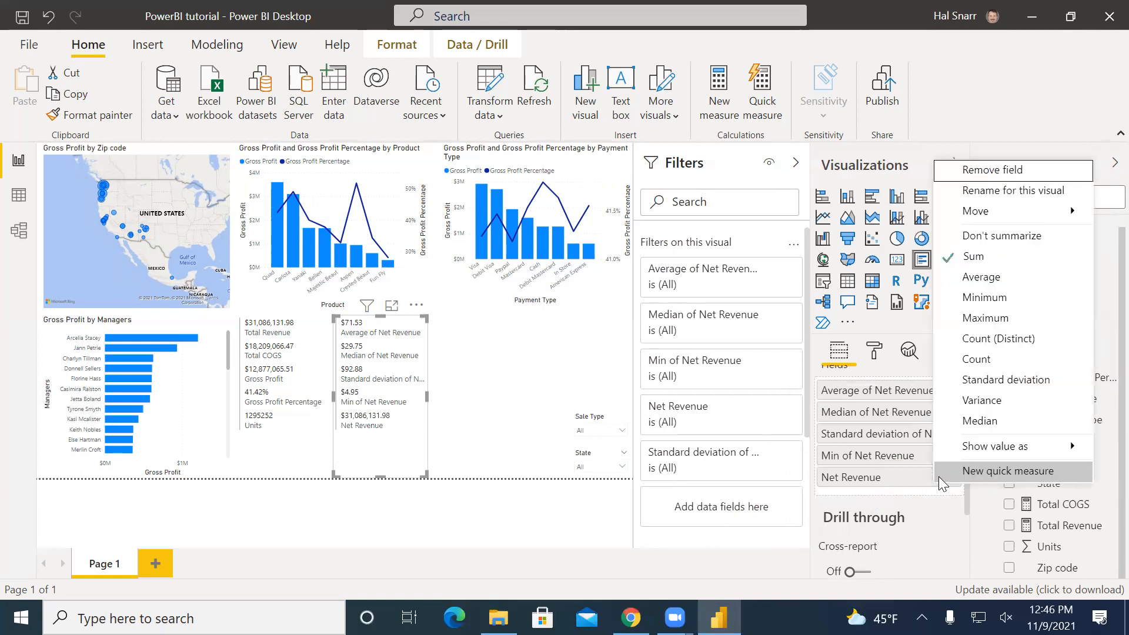
pyautogui.click(986, 319)
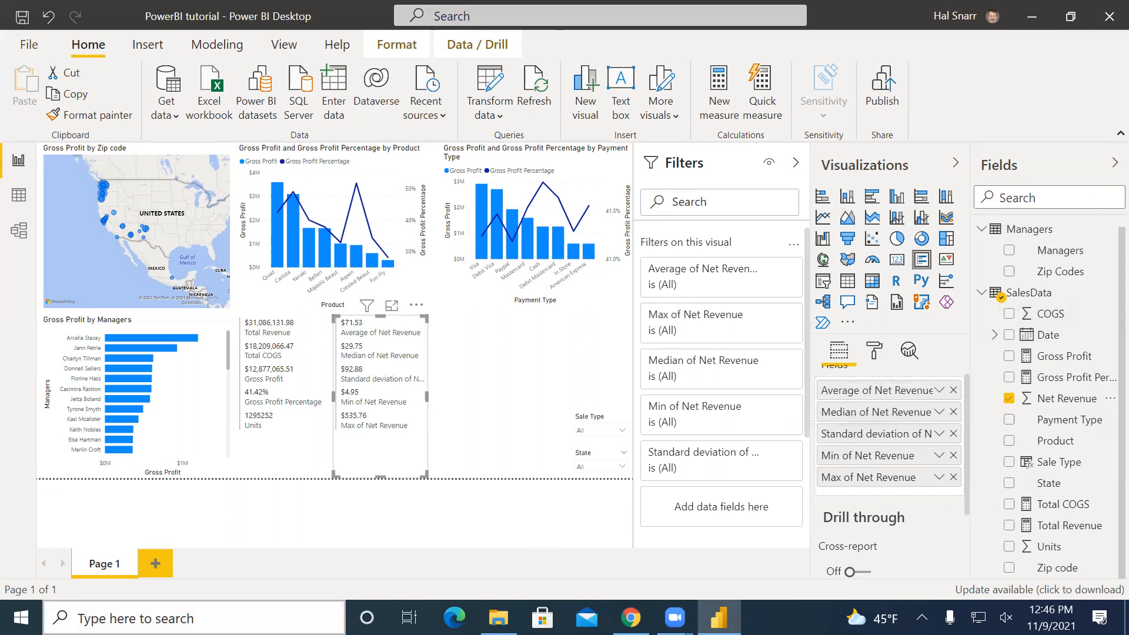
# Insert a third multi-row card below the payment type chart, collapse the Filters pane and narrow the empty card.
pyautogui.click(453, 464)
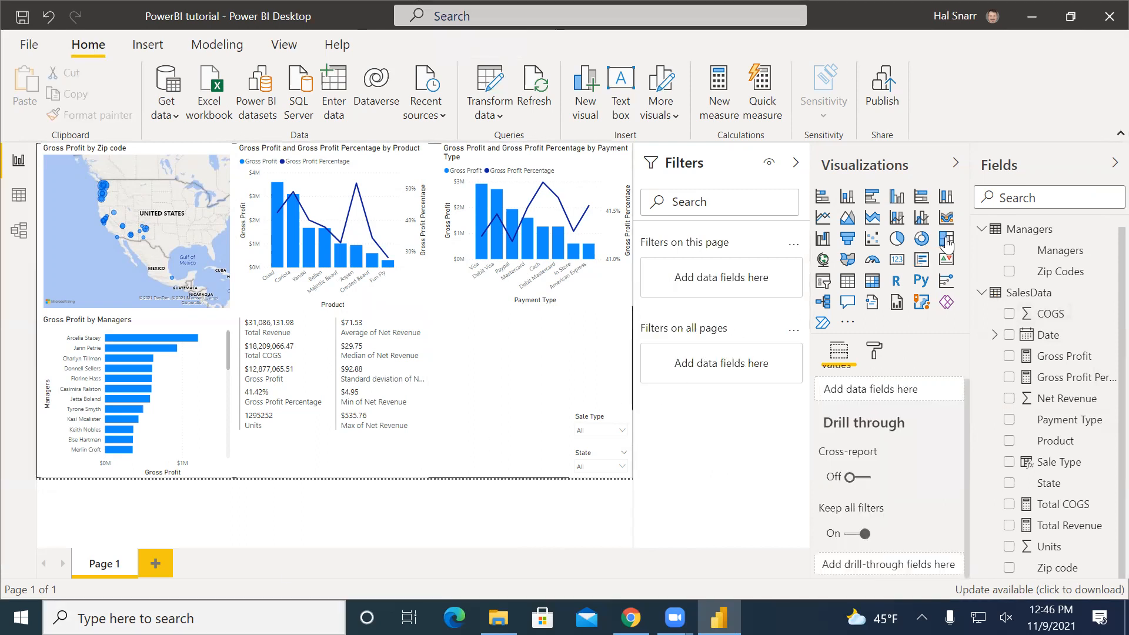
pyautogui.click(922, 262)
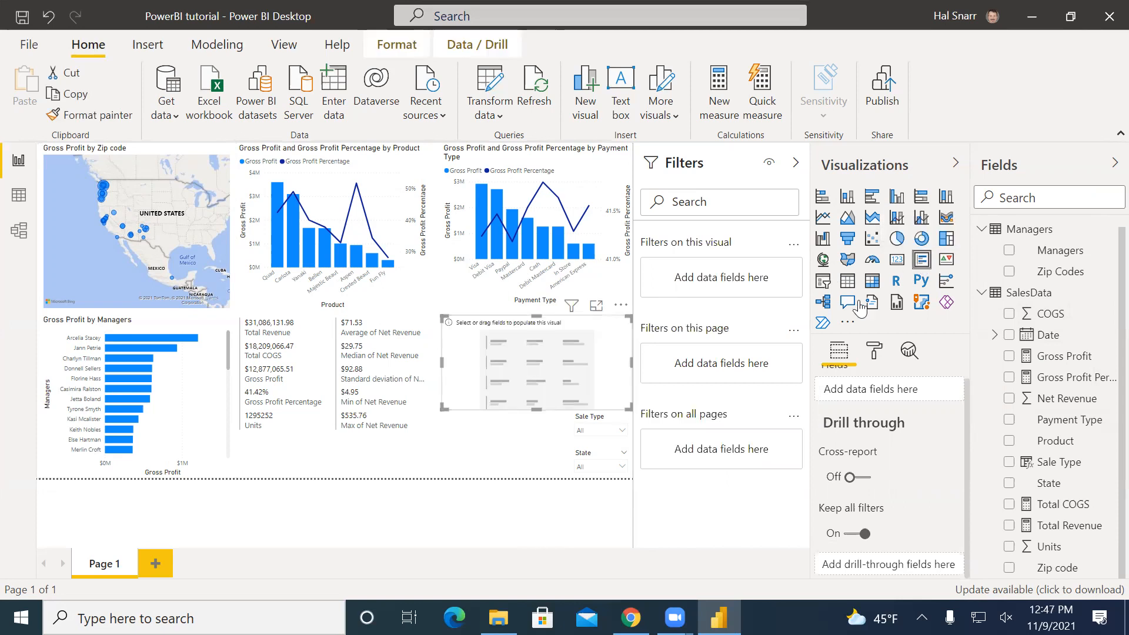
pyautogui.moveTo(632, 363); pyautogui.dragTo(541, 365)
pyautogui.click(795, 162)
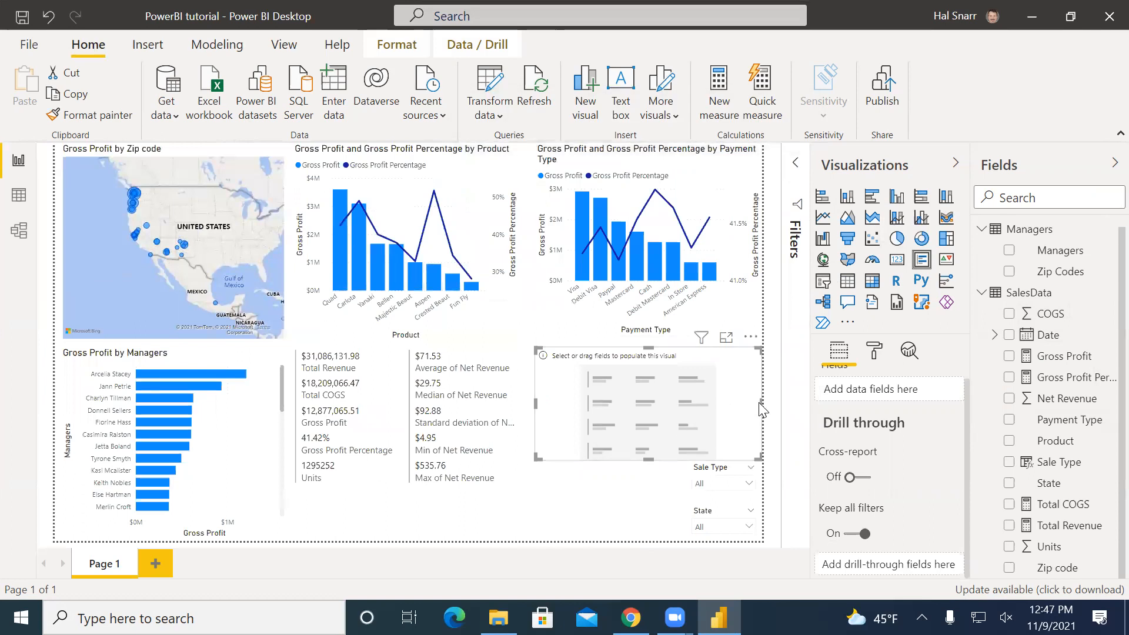
pyautogui.moveTo(761, 404); pyautogui.dragTo(652, 410)
# Match the empty card's width to the Net Revenue card and place it beside that card, under the payment type chart.
pyautogui.moveTo(582, 383); pyautogui.dragTo(535, 489)
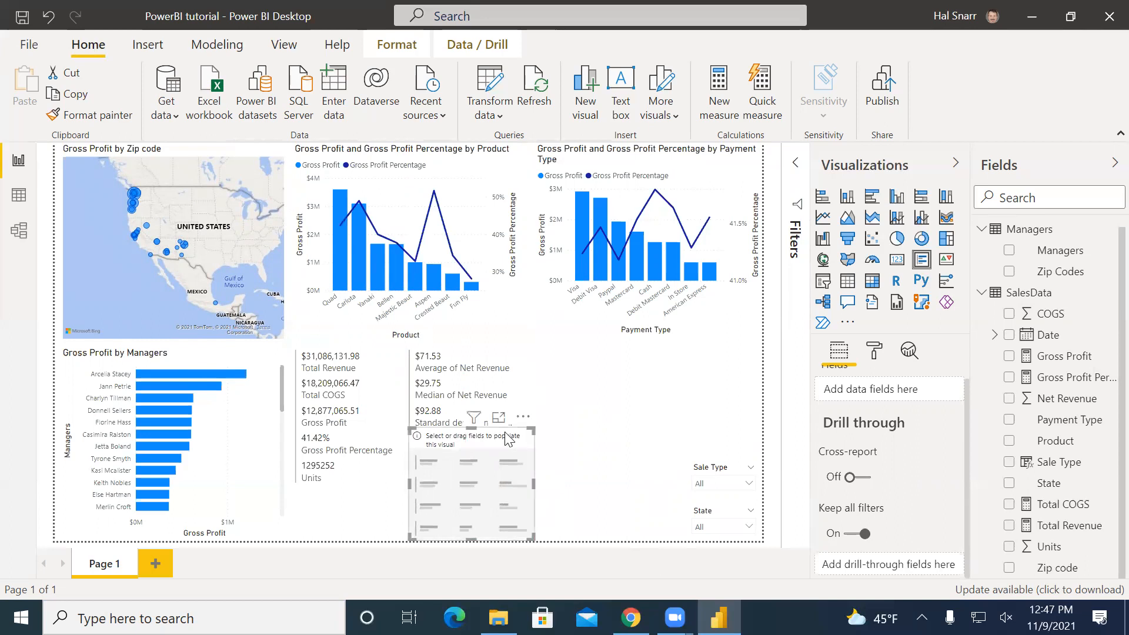
pyautogui.click(530, 386)
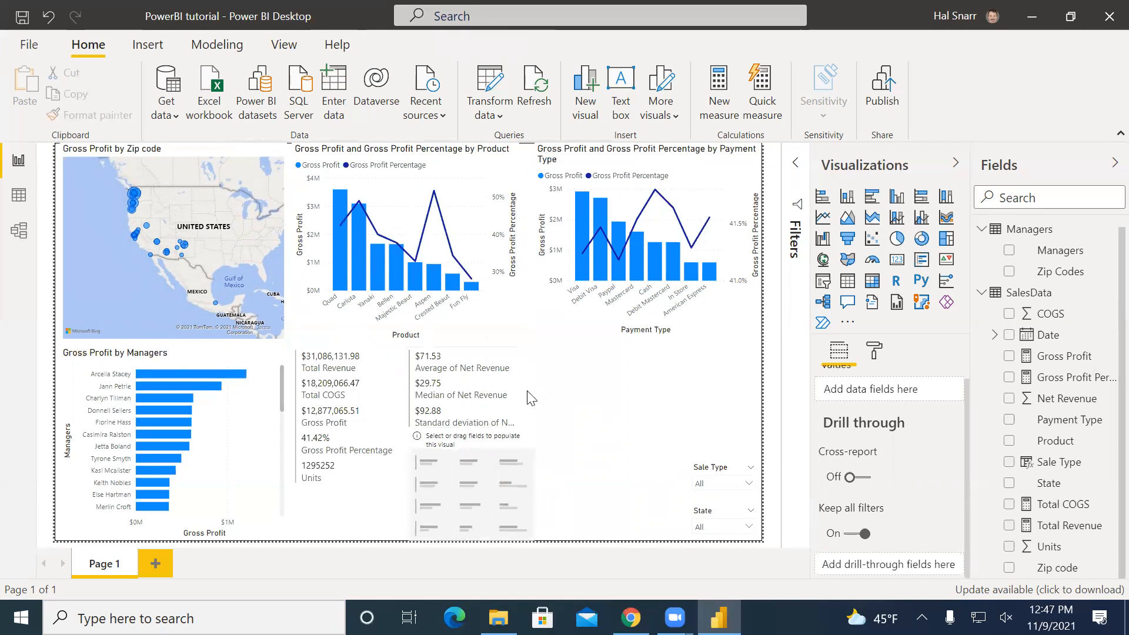
pyautogui.click(520, 393)
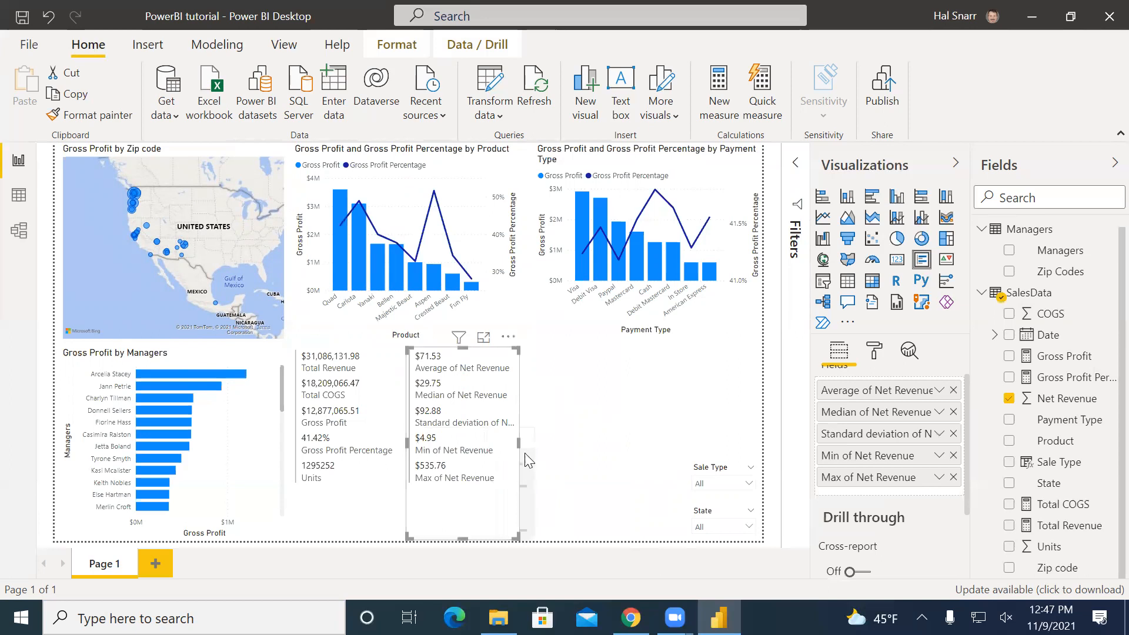
pyautogui.click(525, 472)
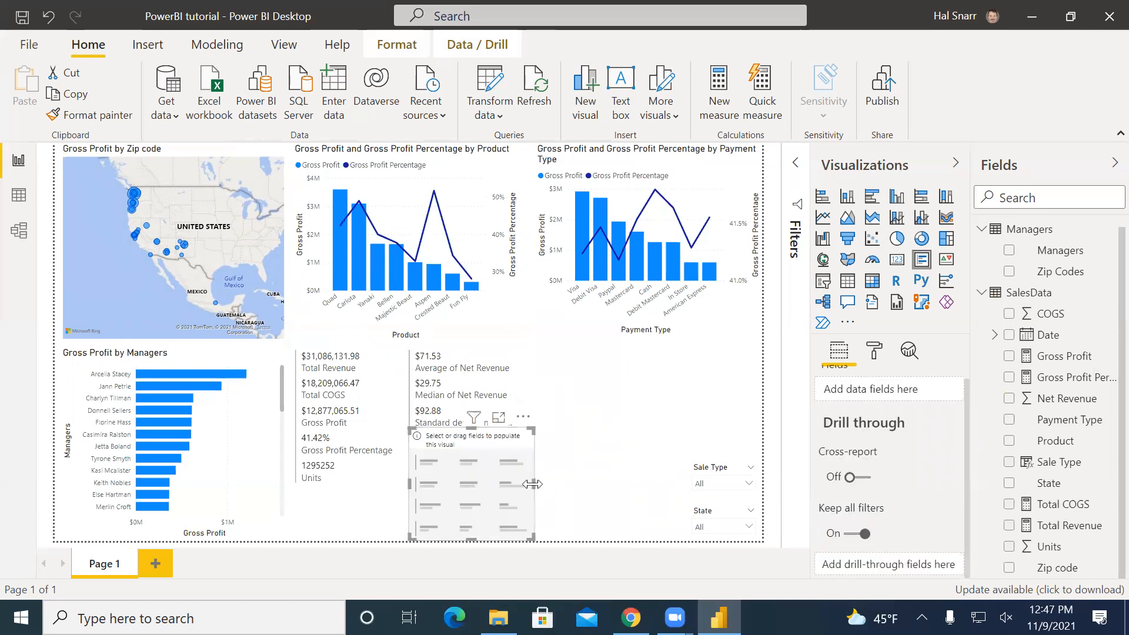
pyautogui.moveTo(505, 445); pyautogui.dragTo(627, 369)
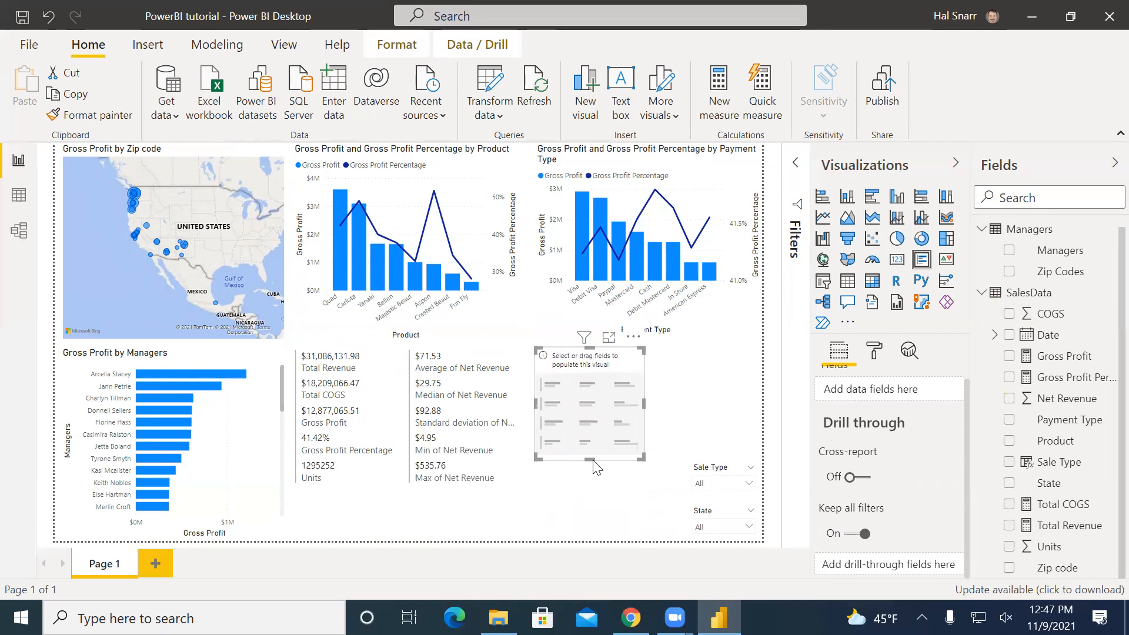
# Extend the empty card's height down to the page's lower edge and return the manager bar chart to its first rows.
pyautogui.moveTo(596, 462); pyautogui.dragTo(597, 485)
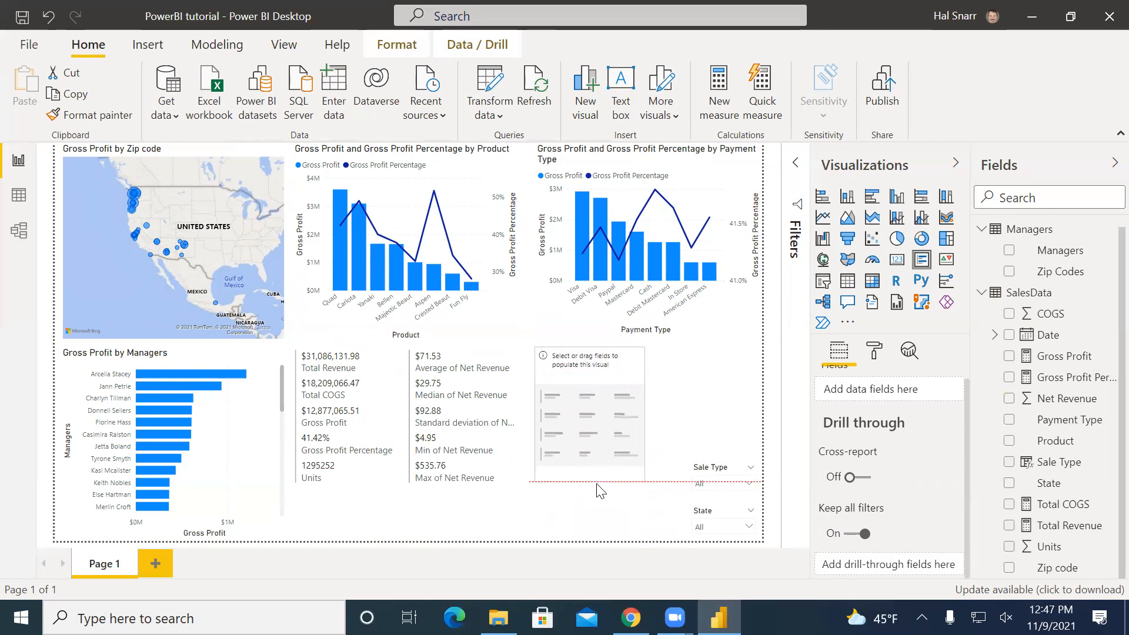
pyautogui.moveTo(590, 479); pyautogui.dragTo(588, 545)
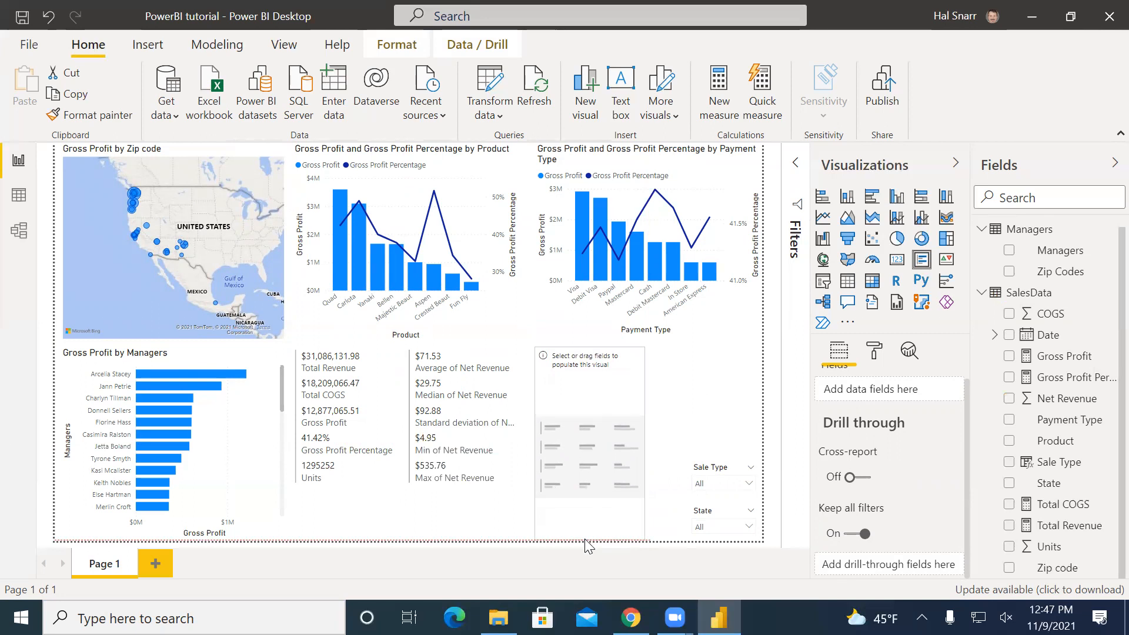
pyautogui.click(453, 511)
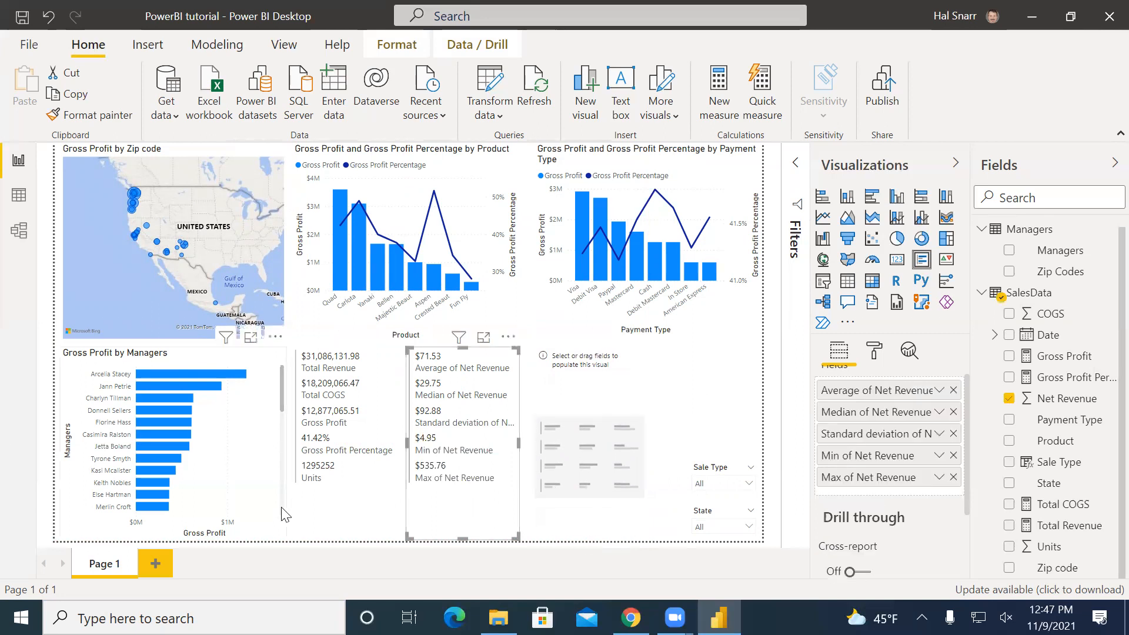
pyautogui.click(334, 515)
pyautogui.click(462, 522)
pyautogui.click(590, 524)
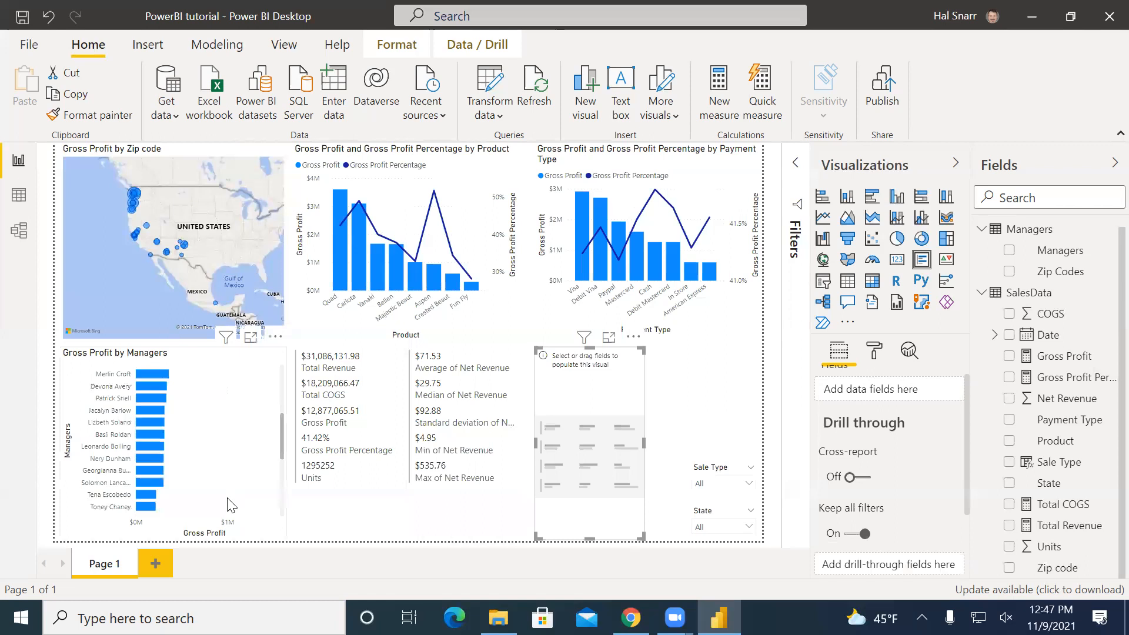
pyautogui.moveTo(279, 442); pyautogui.dragTo(291, 382)
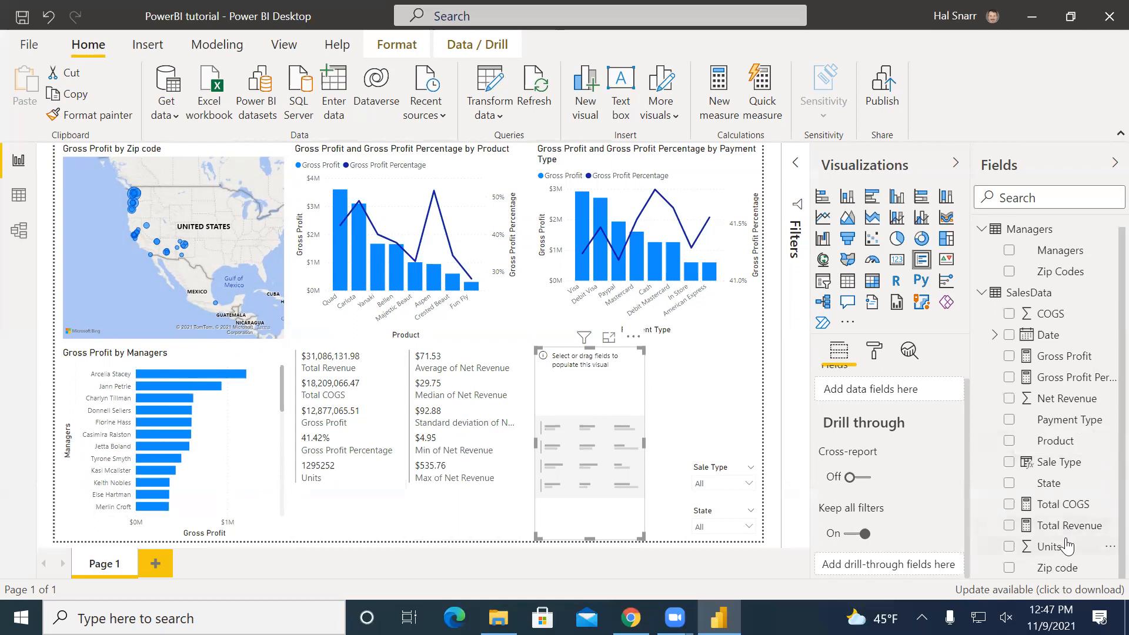
pyautogui.click(1008, 506)
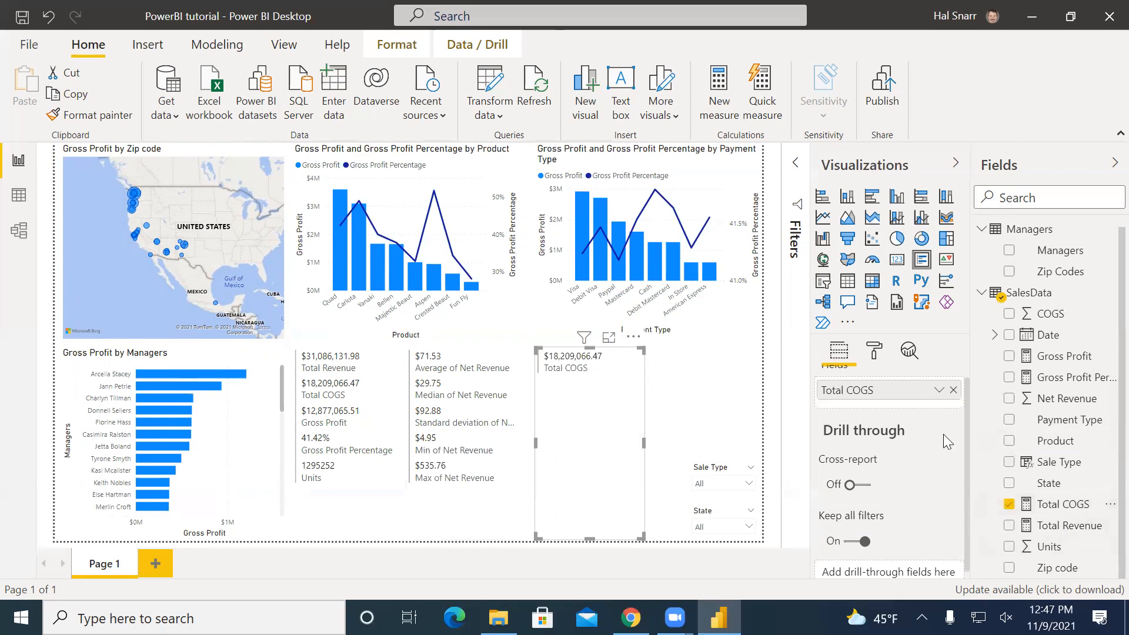
pyautogui.click(937, 392)
pyautogui.click(909, 392)
pyautogui.click(1008, 504)
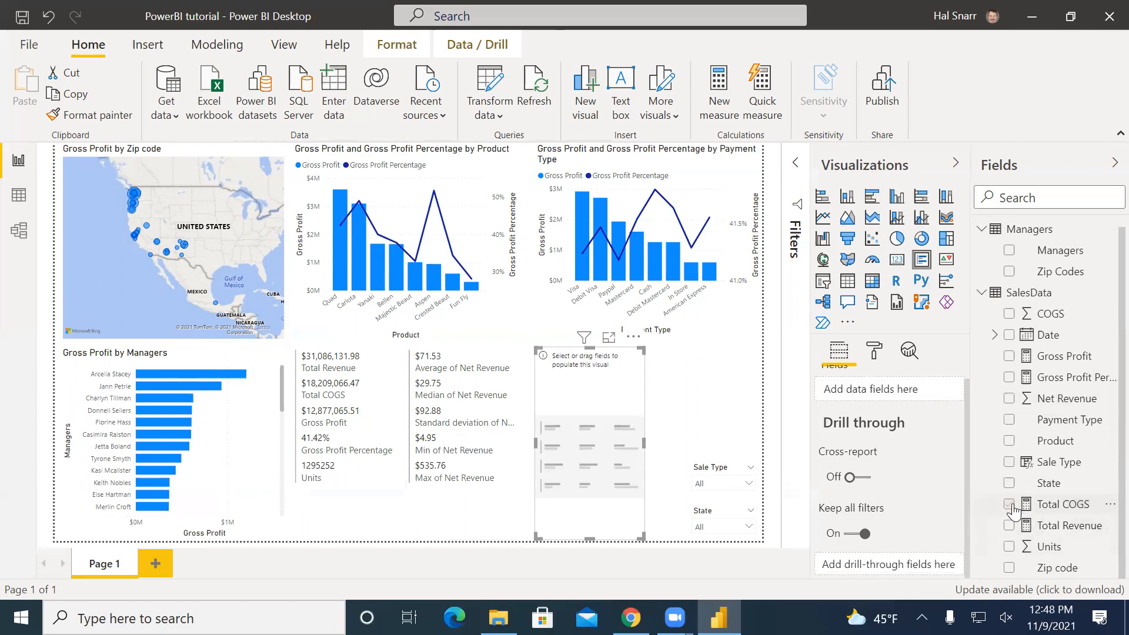
# Add COGS to the empty card twice, summarized as Average and as Median.
pyautogui.click(1010, 316)
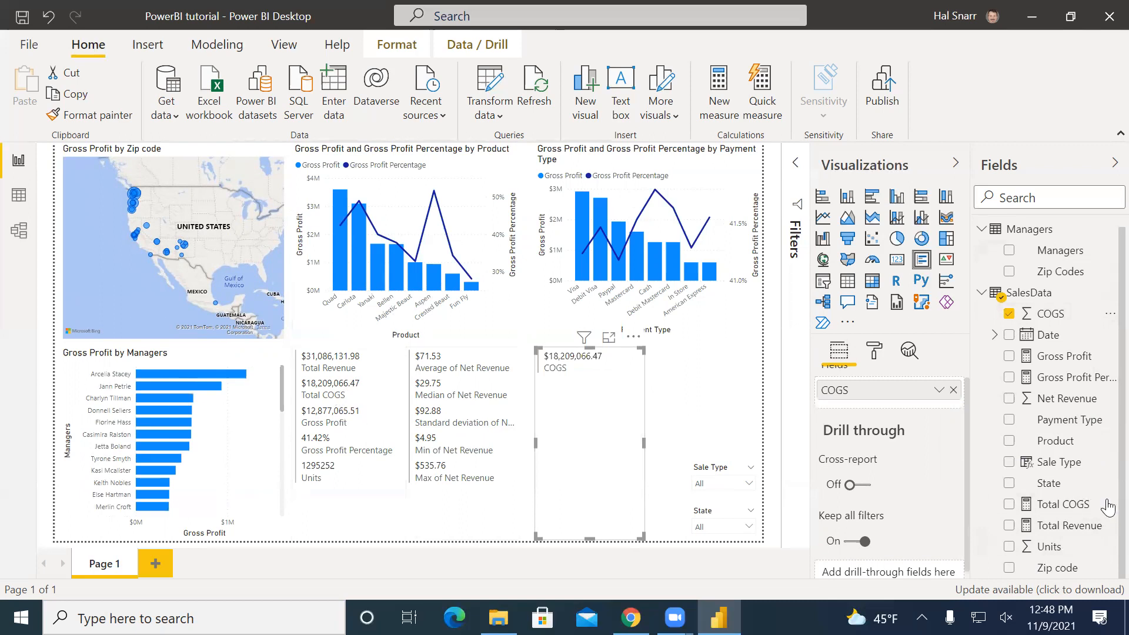
pyautogui.click(939, 390)
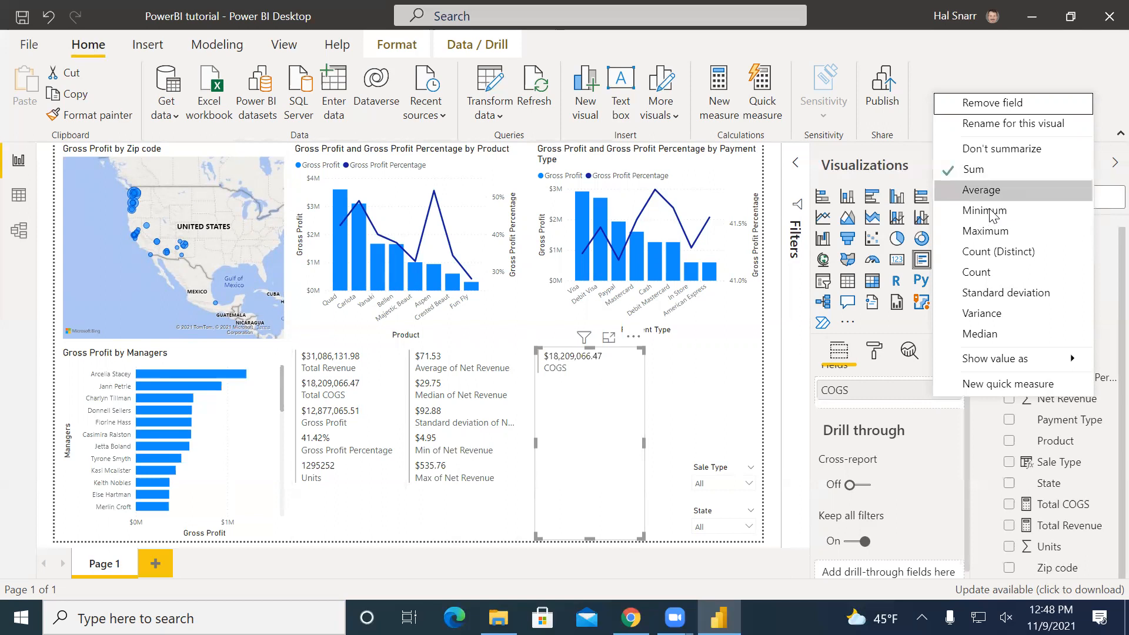
pyautogui.click(987, 191)
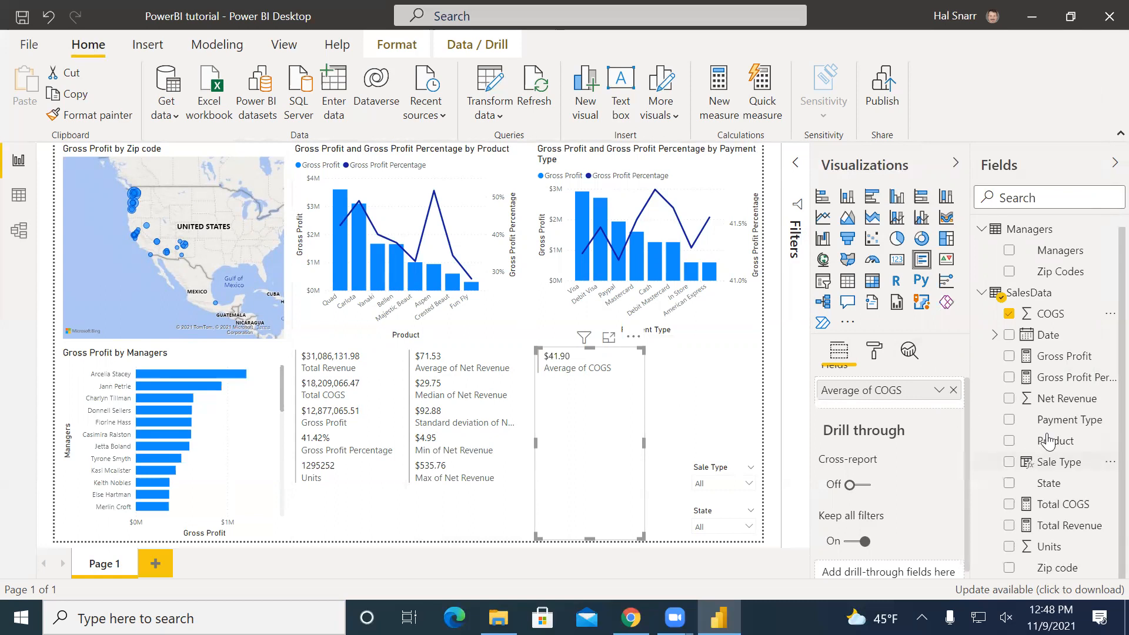
pyautogui.moveTo(1047, 314); pyautogui.dragTo(871, 401)
pyautogui.click(938, 412)
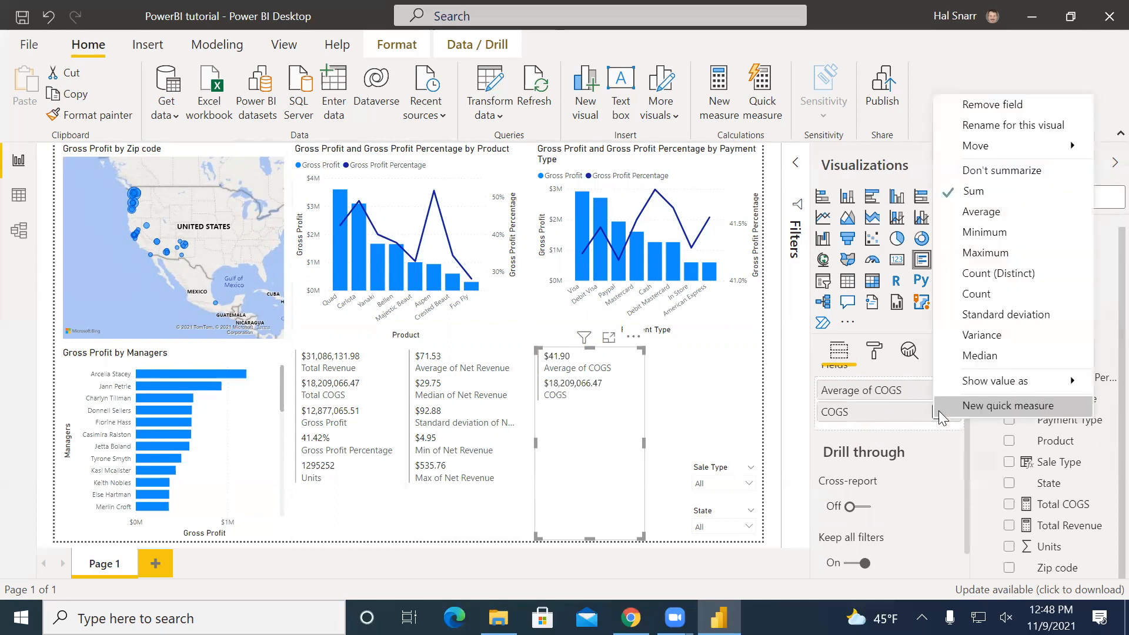
pyautogui.click(978, 355)
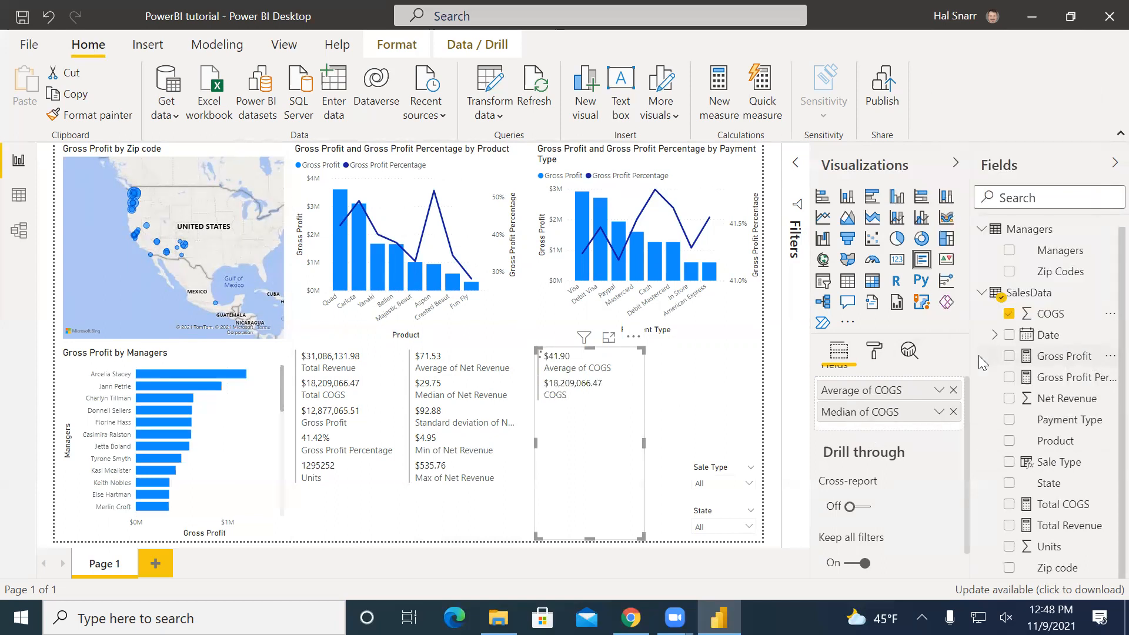
# Add COGS to the third card again, summarized as Standard deviation.
pyautogui.moveTo(1052, 320); pyautogui.dragTo(870, 426)
pyautogui.click(939, 434)
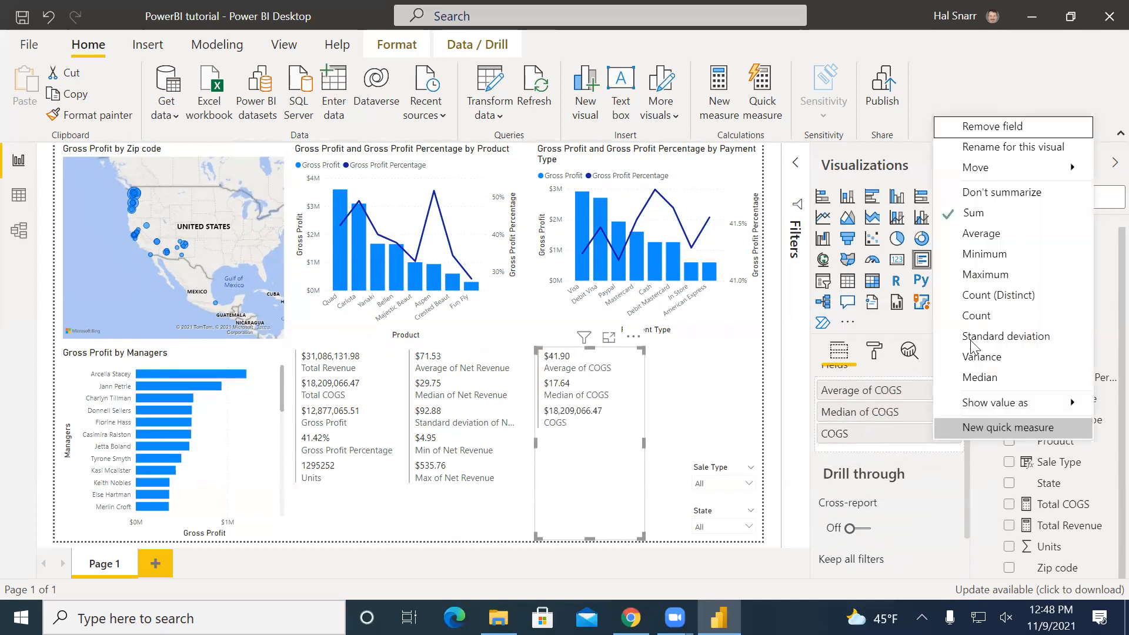
pyautogui.click(1001, 338)
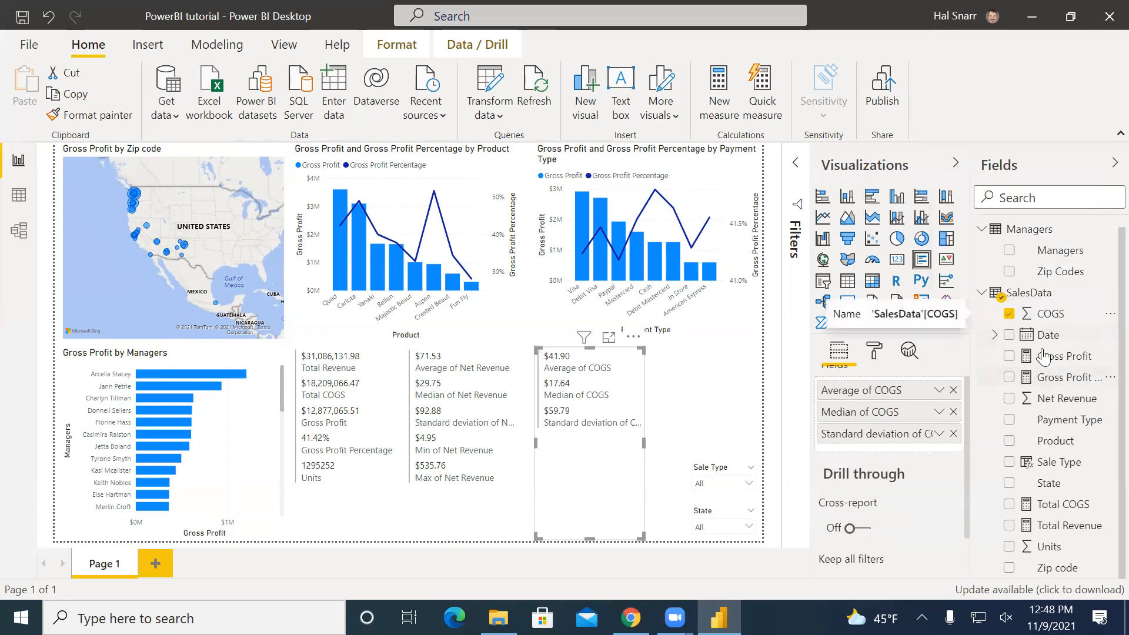
# Add COGS to the third card two more times, summarized as Minimum and as Maximum.
pyautogui.moveTo(1046, 314); pyautogui.dragTo(867, 455)
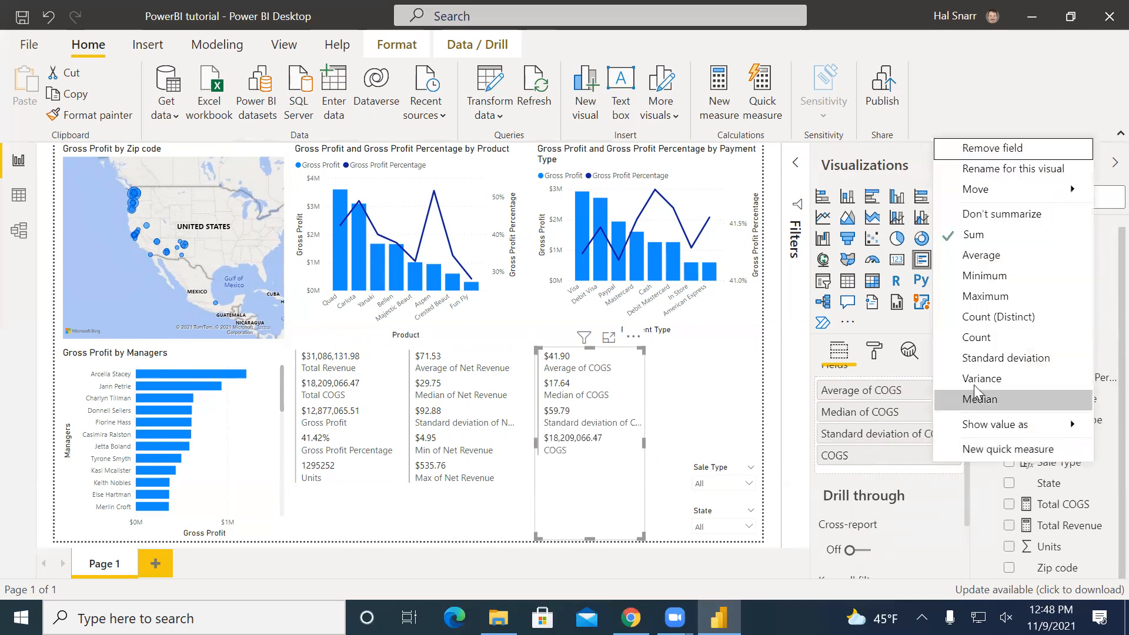
pyautogui.click(997, 275)
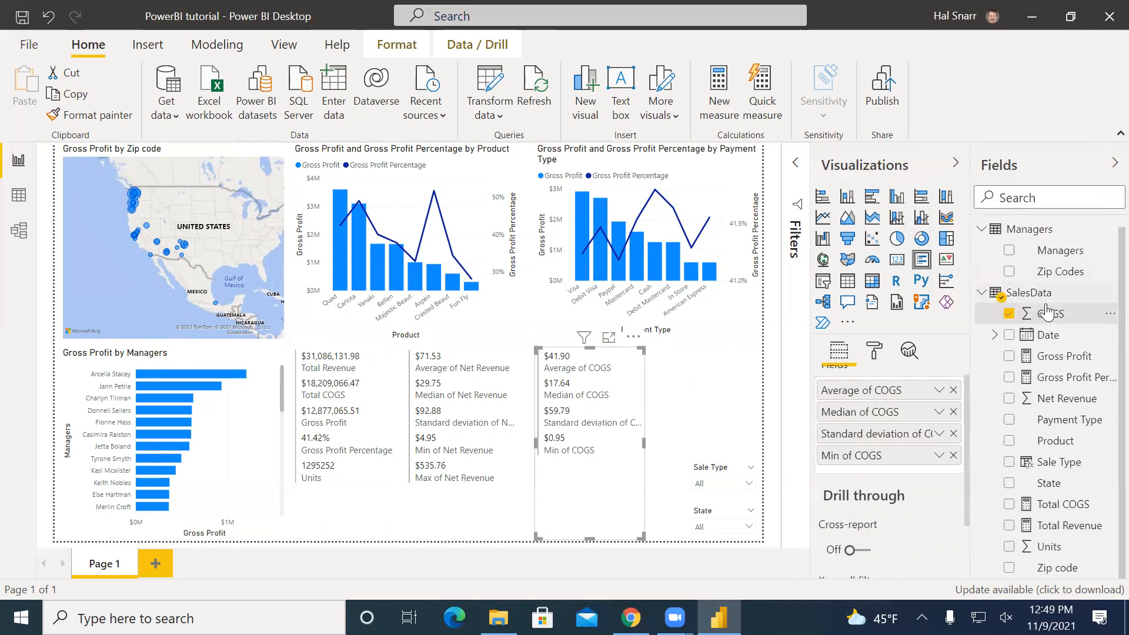
pyautogui.moveTo(1041, 328); pyautogui.dragTo(865, 468)
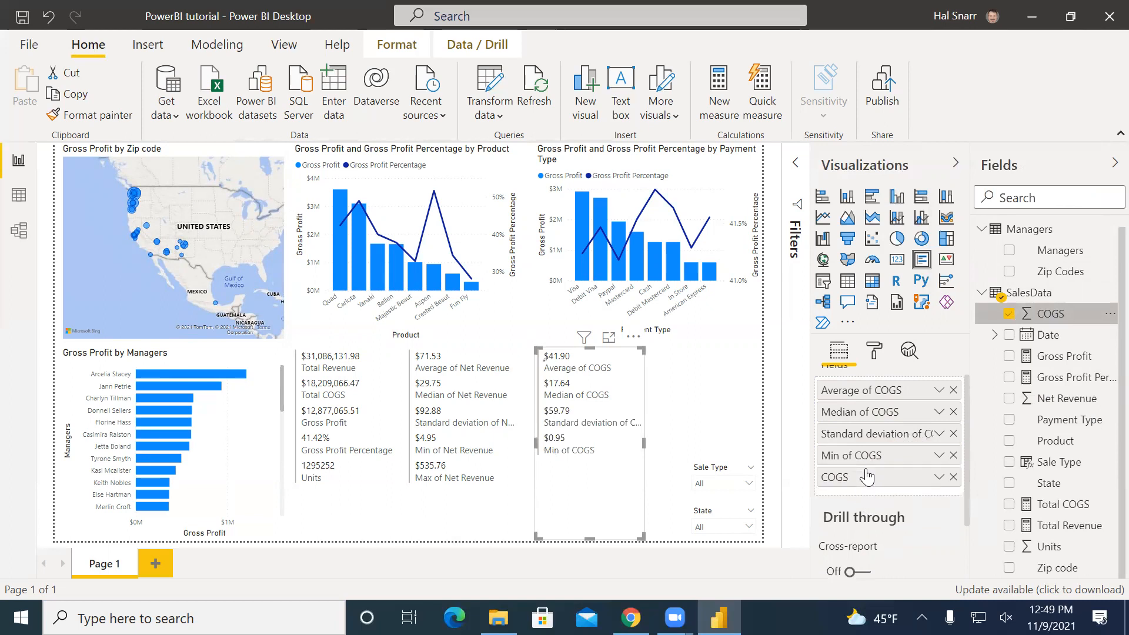
pyautogui.click(938, 477)
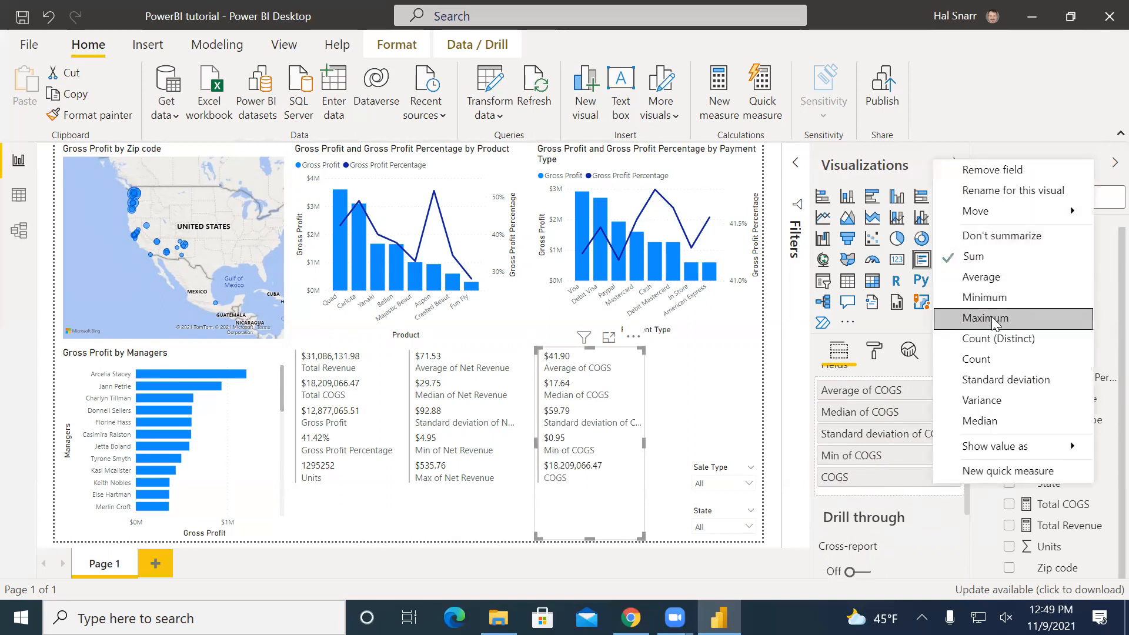
pyautogui.click(1035, 315)
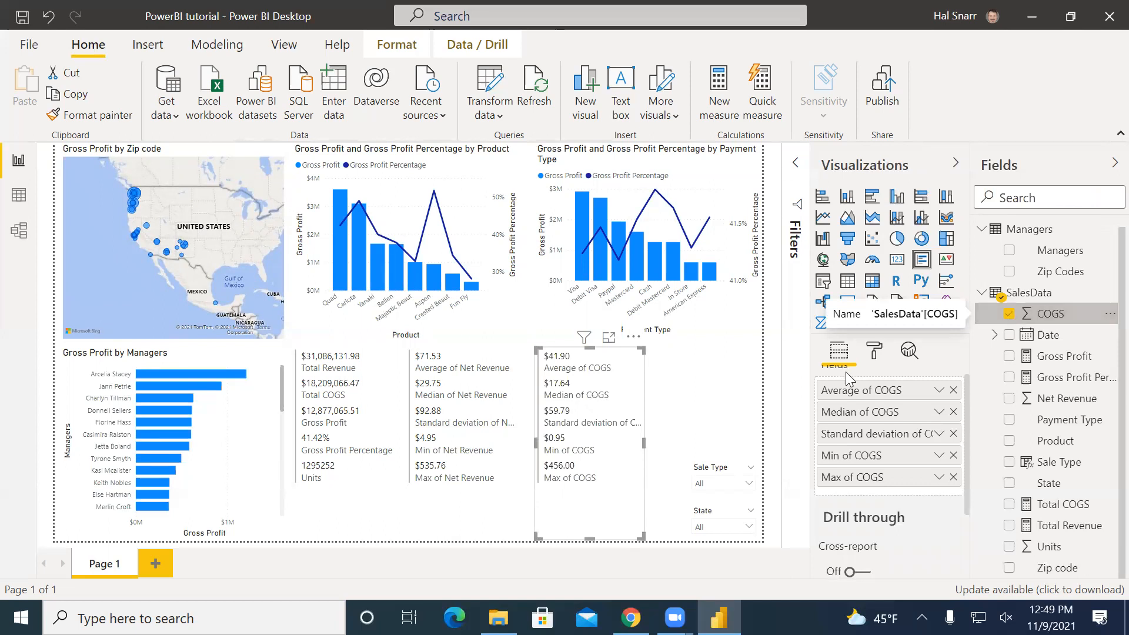
# Insert a pie chart beside the COGS card with Gross Profit as values and State as legend.
pyautogui.click(692, 416)
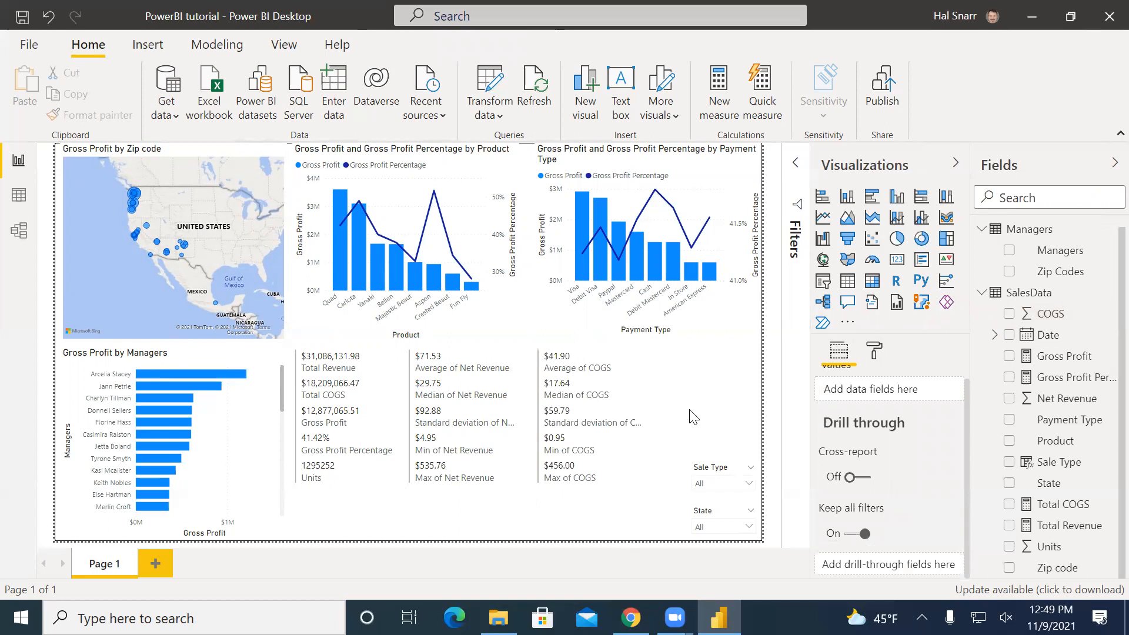
pyautogui.click(899, 243)
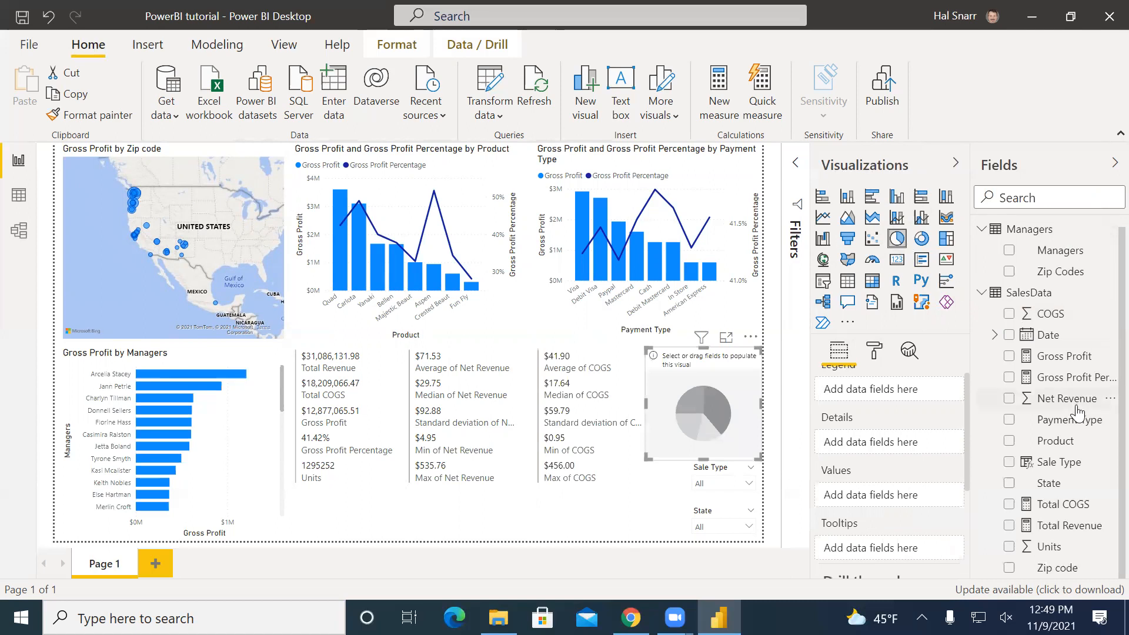
pyautogui.moveTo(1069, 356); pyautogui.dragTo(882, 500)
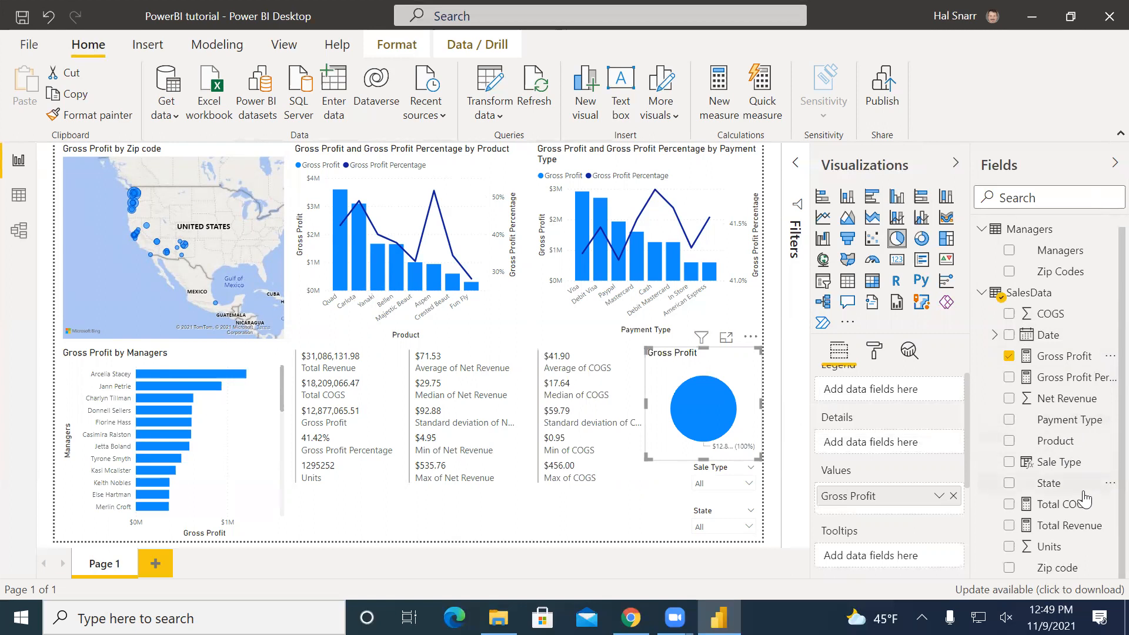
pyautogui.moveTo(1050, 487); pyautogui.dragTo(860, 390)
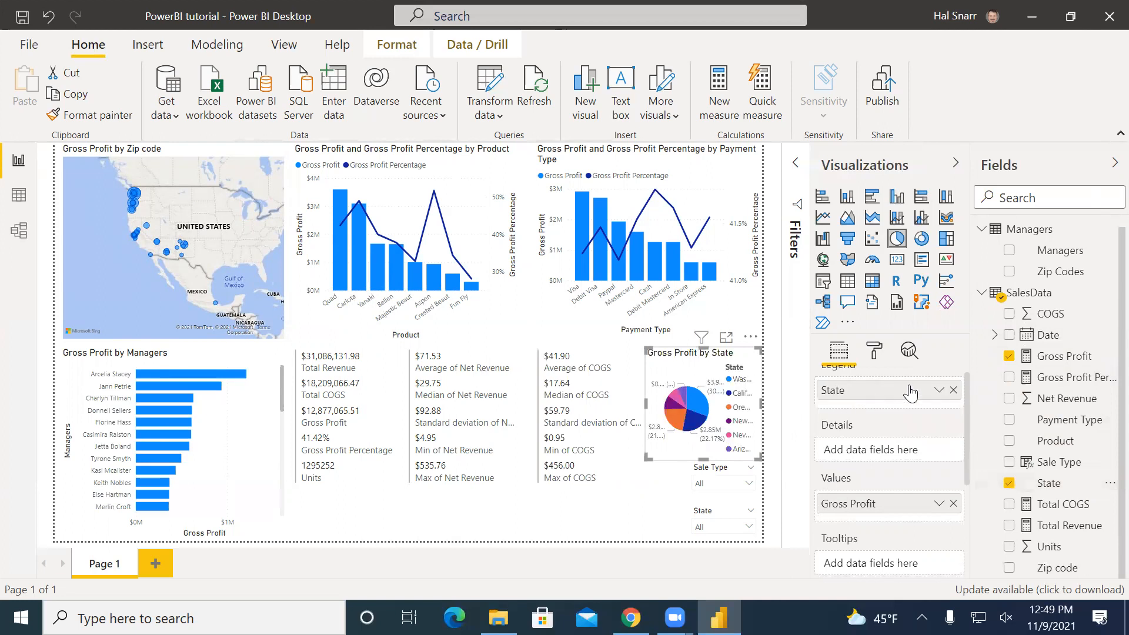